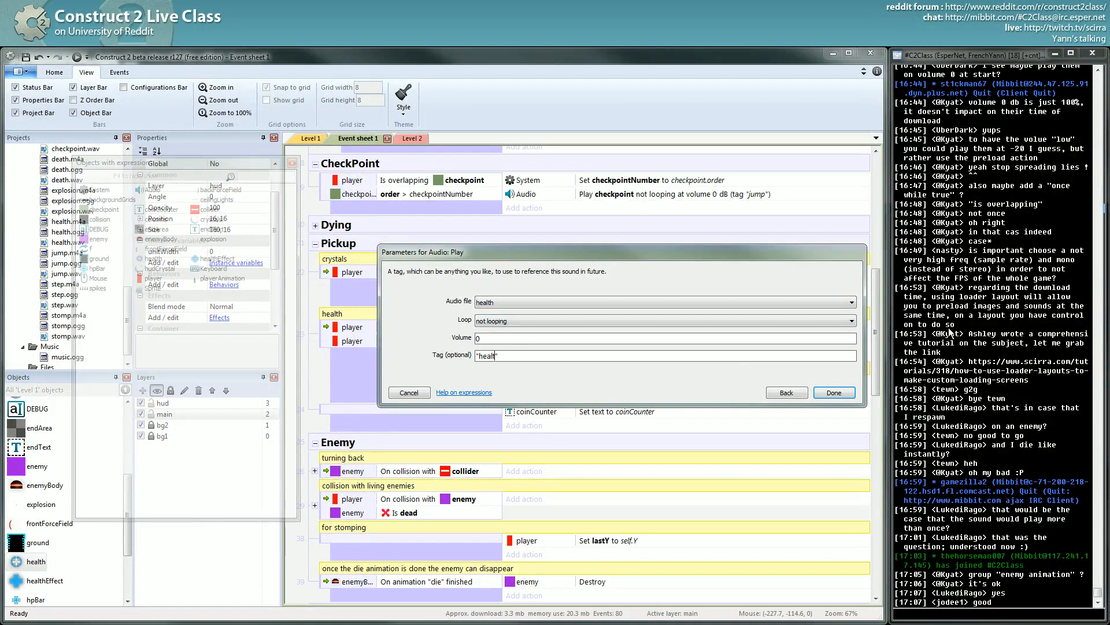
- Place the Play health sound action right after 'Set spraying' and start a preview
{"action": "key", "text": "Return"}
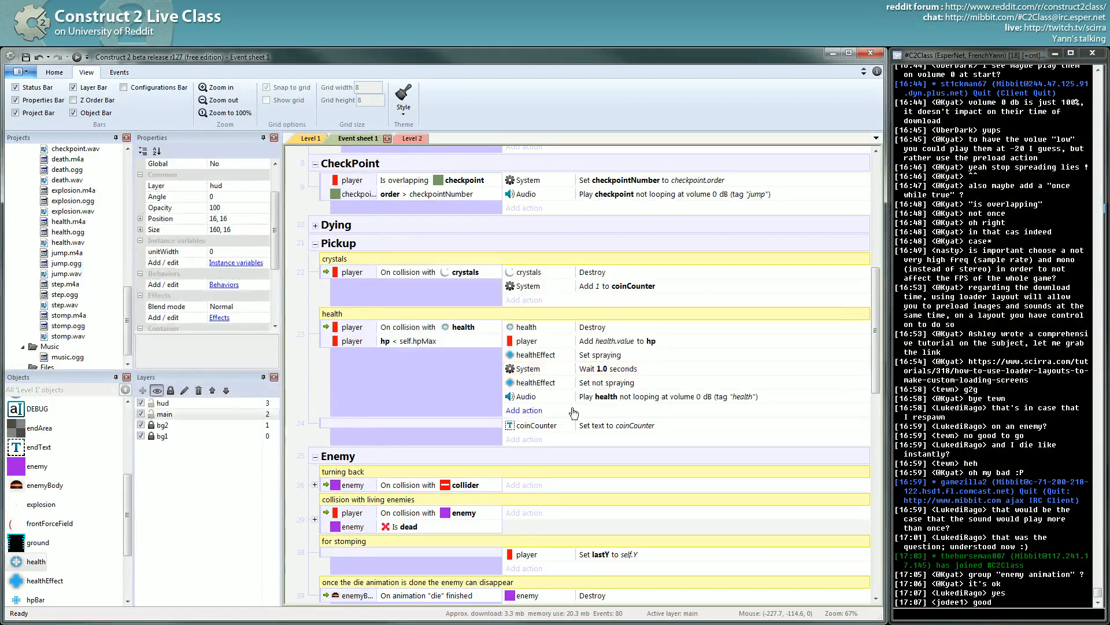
{"action": "left_click_drag", "start_coordinate": [642, 398], "coordinate": [597, 363]}
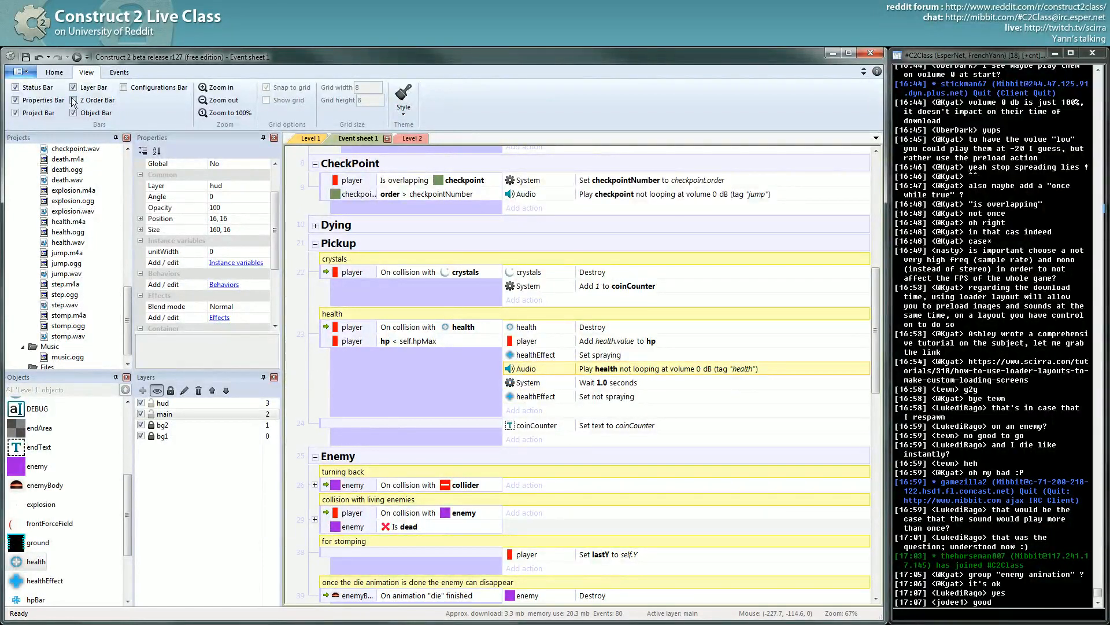
{"action": "left_click", "coordinate": [76, 58]}
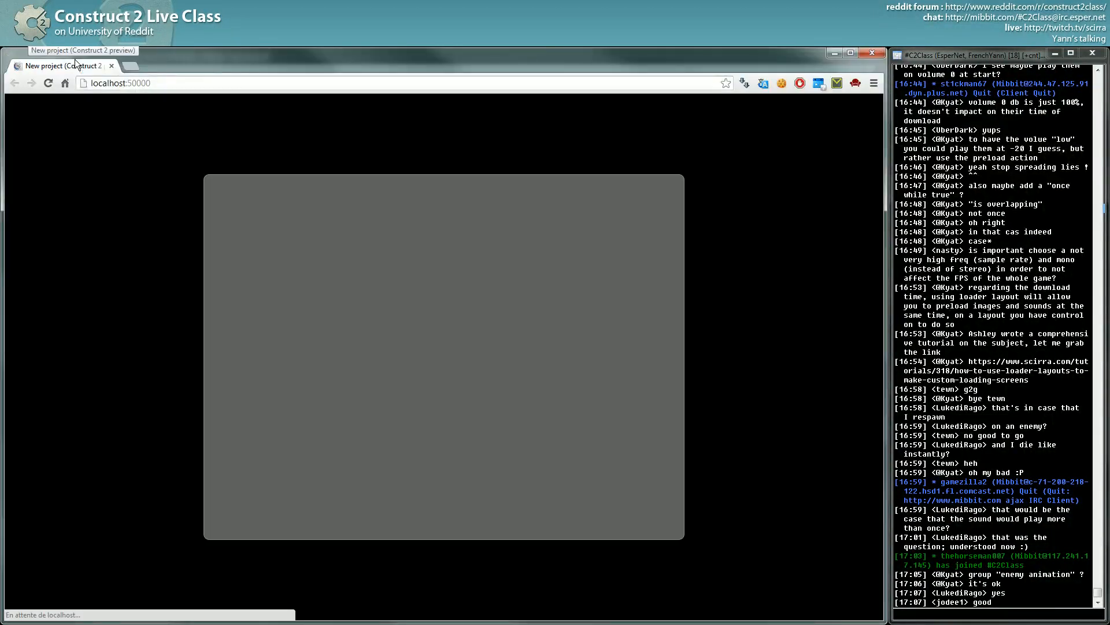
- Run the player right and back left in the Chrome preview, then return to Construct 2
{"action": "key", "text": "Right"}
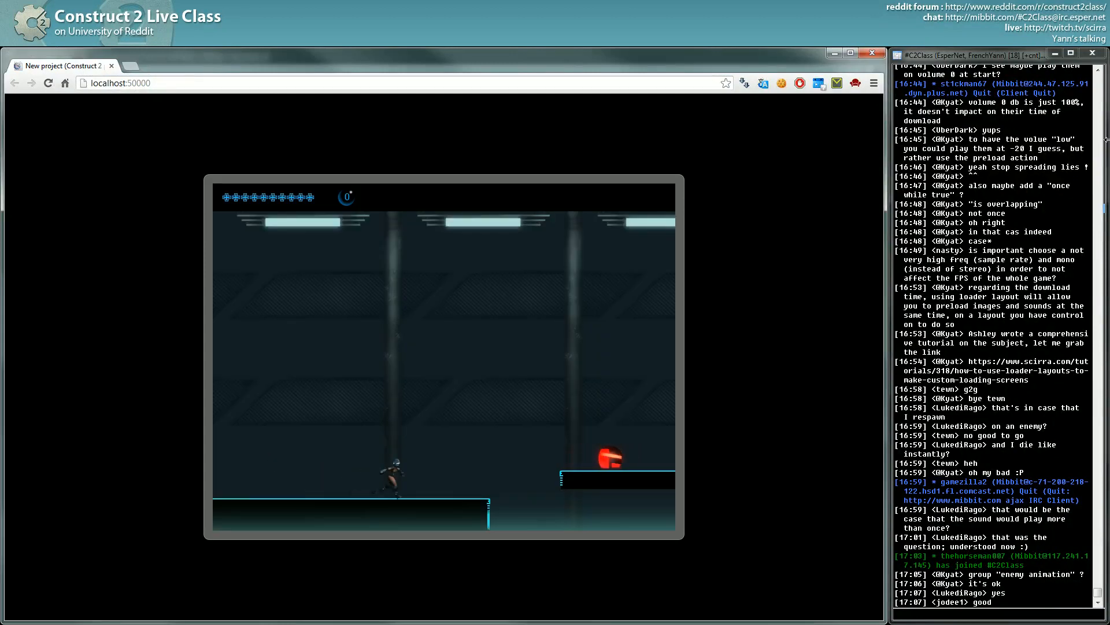
{"action": "key", "text": "Left"}
{"action": "key", "text": "alt+Tab"}
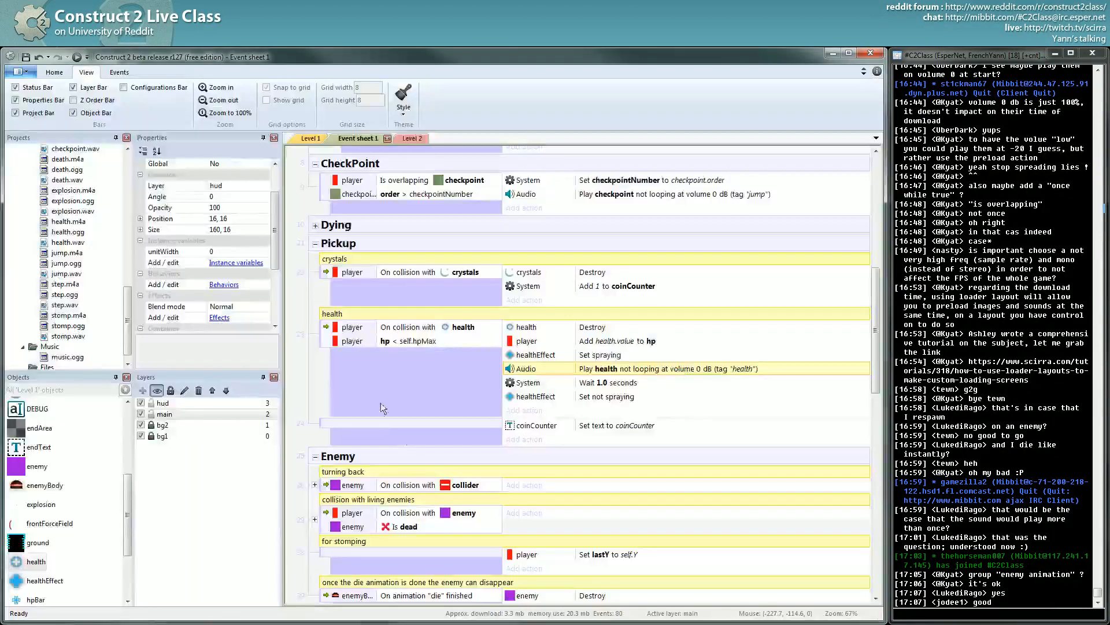
- Disable the hp < self.hpMax condition and switch to the Level 1 layout
{"action": "right_click", "coordinate": [399, 340]}
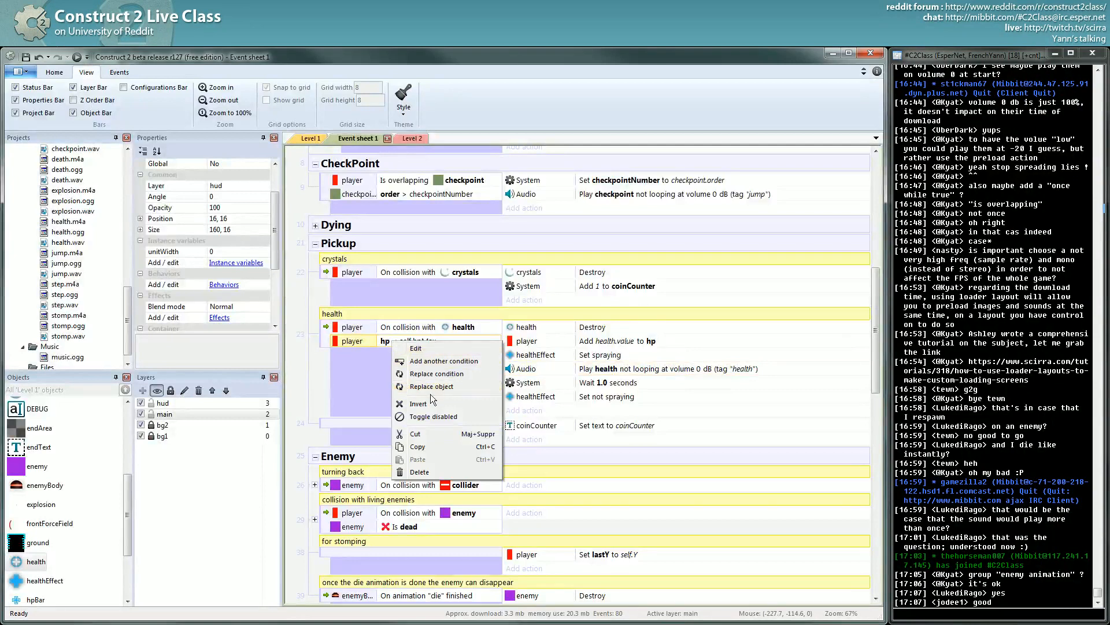
{"action": "left_click", "coordinate": [437, 418]}
{"action": "left_click", "coordinate": [299, 139]}
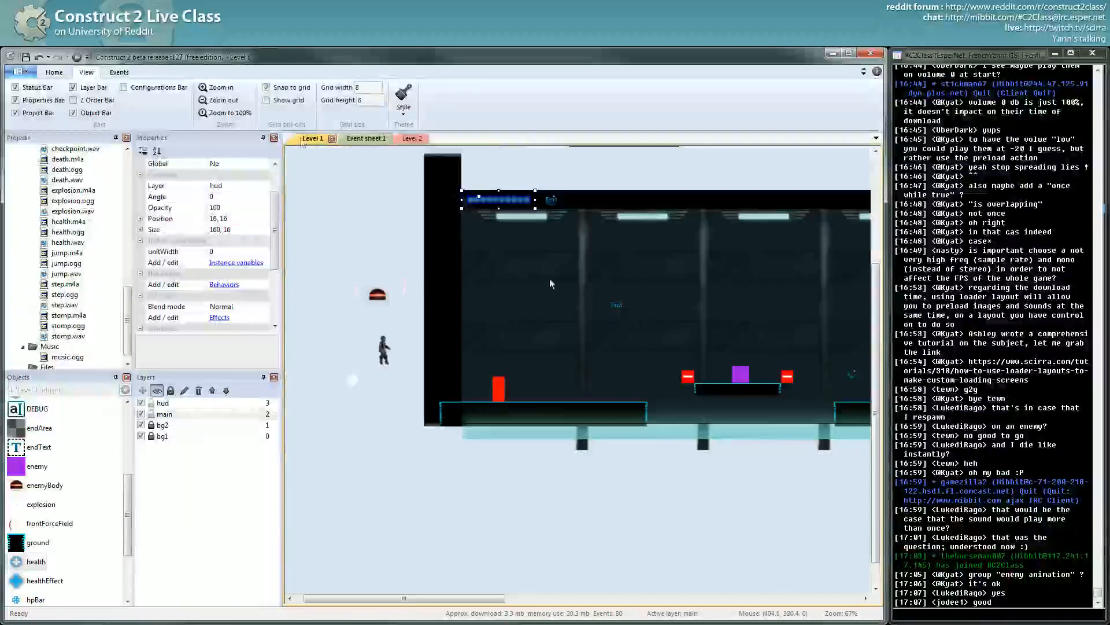
- Move a health pickup from farther along Level 1 to 264, 496 near the player start
{"action": "middle_click_drag", "start_coordinate": [489, 331], "coordinate": [458, 331]}
{"action": "middle_click_drag", "start_coordinate": [675, 342], "coordinate": [358, 332]}
{"action": "left_click", "coordinate": [568, 375]}
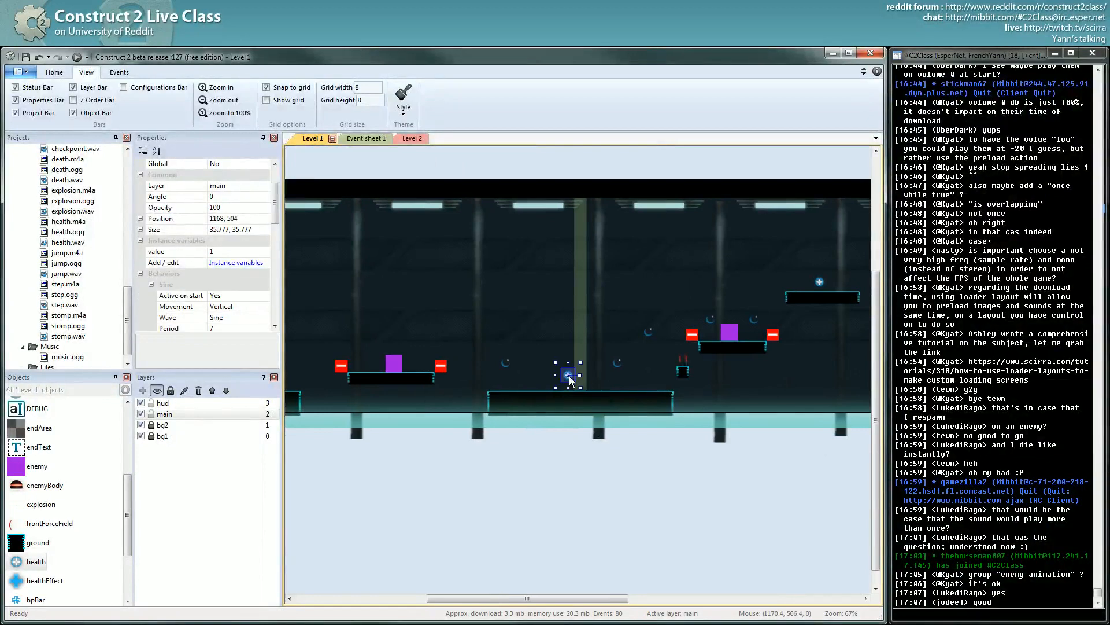
{"action": "left_click_drag", "start_coordinate": [570, 379], "coordinate": [313, 347]}
{"action": "middle_click_drag", "start_coordinate": [308, 356], "coordinate": [574, 351]}
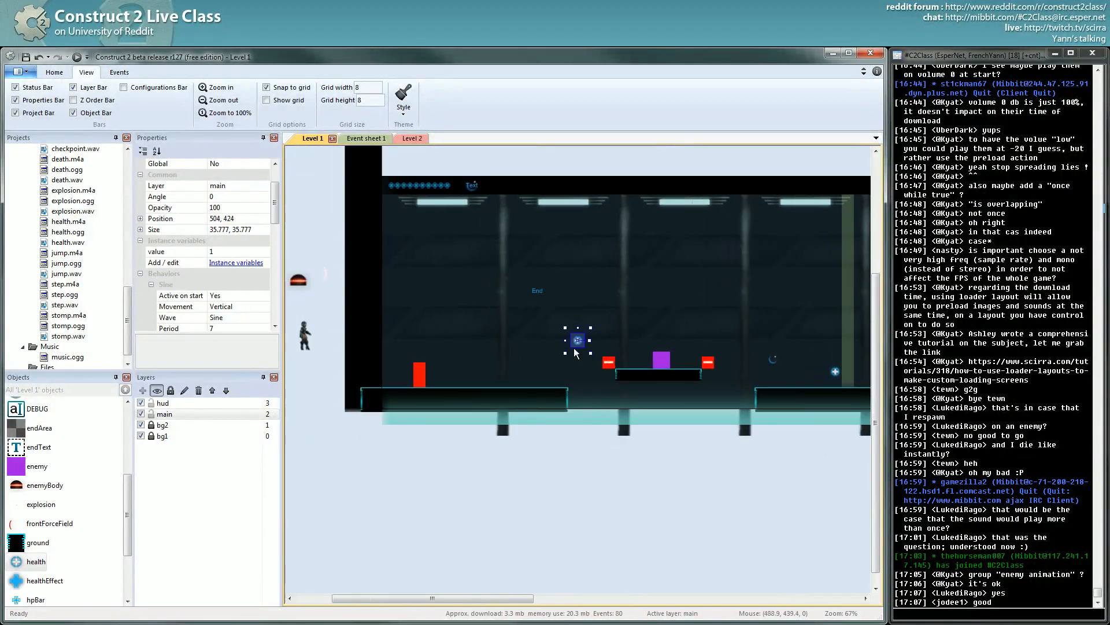
{"action": "left_click_drag", "start_coordinate": [578, 343], "coordinate": [488, 372]}
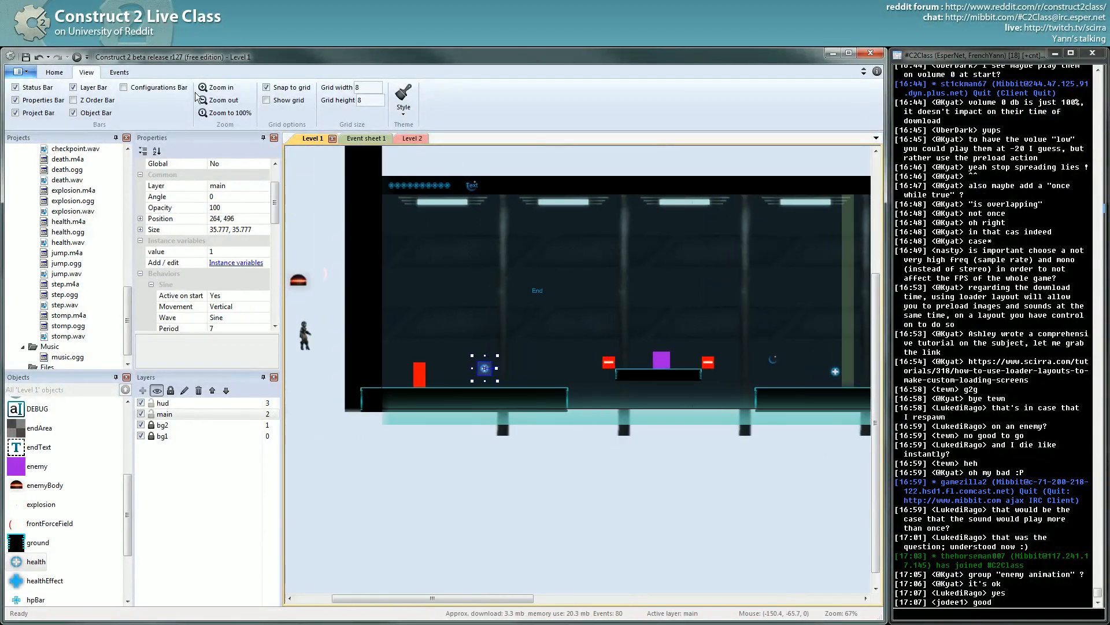
- Run a preview to test the pickup, close it, and go to Event sheet 1
{"action": "left_click", "coordinate": [84, 58]}
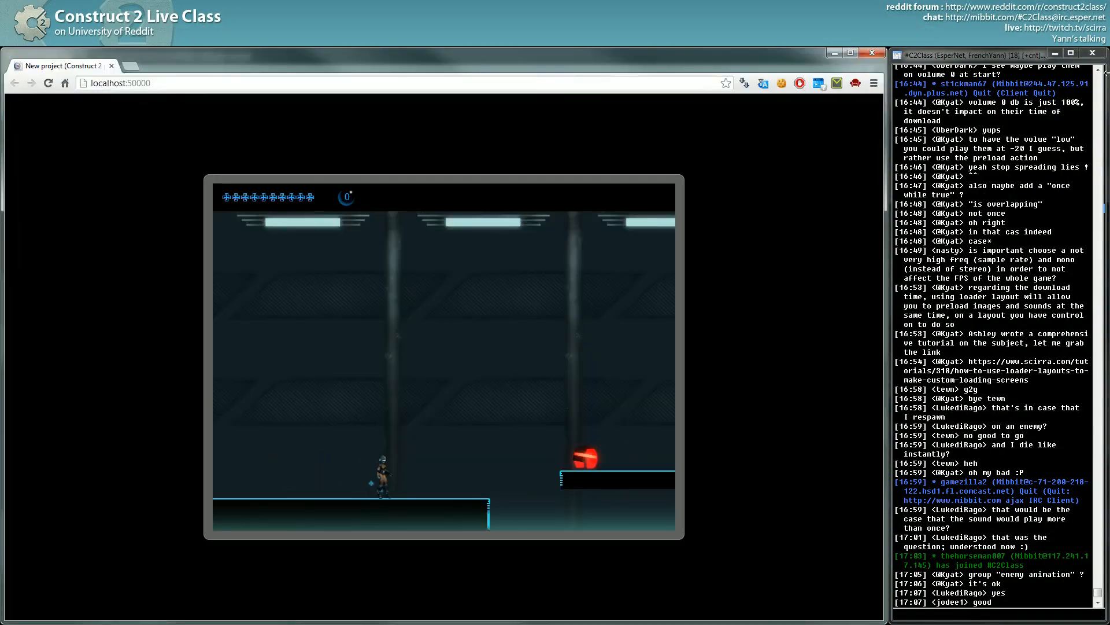
{"action": "left_click", "coordinate": [871, 53]}
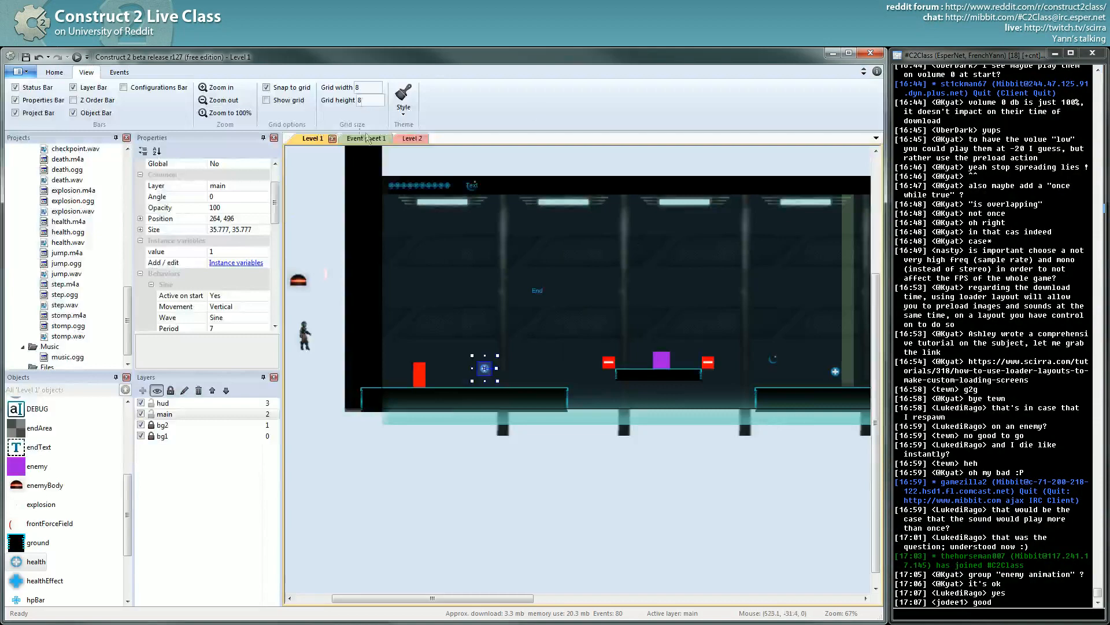
{"action": "left_click", "coordinate": [366, 138]}
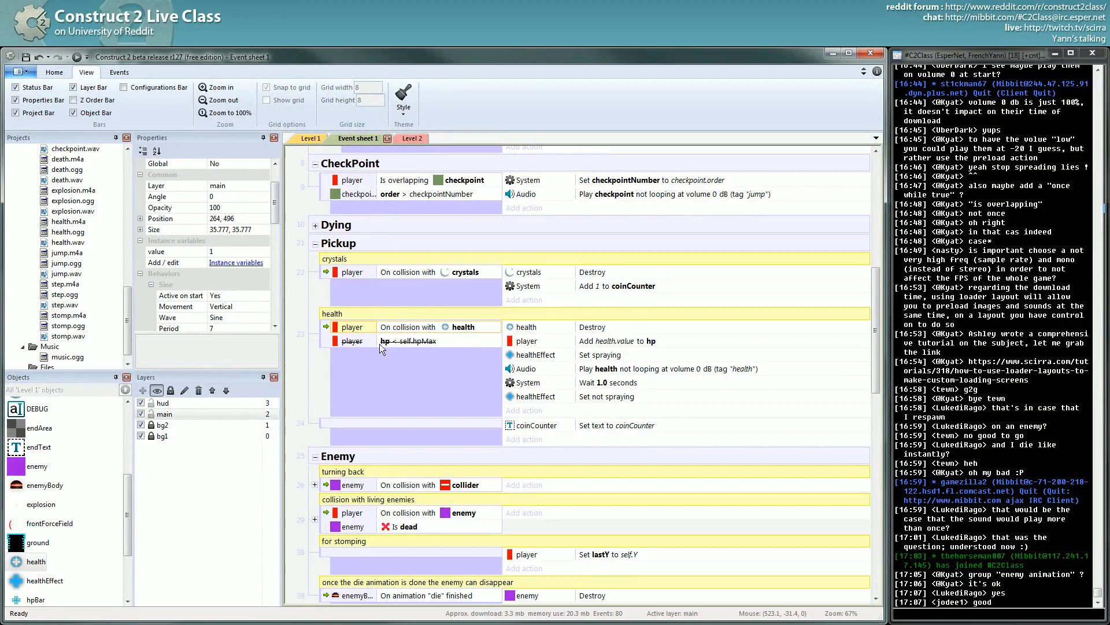
- Preview again, run right to grab the relocated health pickup, and return to the editor
{"action": "left_click", "coordinate": [76, 57]}
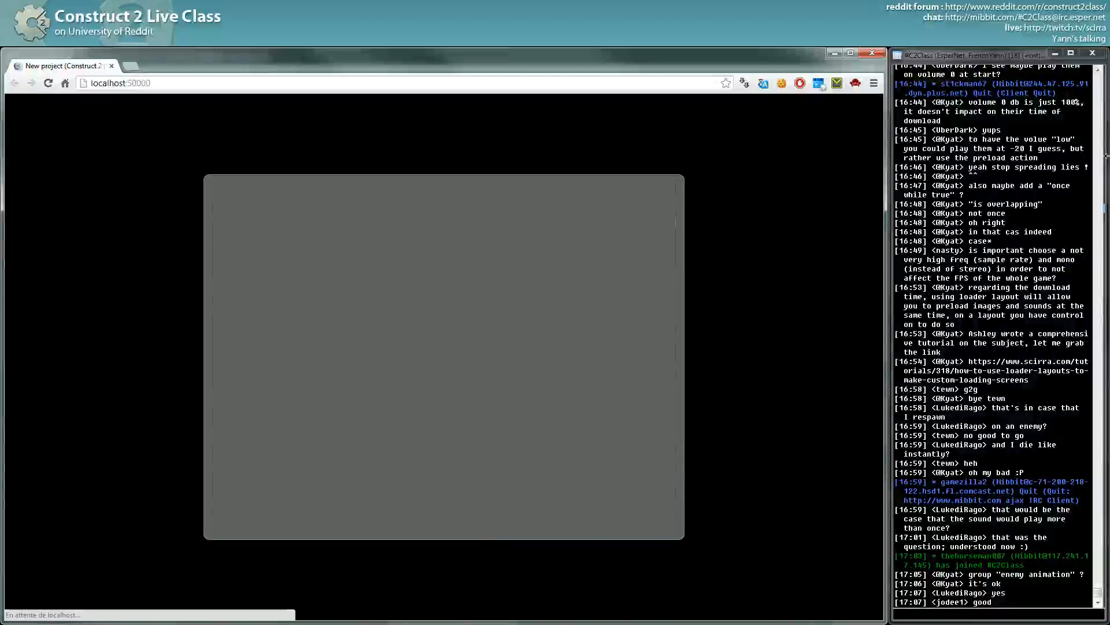
{"action": "key", "text": "Right"}
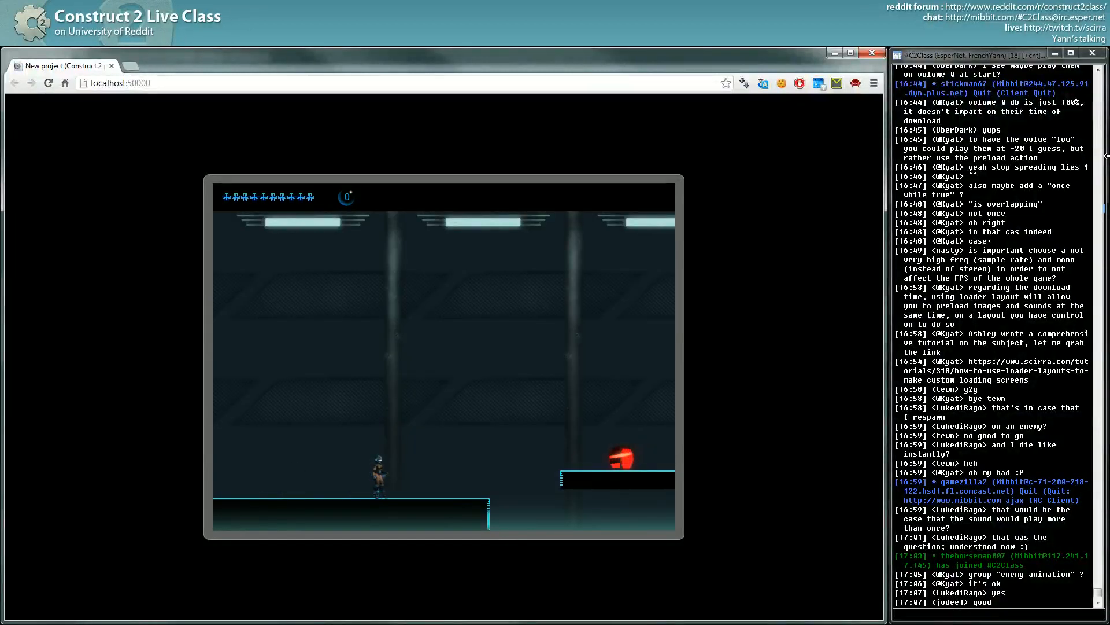
{"action": "key", "text": "alt+Tab"}
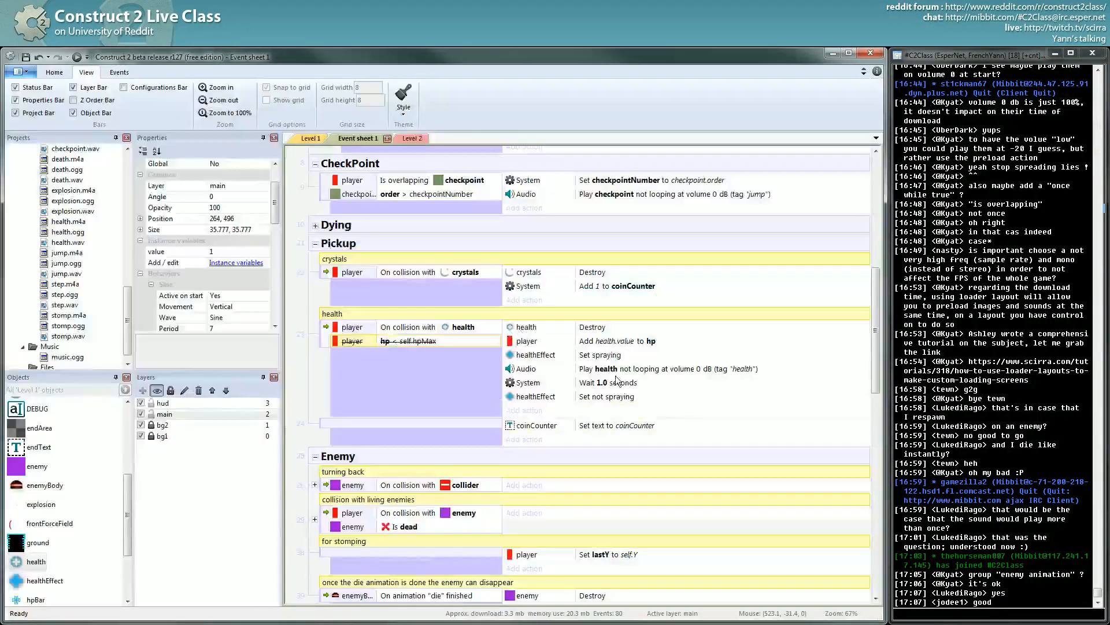
- Expand 'collision with living enemies' and add a blank sub-event under the stomp event
{"action": "left_click", "coordinate": [616, 372]}
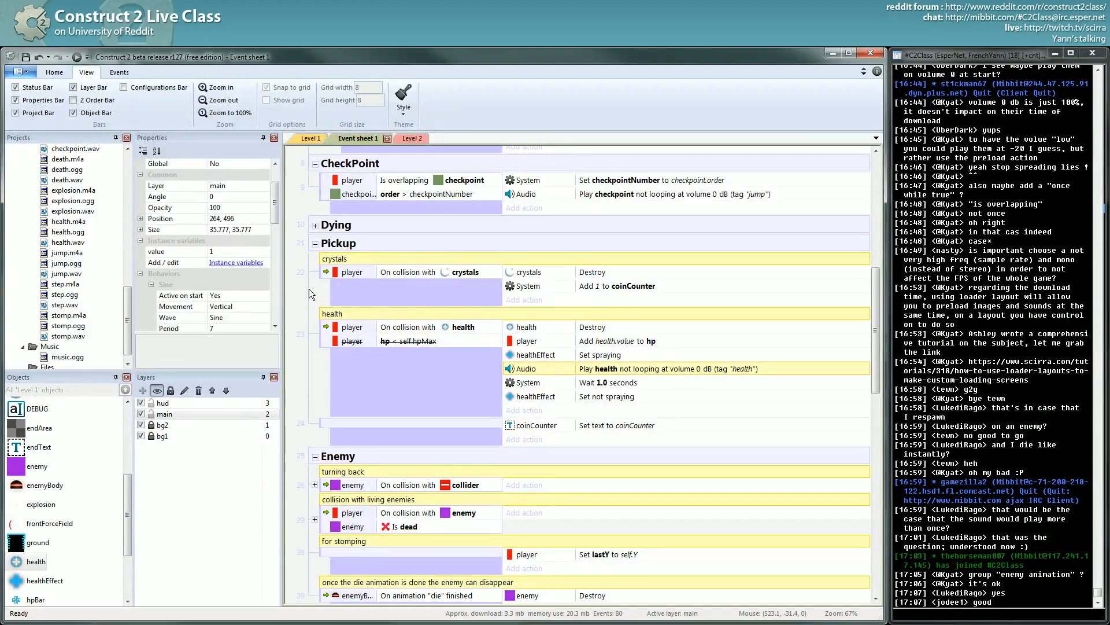
{"action": "scroll", "coordinate": [316, 376], "scroll_direction": "down", "scroll_amount": 5}
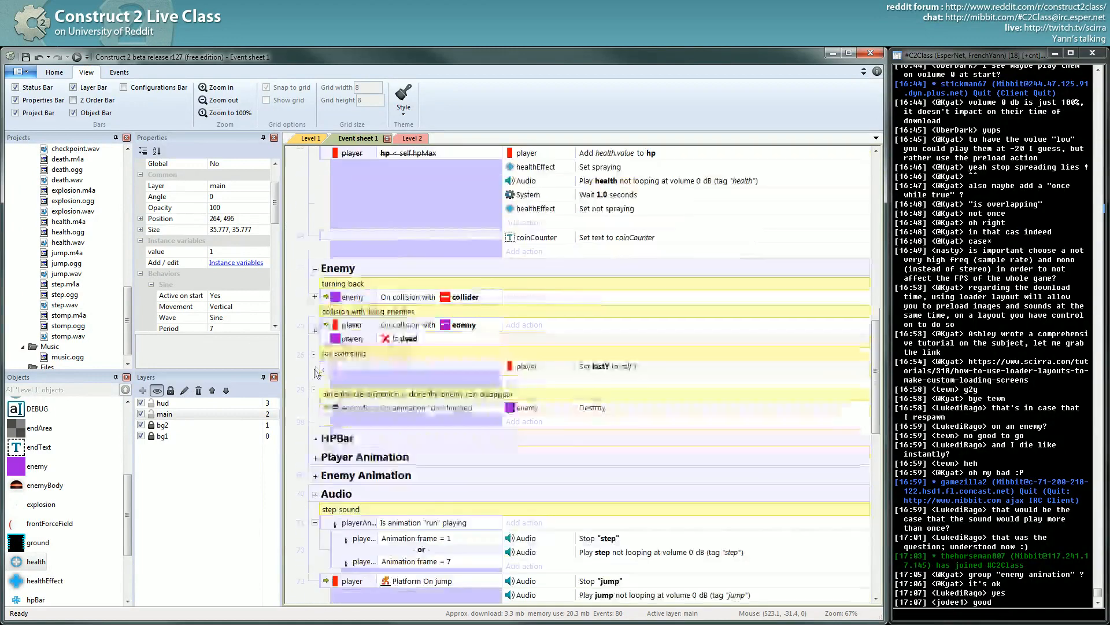
{"action": "scroll", "coordinate": [316, 399], "scroll_direction": "down", "scroll_amount": 2}
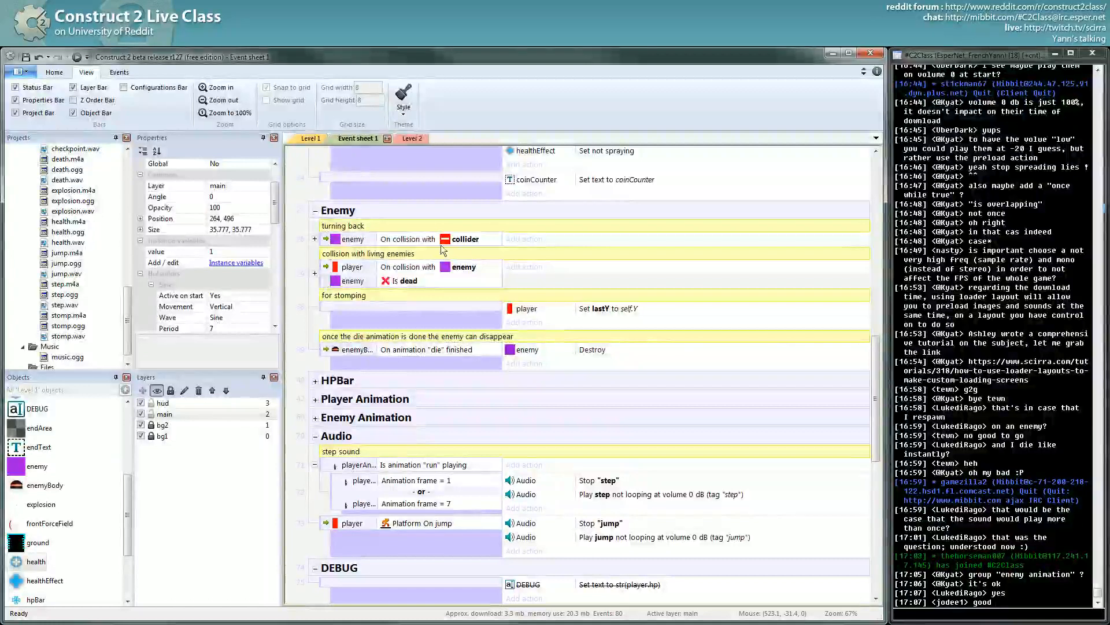
{"action": "left_click", "coordinate": [314, 273]}
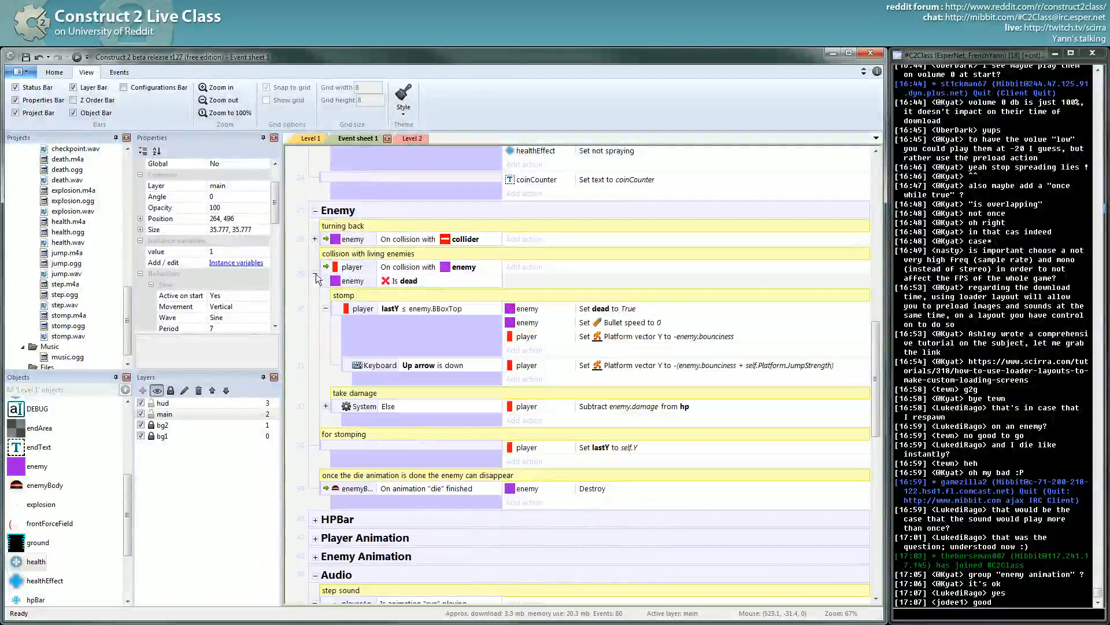
{"action": "left_click", "coordinate": [337, 310]}
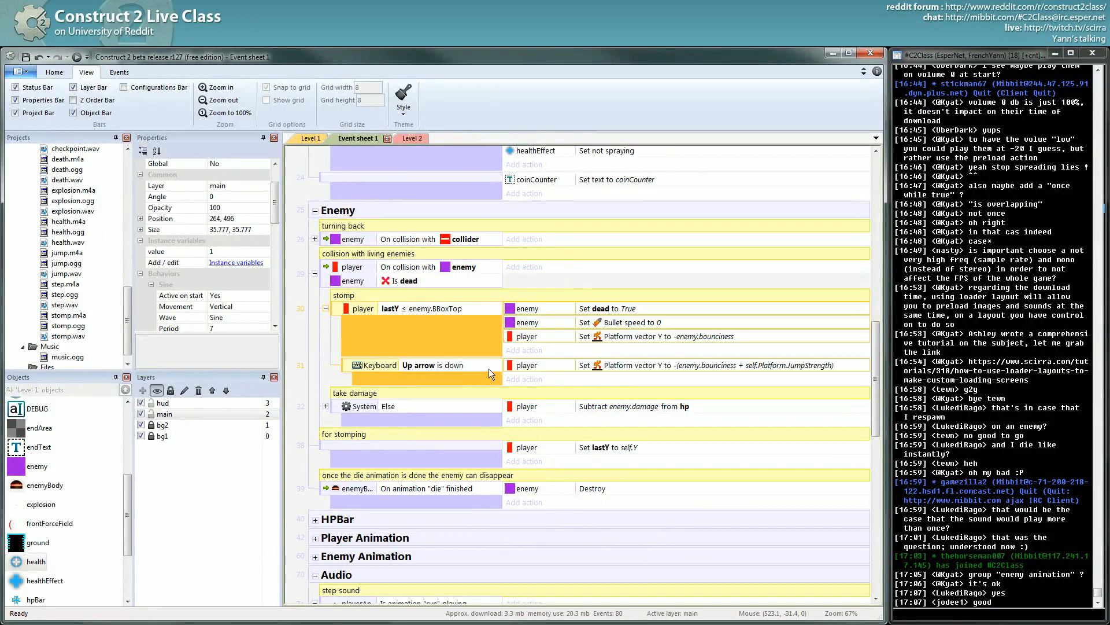
{"action": "left_click", "coordinate": [618, 365]}
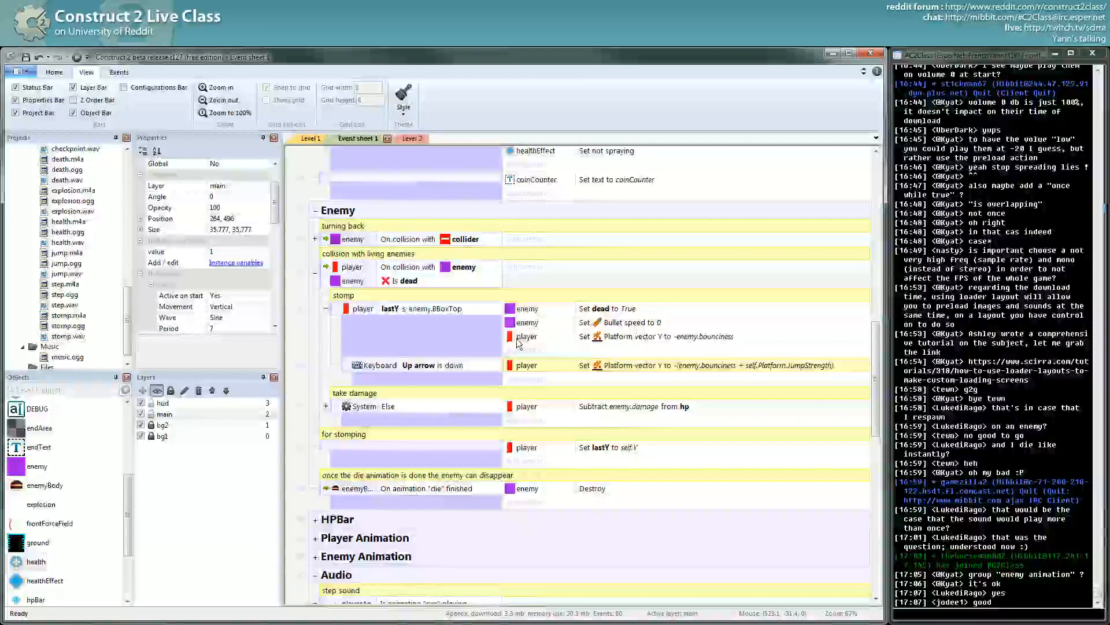
{"action": "left_click", "coordinate": [336, 310]}
{"action": "key", "text": "b"}
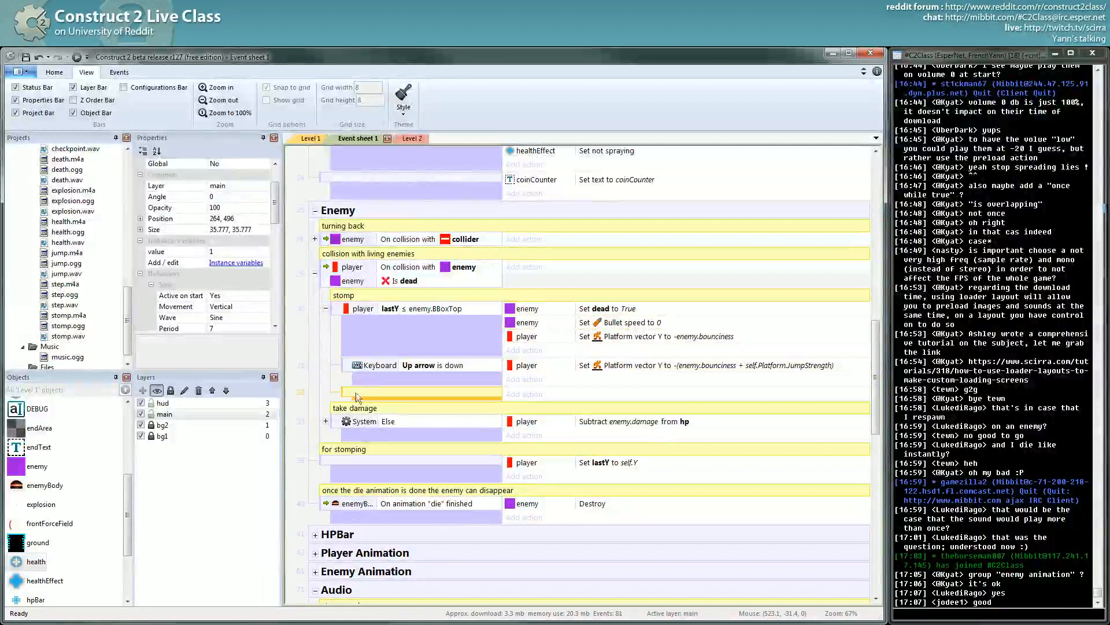
{"action": "left_click", "coordinate": [338, 370]}
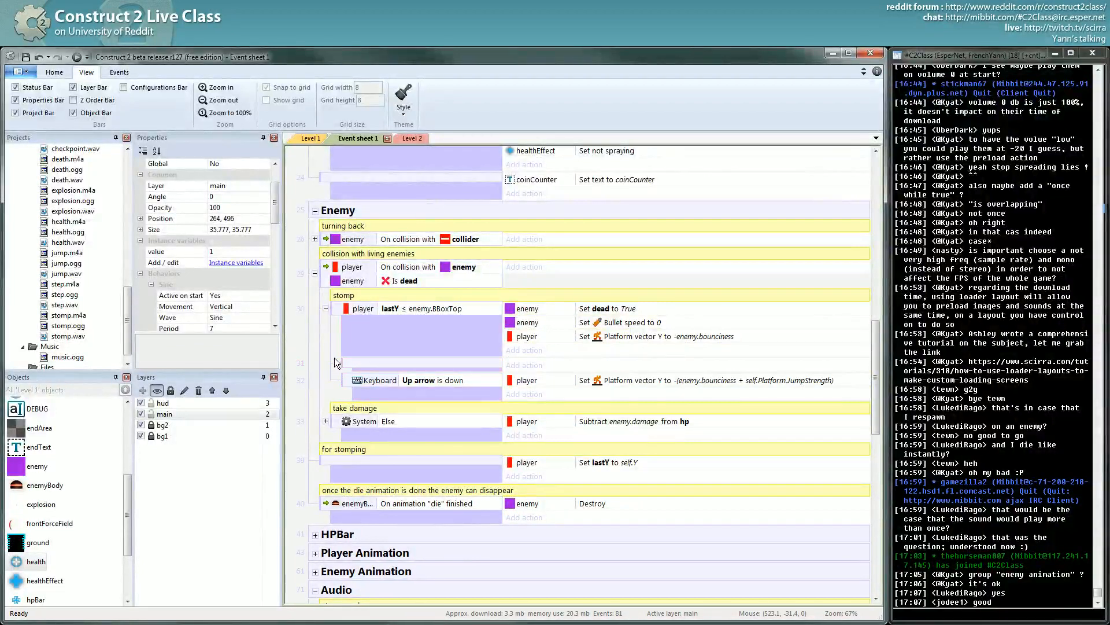
- Add an Audio Play action for the stomp sound to the blank sub-event
{"action": "left_click", "coordinate": [524, 365]}
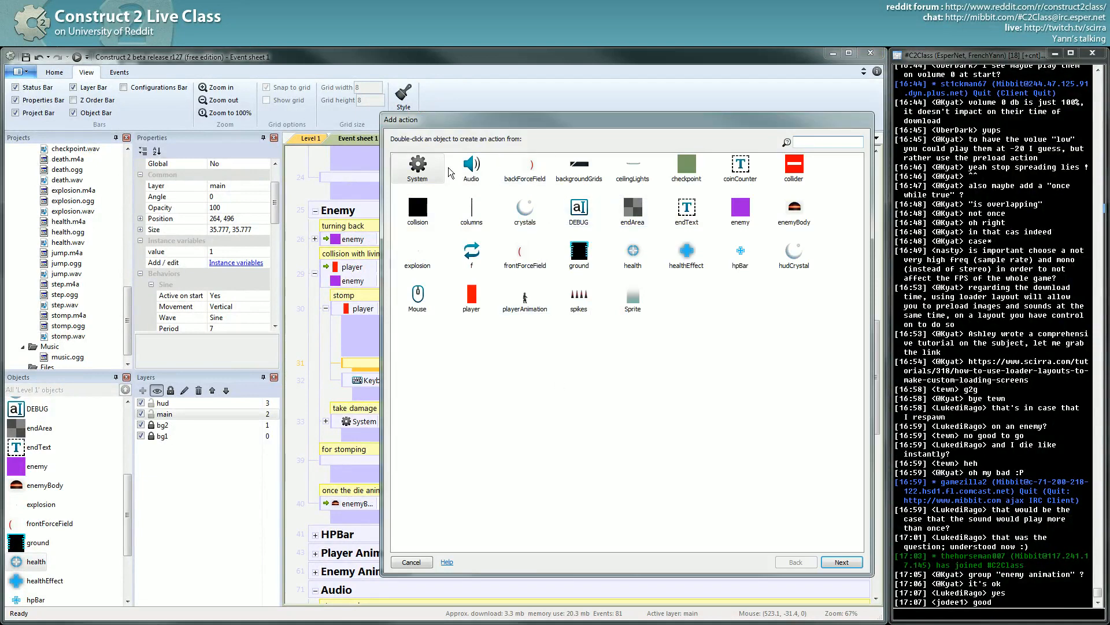
{"action": "double_click", "coordinate": [472, 166]}
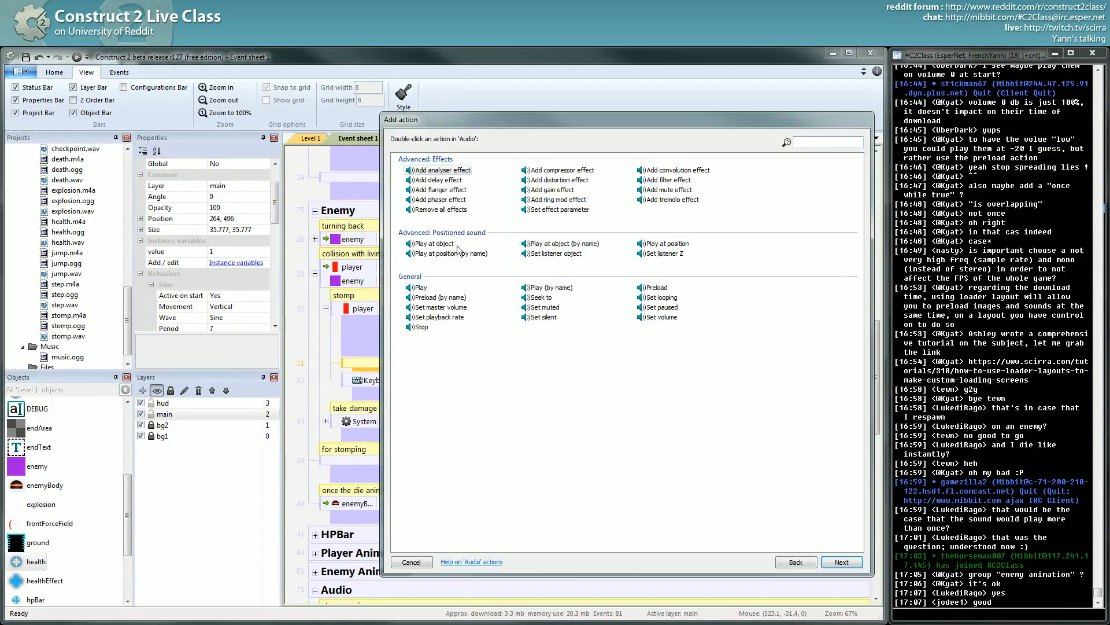
{"action": "double_click", "coordinate": [414, 287]}
{"action": "left_click", "coordinate": [511, 301]}
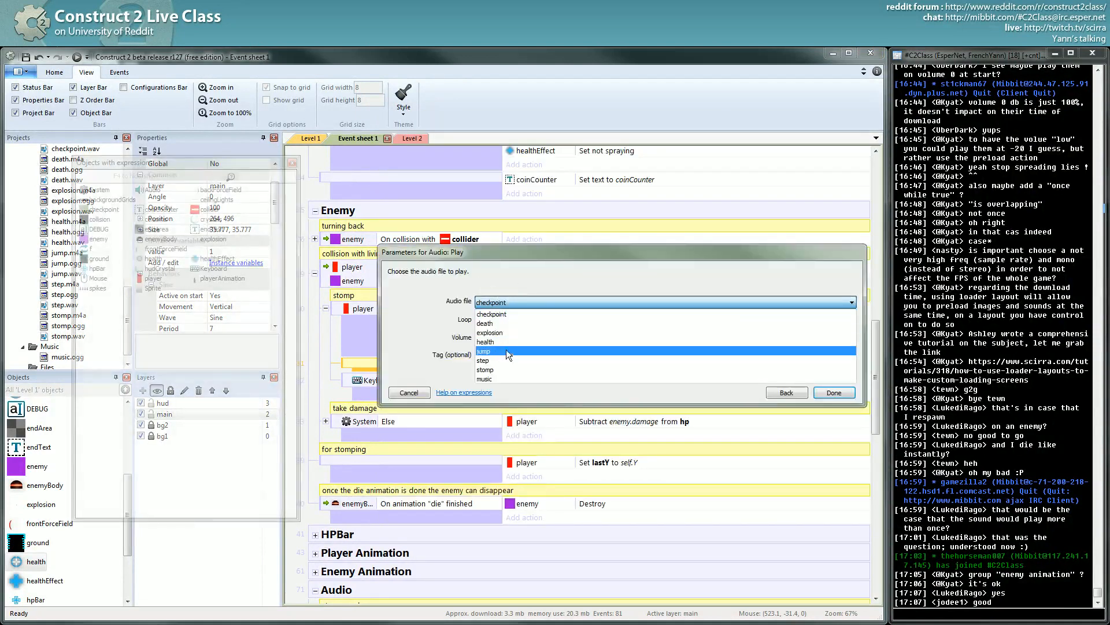
{"action": "left_click", "coordinate": [508, 365]}
{"action": "left_click", "coordinate": [852, 393]}
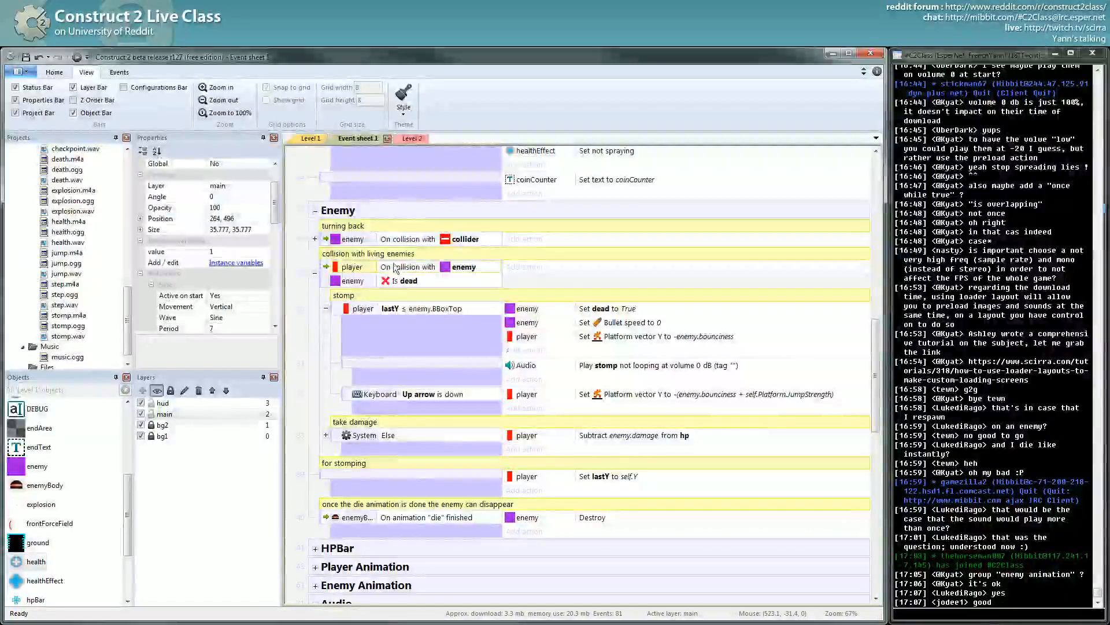
- Give the stomp sound action the tag 'stomp', not looping at 0 dB
{"action": "left_click", "coordinate": [609, 367]}
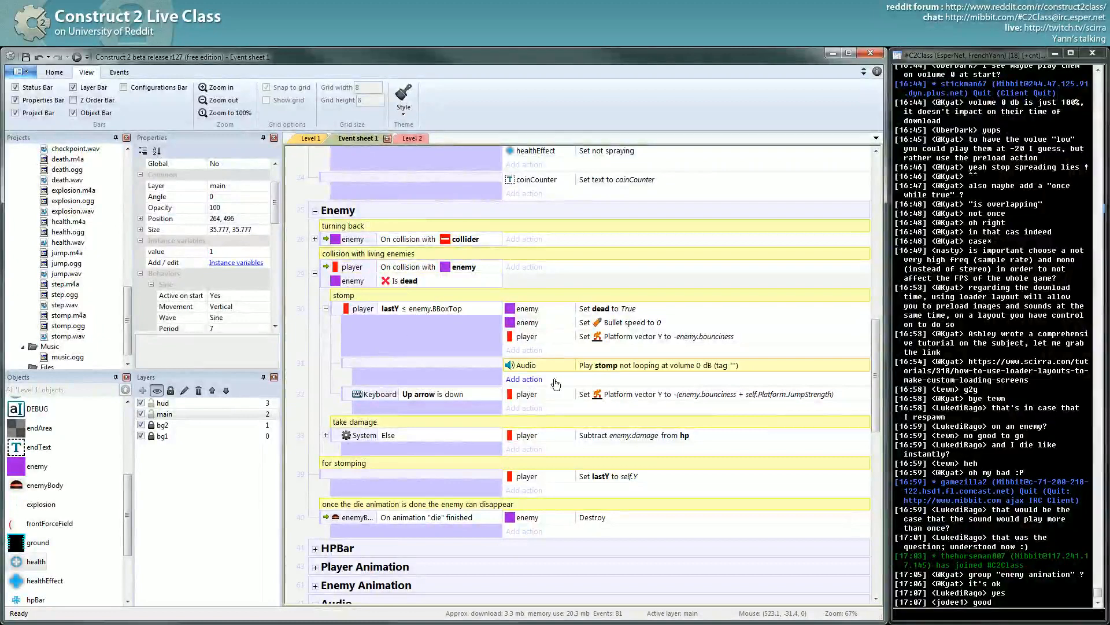
{"action": "double_click", "coordinate": [735, 363]}
{"action": "left_click", "coordinate": [480, 356]}
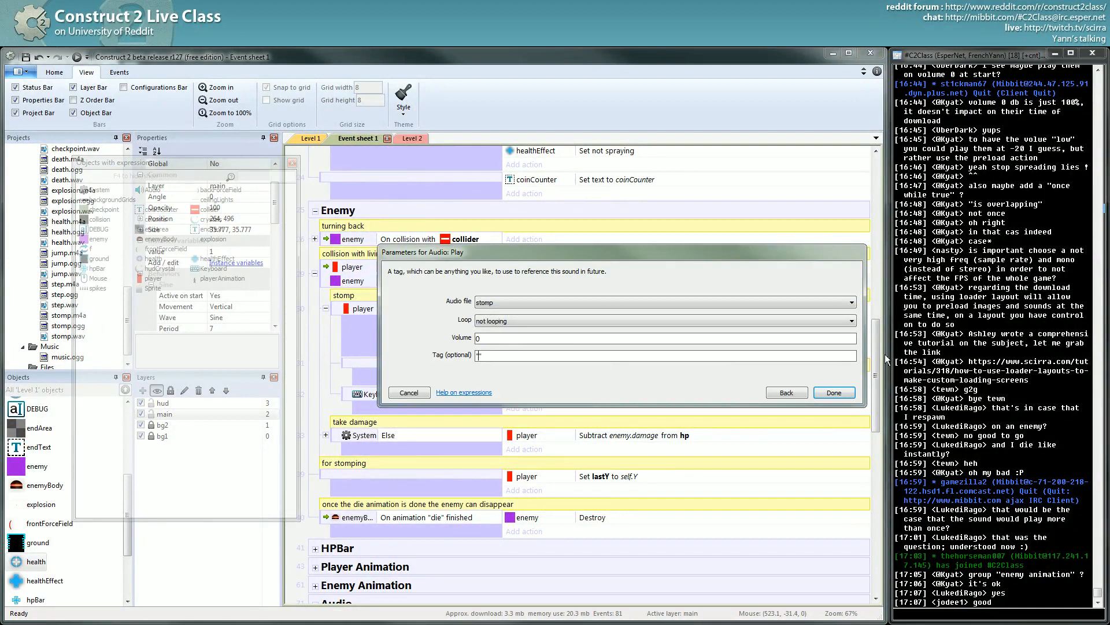
{"action": "type", "text": "stomp"}
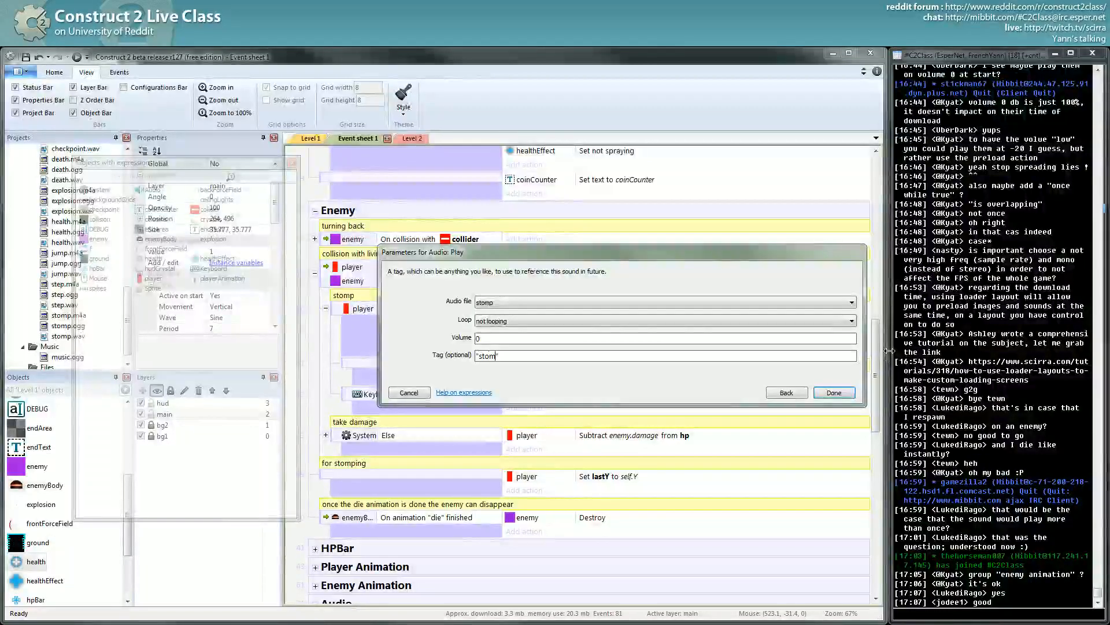
{"action": "key", "text": "Return"}
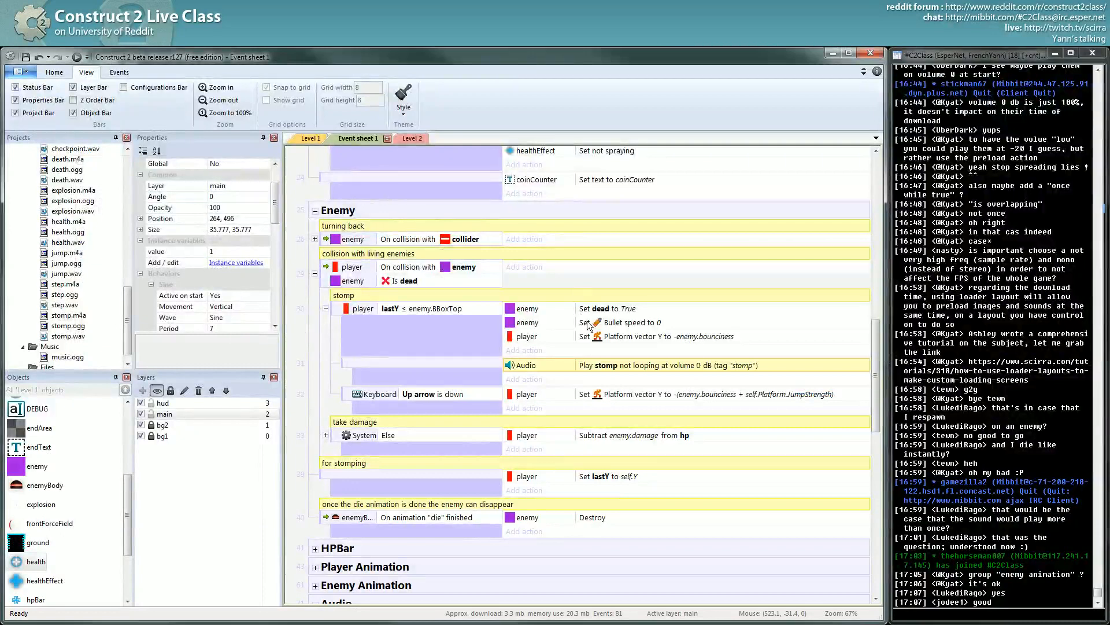
- Play the preview, jumping across platforms, stomping a red enemy and collecting pickups
{"action": "left_click", "coordinate": [77, 57]}
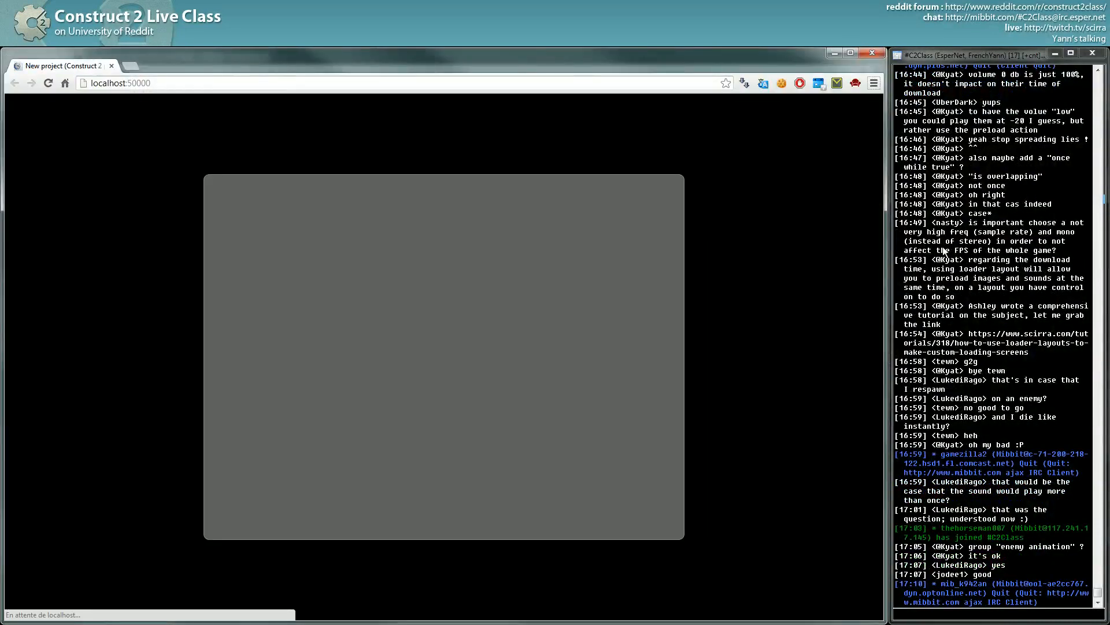
{"action": "key", "text": "alt+f"}
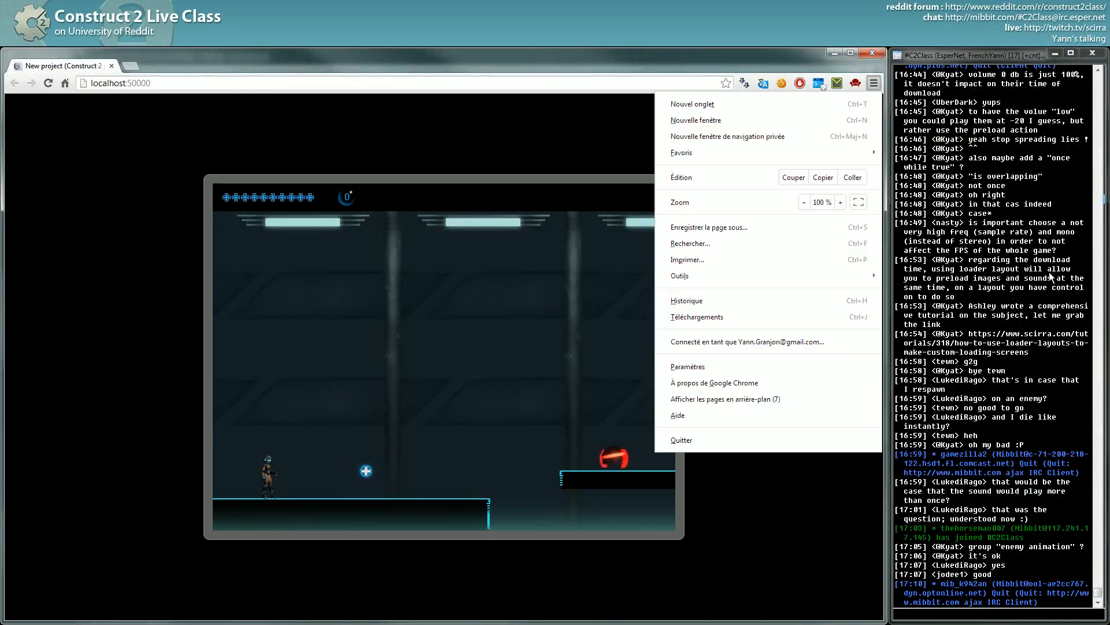
{"action": "left_click", "coordinate": [654, 396]}
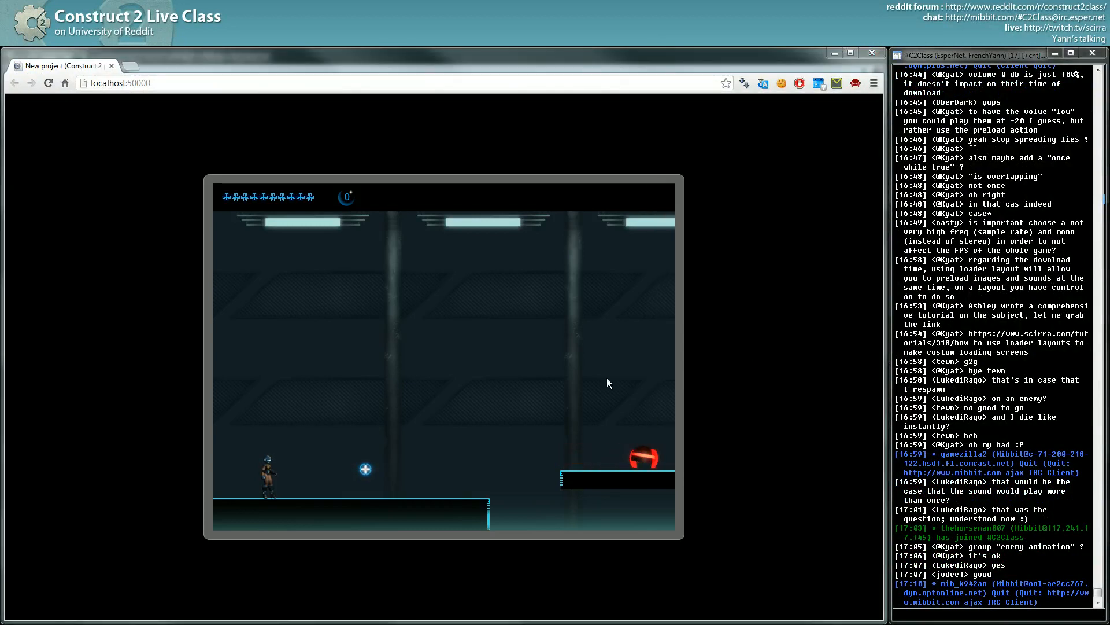
{"action": "key", "text": "Right"}
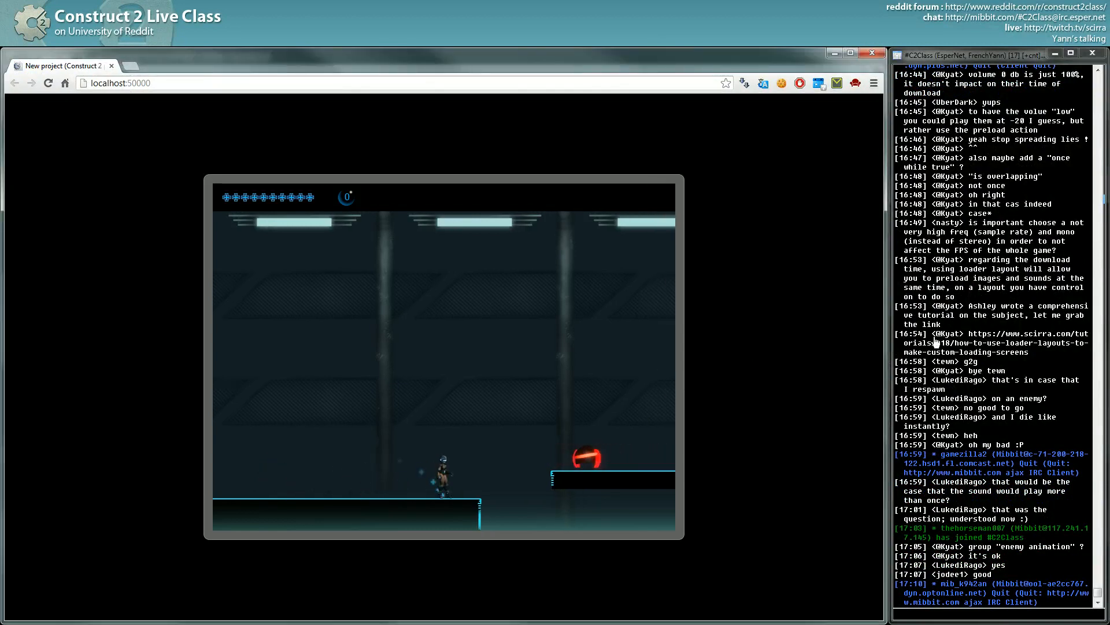
{"action": "key", "text": "Right"}
{"action": "key", "text": "Up"}
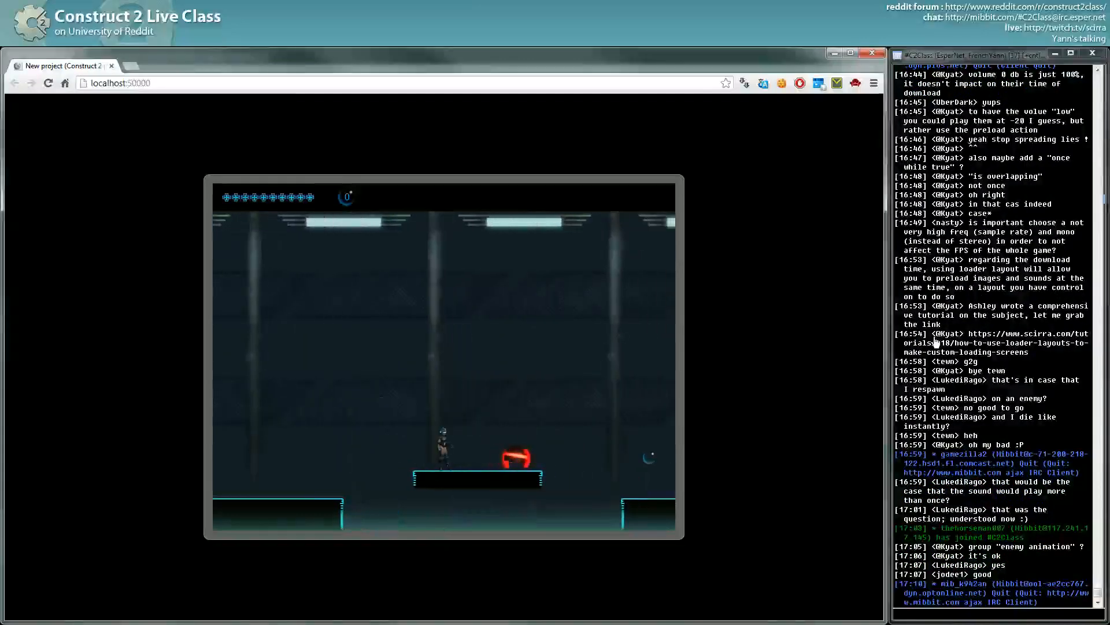
{"action": "key", "text": "Right"}
{"action": "key", "text": "Up"}
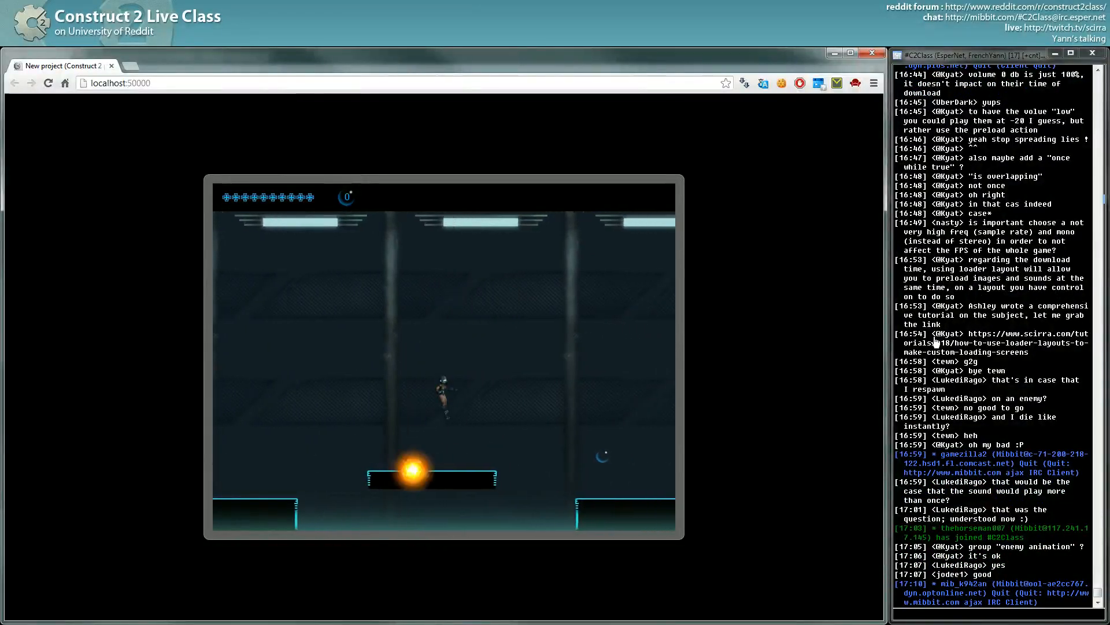
{"action": "key", "text": "Right"}
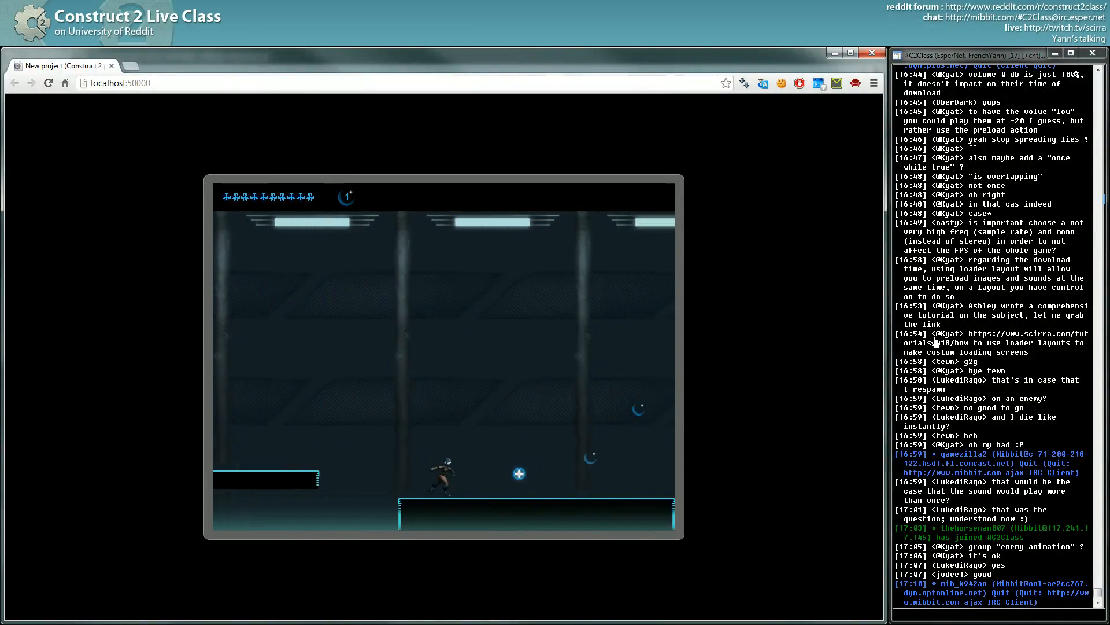
{"action": "key", "text": "Right"}
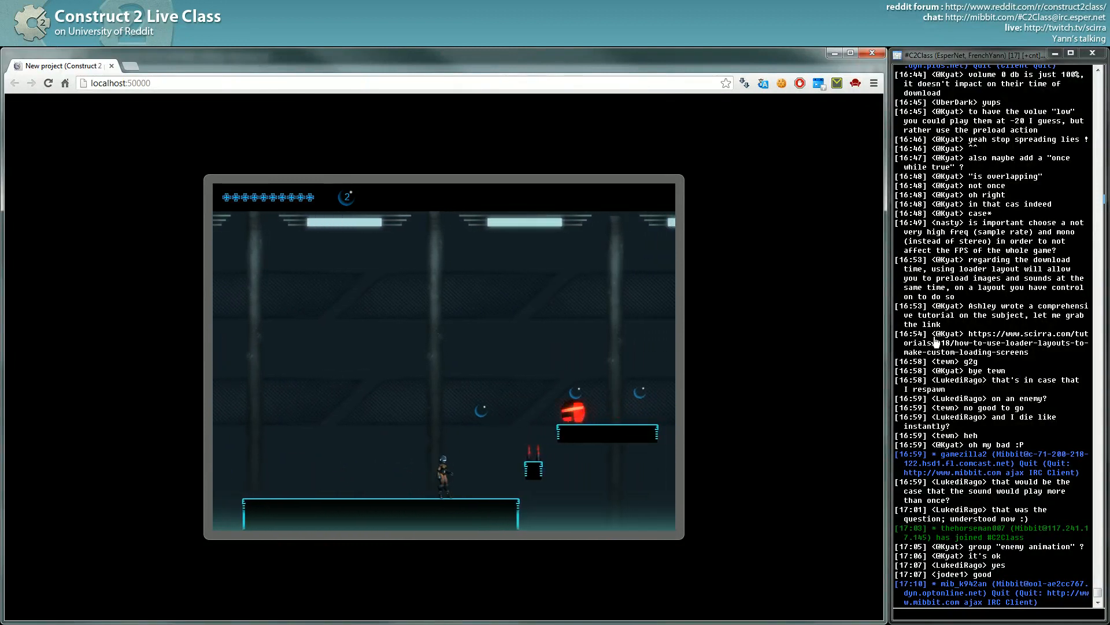
{"action": "key", "text": "Right"}
{"action": "key", "text": "Up"}
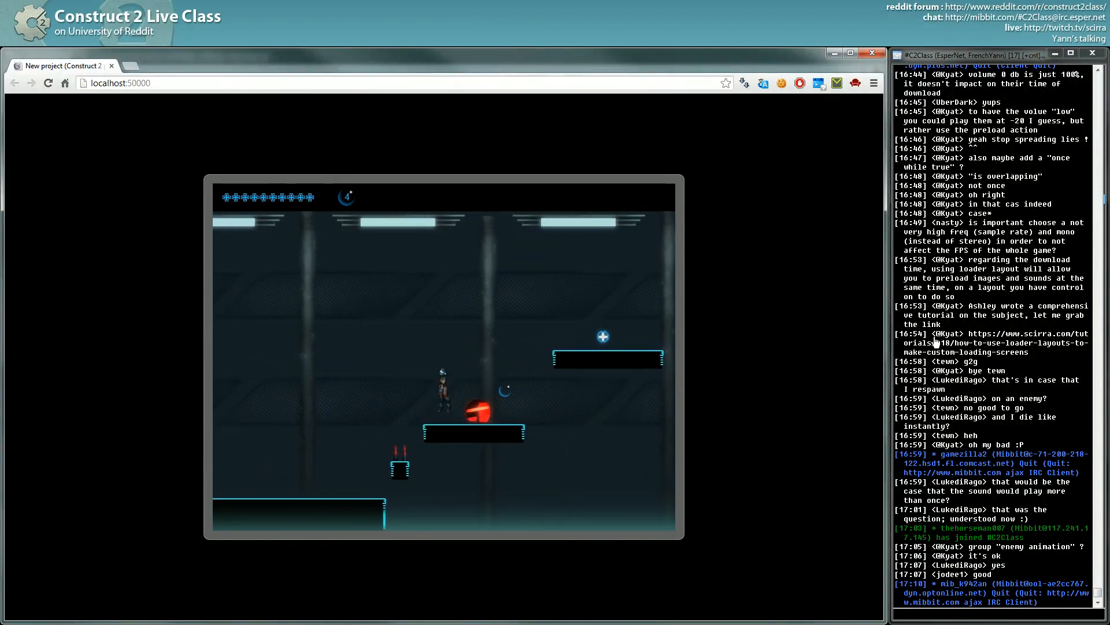
{"action": "key", "text": "Right"}
{"action": "key", "text": "Right"}
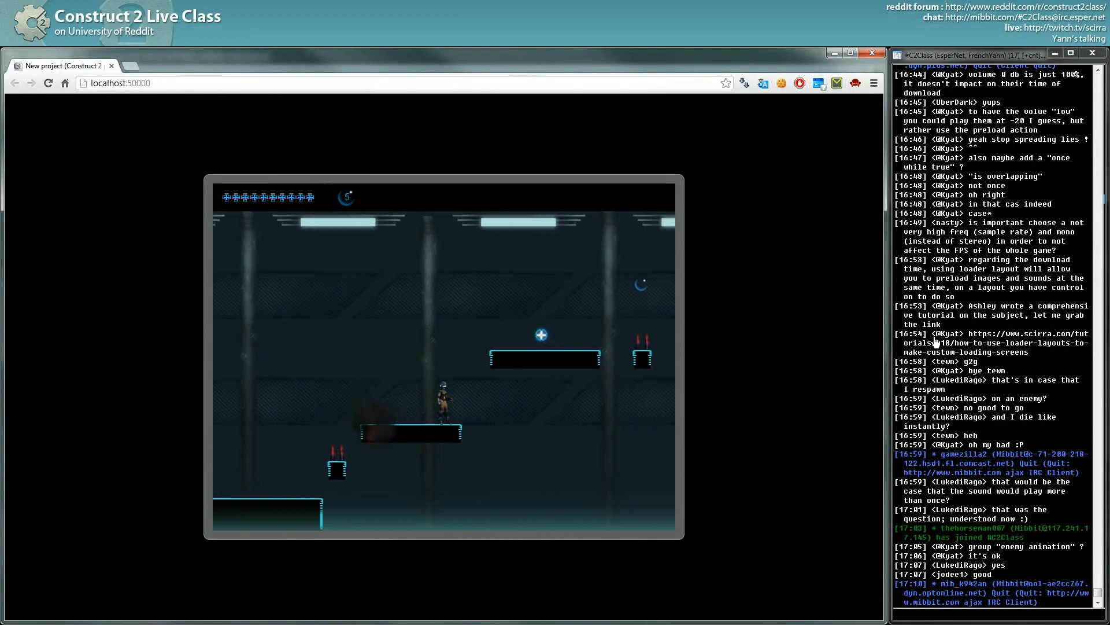
{"action": "key", "text": "Up"}
{"action": "key", "text": "Right"}
{"action": "key", "text": "Left"}
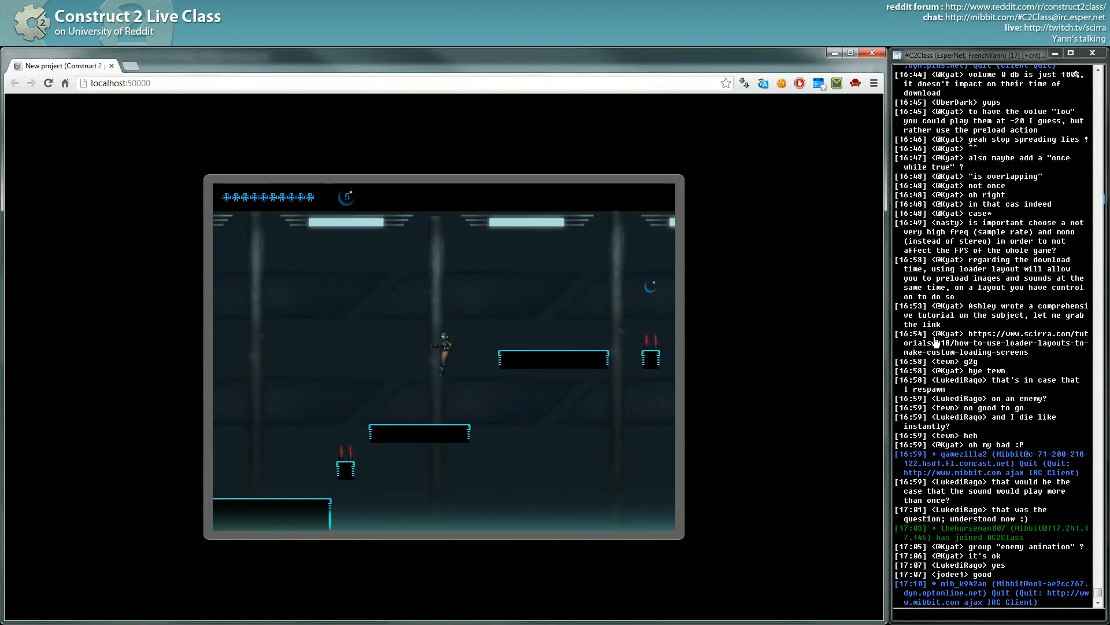
- Reload the game and play again, stomping an enemy and collecting pickups, then return to Construct 2
{"action": "left_click", "coordinate": [560, 81]}
{"action": "key", "text": "Return"}
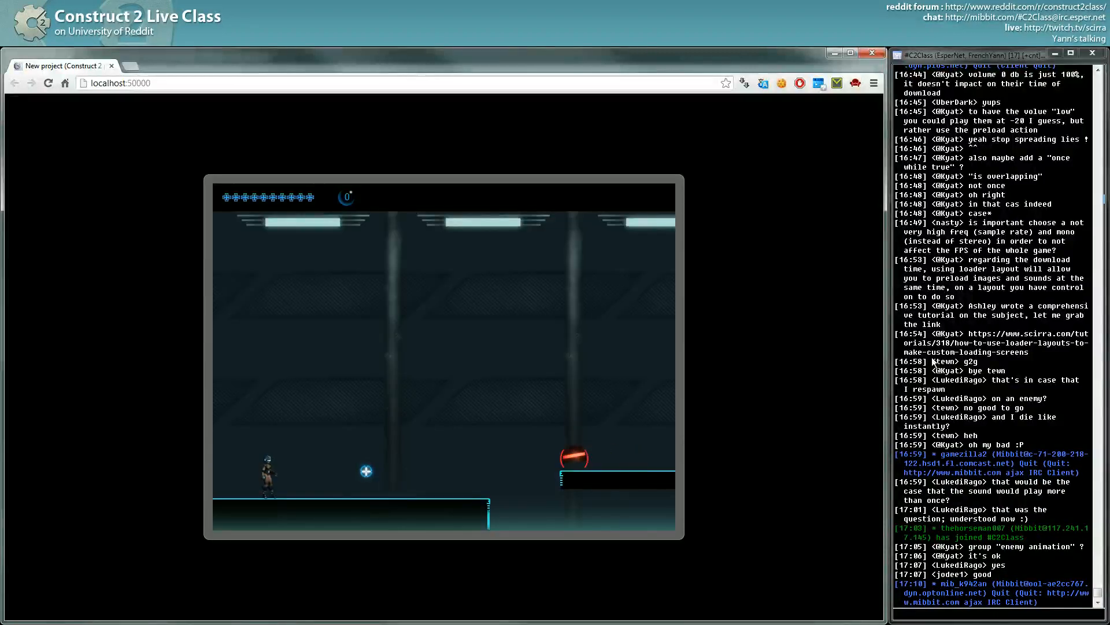
{"action": "key", "text": "Right"}
{"action": "key", "text": "Up"}
{"action": "key", "text": "Up"}
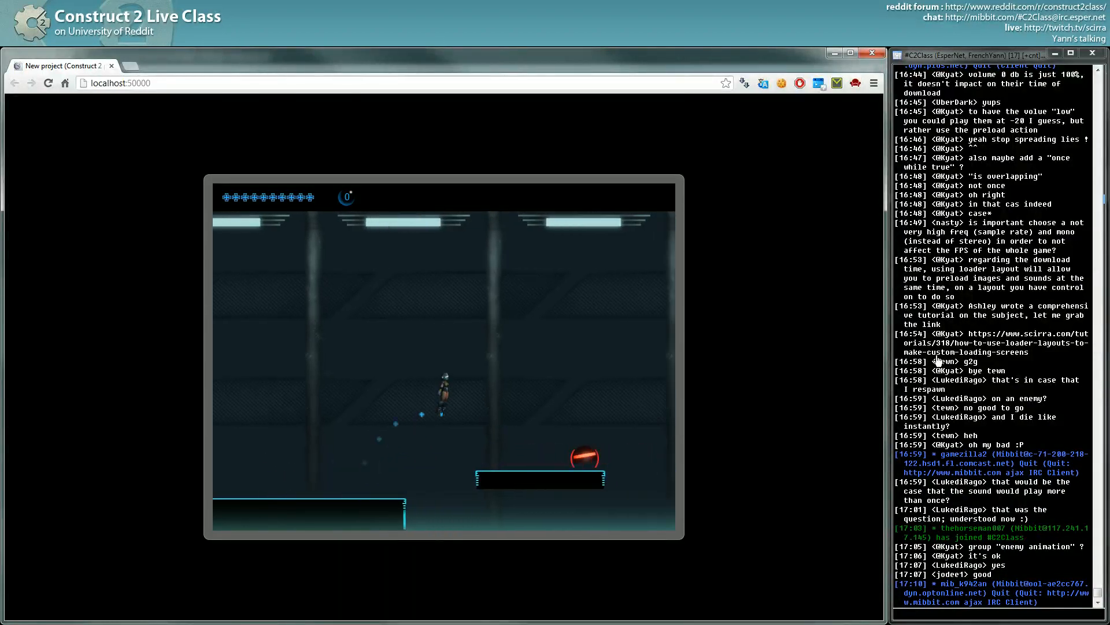
{"action": "key", "text": "Right"}
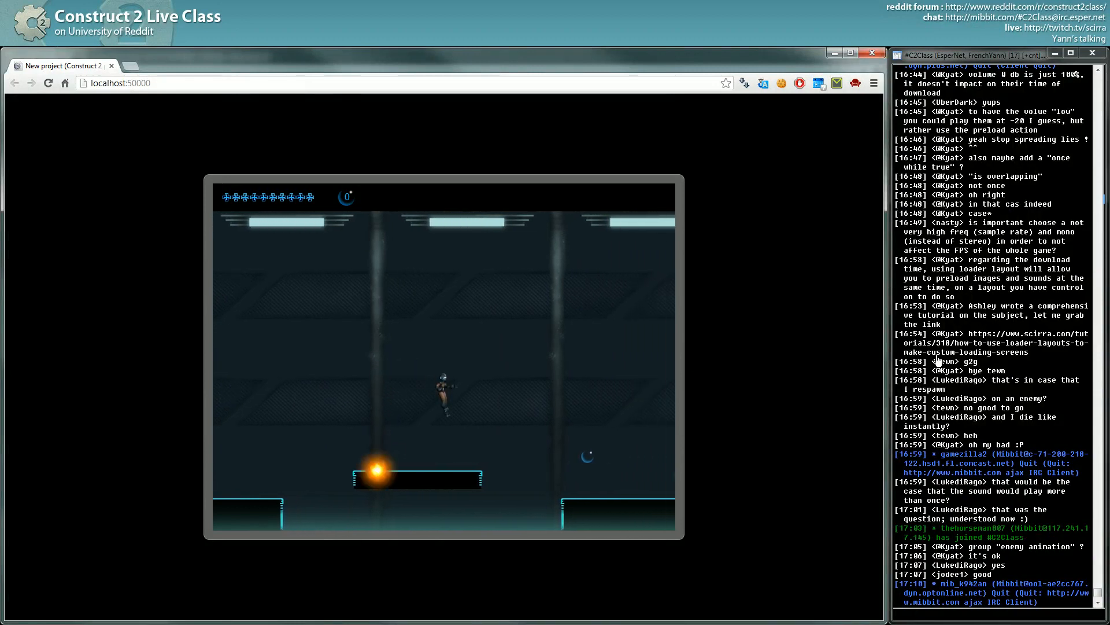
{"action": "key", "text": "Left"}
{"action": "key", "text": "Right"}
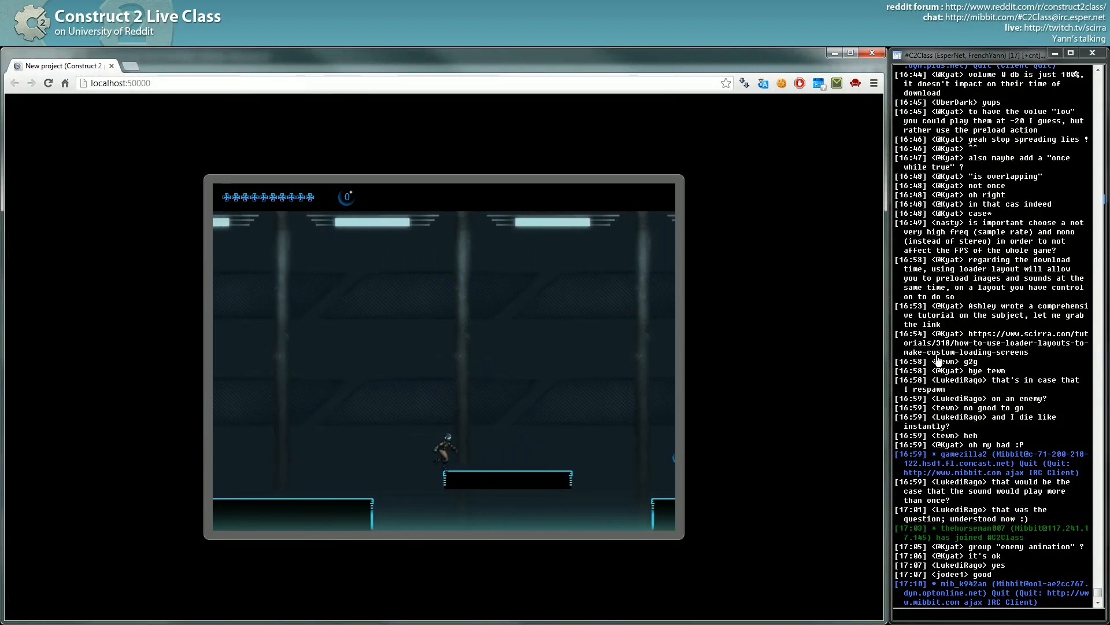
{"action": "key", "text": "Up"}
{"action": "key", "text": "Right"}
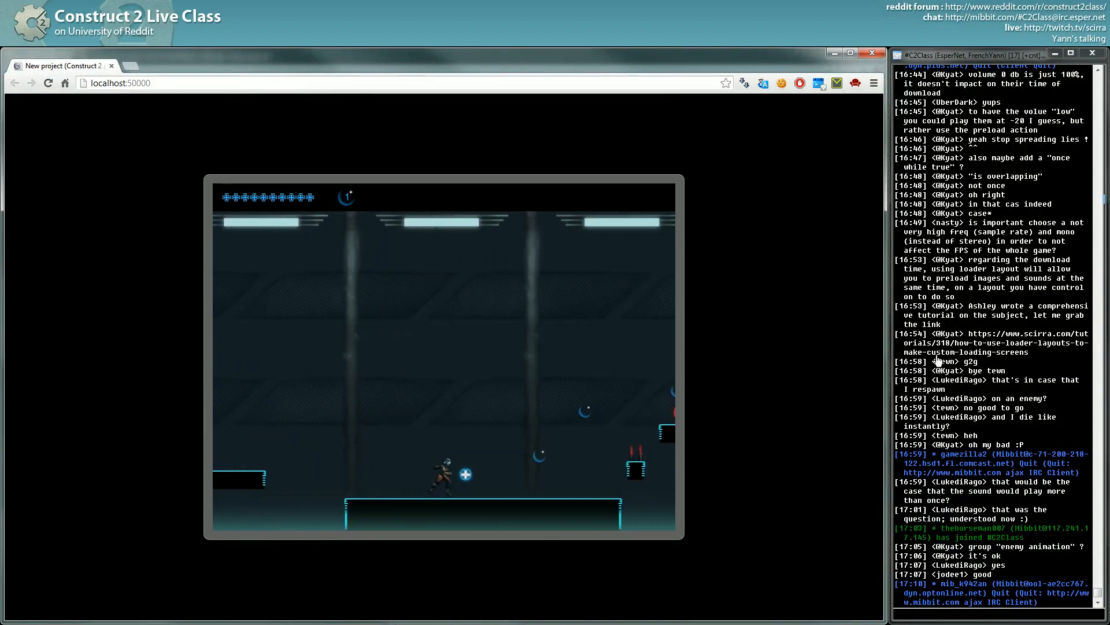
{"action": "key", "text": "Right"}
{"action": "key", "text": "Up"}
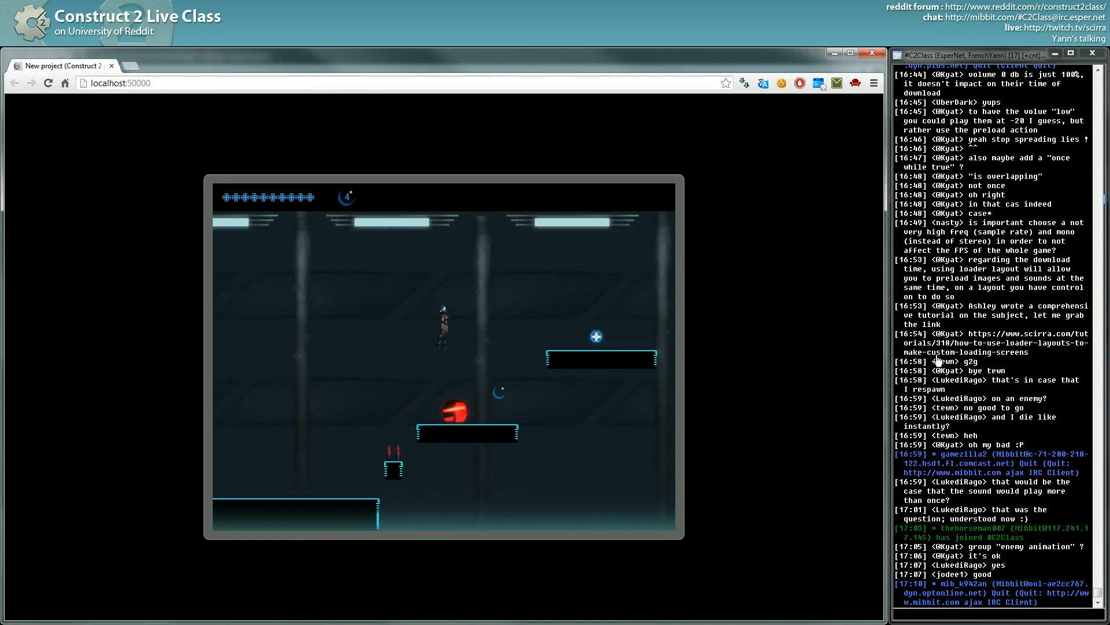
{"action": "key", "text": "Right"}
{"action": "key", "text": "Left"}
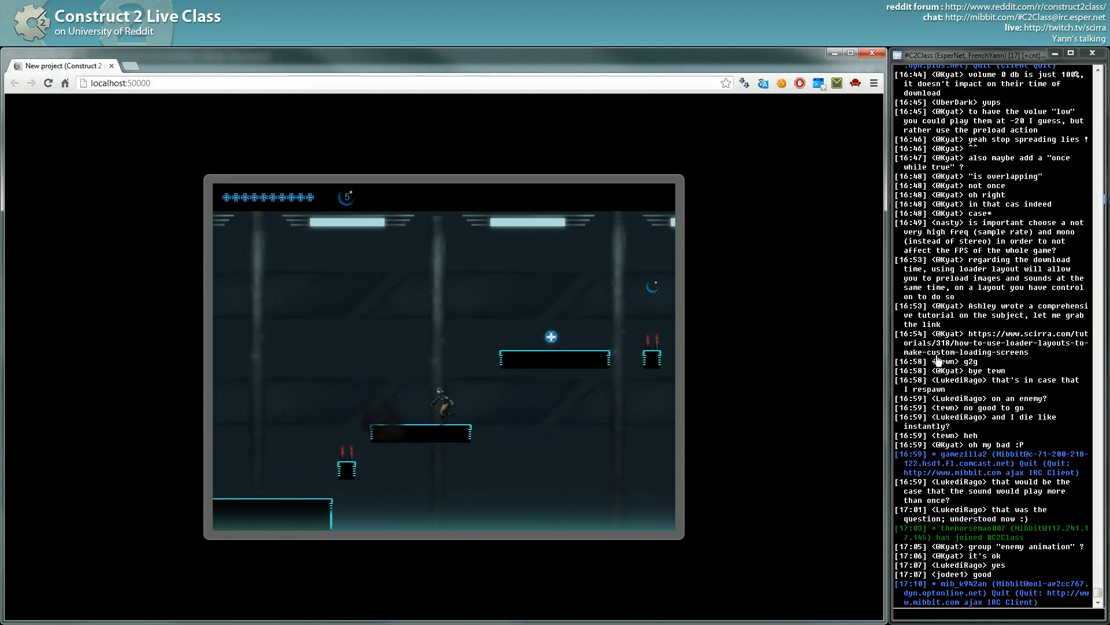
{"action": "key", "text": "alt+Tab"}
{"action": "key", "text": "alt+Tab"}
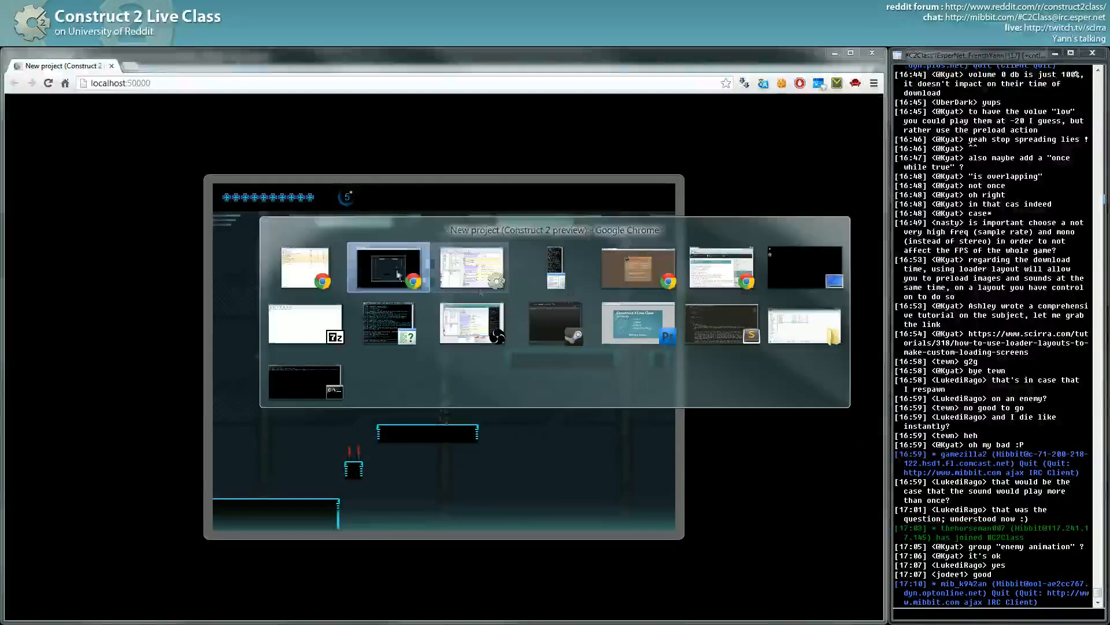
{"action": "scroll", "coordinate": [518, 269], "scroll_direction": "down", "scroll_amount": 8}
- Replace the jump sound event's condition with the player's Platform: Is jumping
{"action": "scroll", "coordinate": [518, 270], "scroll_direction": "down", "scroll_amount": 3}
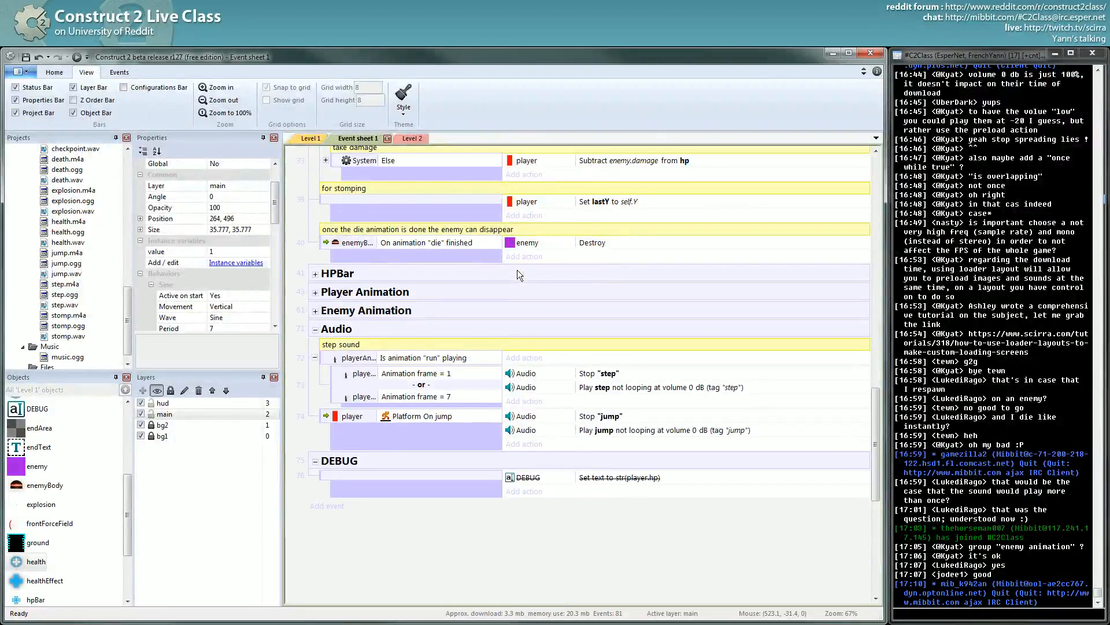
{"action": "left_click", "coordinate": [426, 414]}
{"action": "key", "text": "c"}
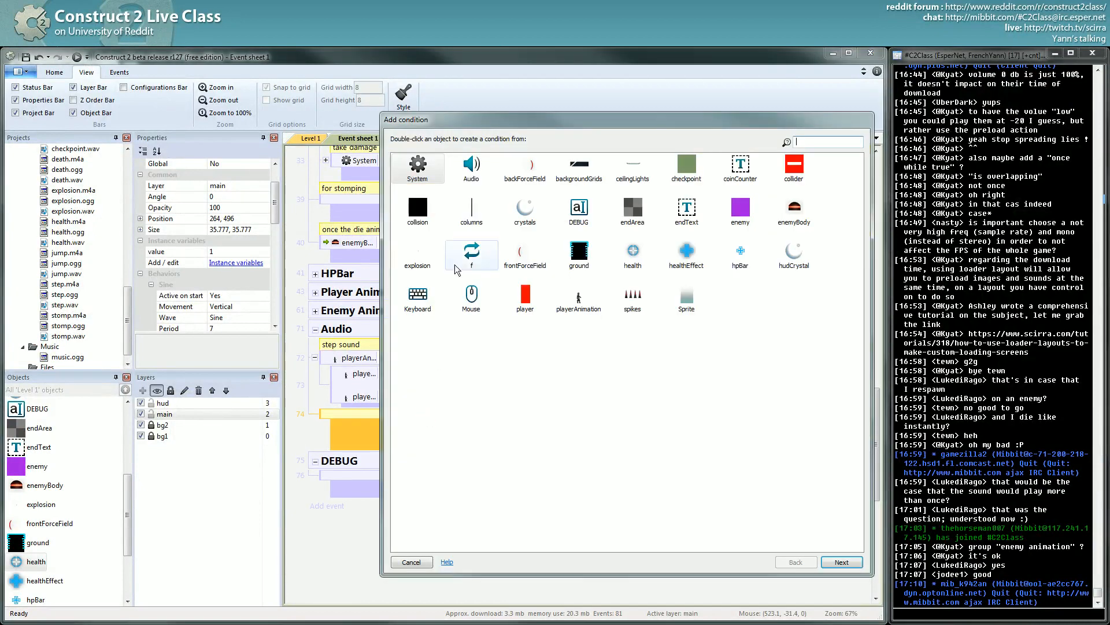
{"action": "left_click", "coordinate": [472, 170]}
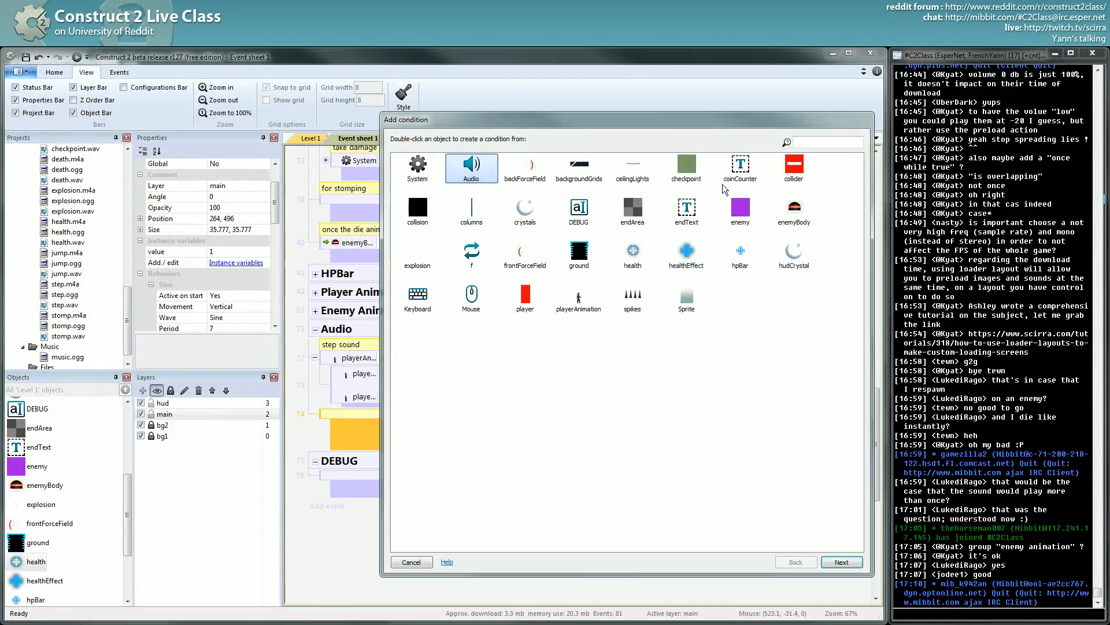
{"action": "double_click", "coordinate": [521, 292]}
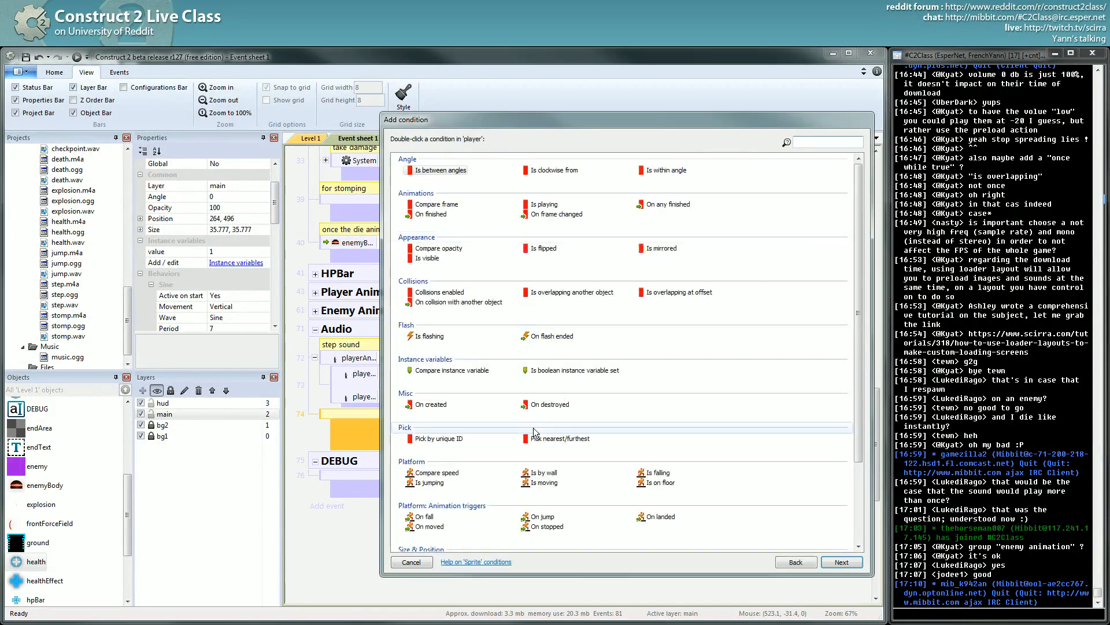
{"action": "double_click", "coordinate": [428, 483]}
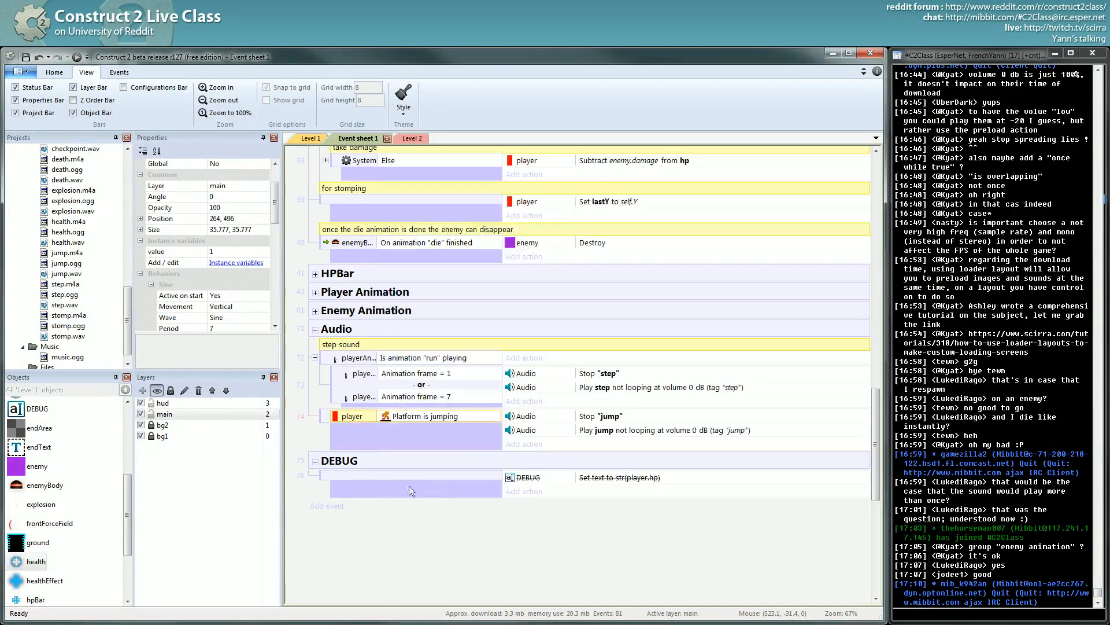
- Disable the Stop "jump" action and launch the preview again
{"action": "left_click", "coordinate": [585, 419]}
{"action": "right_click", "coordinate": [585, 424]}
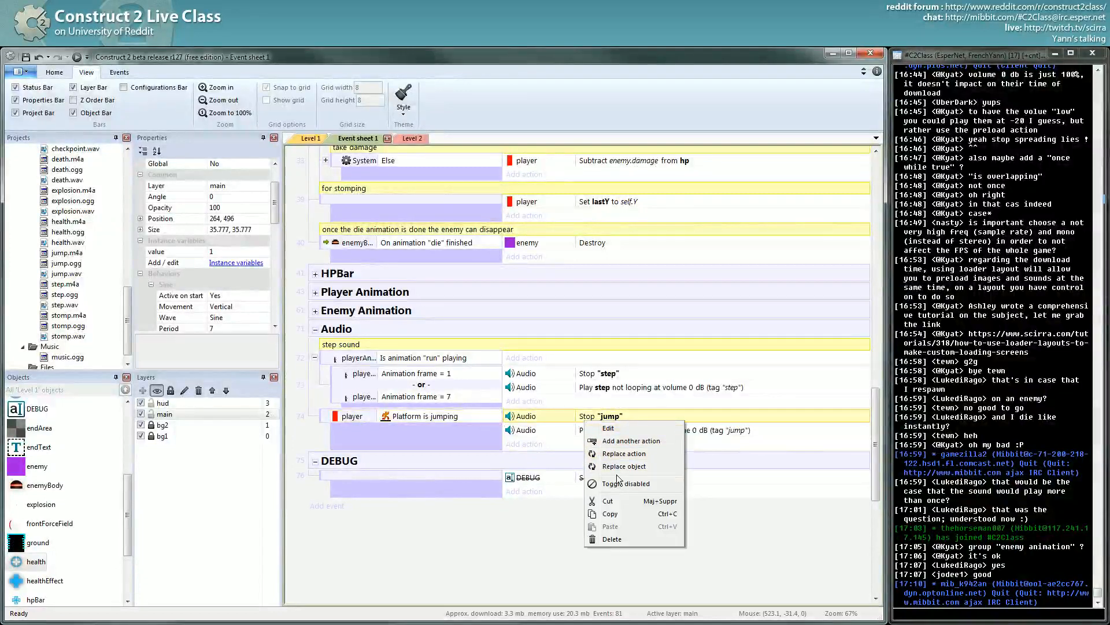
{"action": "left_click", "coordinate": [607, 486]}
{"action": "left_click", "coordinate": [588, 431]}
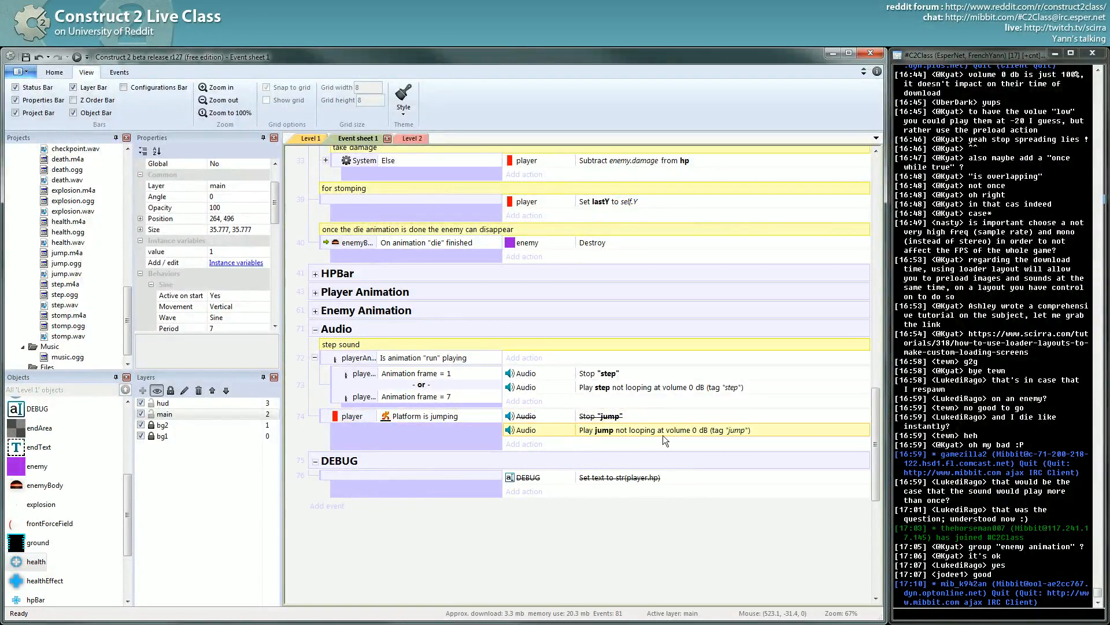
{"action": "left_click", "coordinate": [78, 57]}
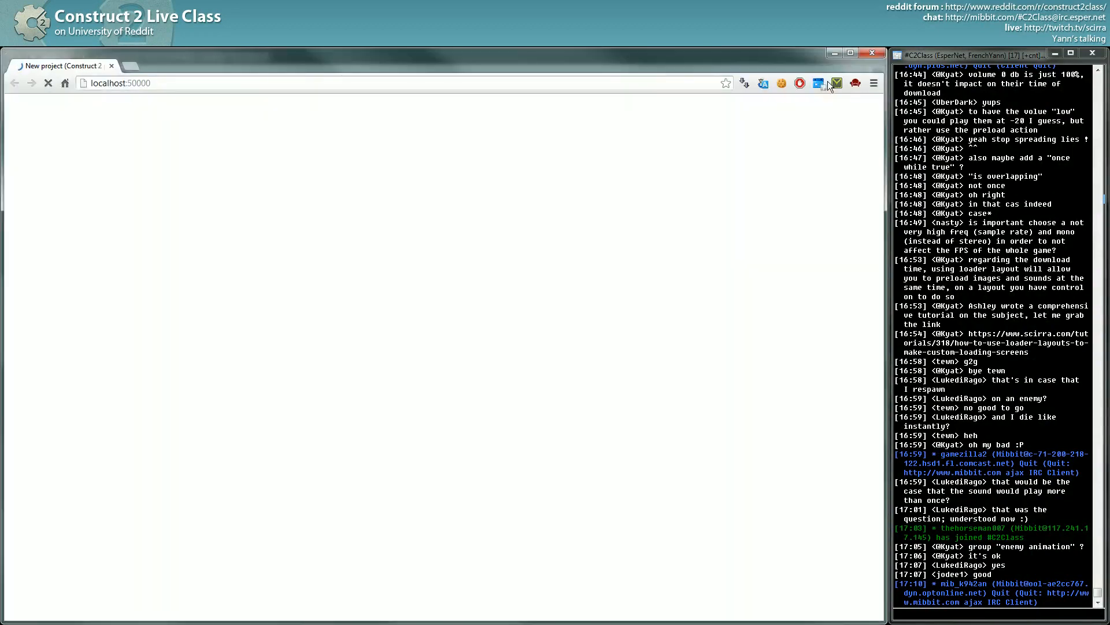
- Jump the player several times in the preview to test the jump sound, then return to the editor
{"action": "key", "text": "Up"}
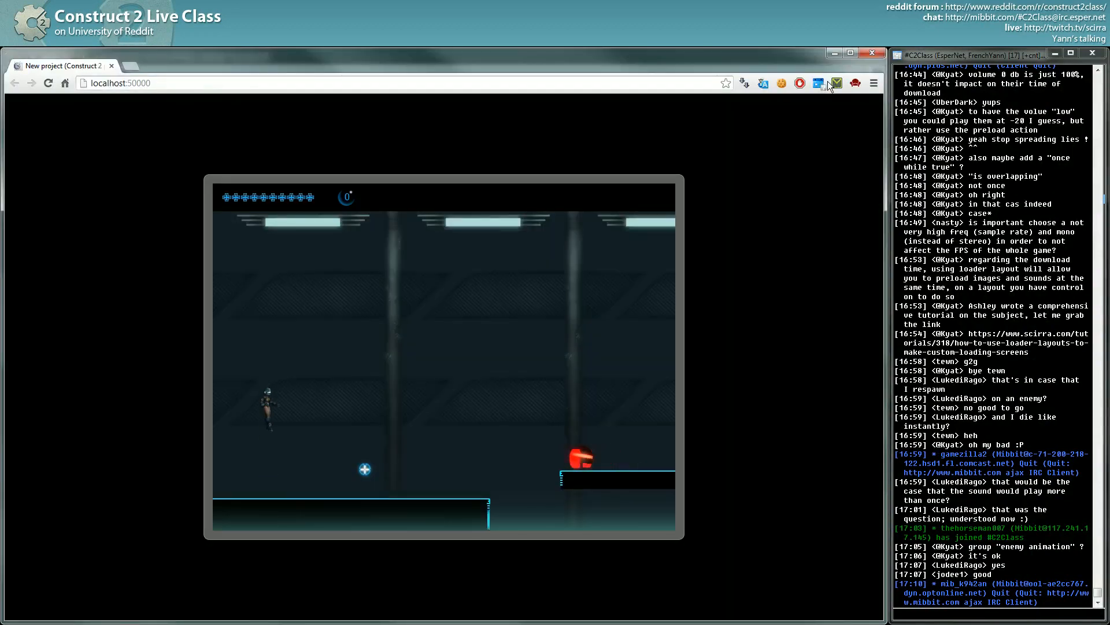
{"action": "key", "text": "Up"}
{"action": "key", "text": "Up"}
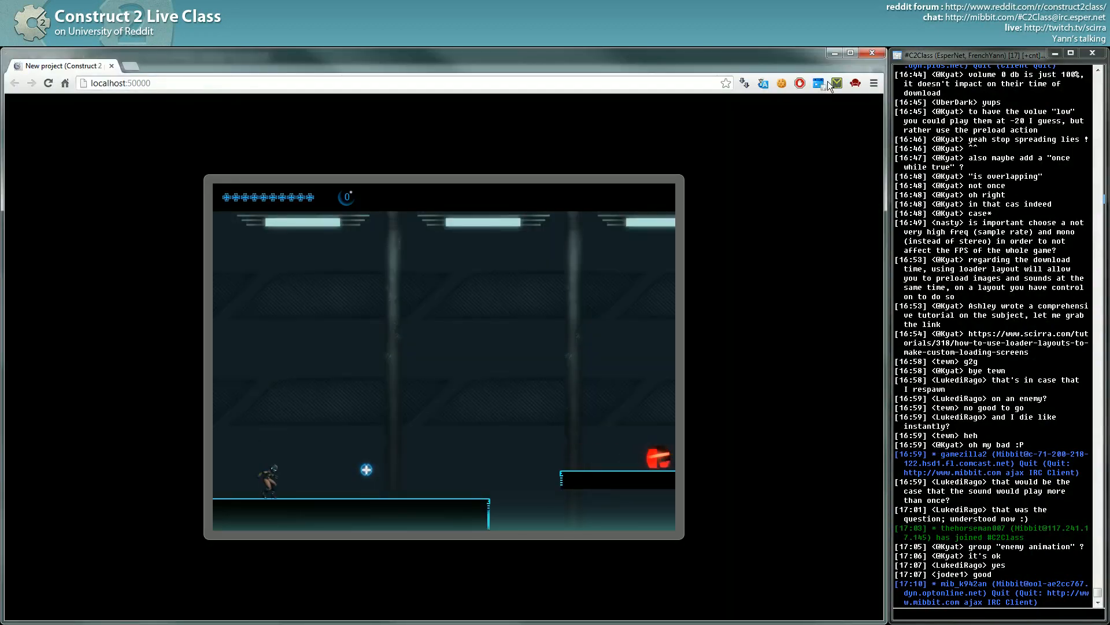
{"action": "key", "text": "Up"}
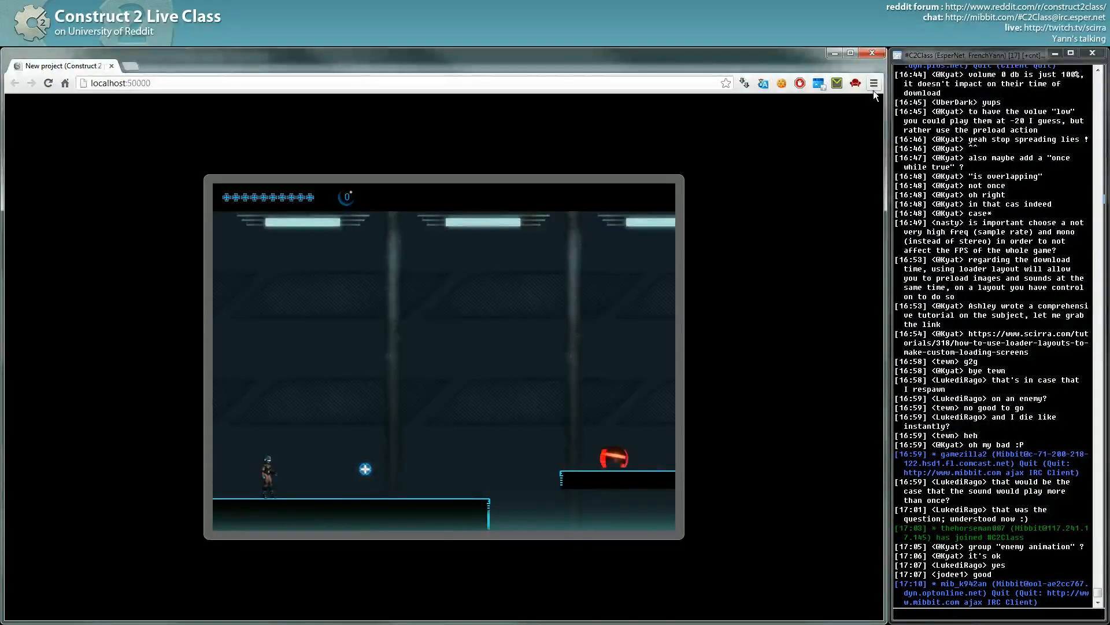
{"action": "key", "text": "Up"}
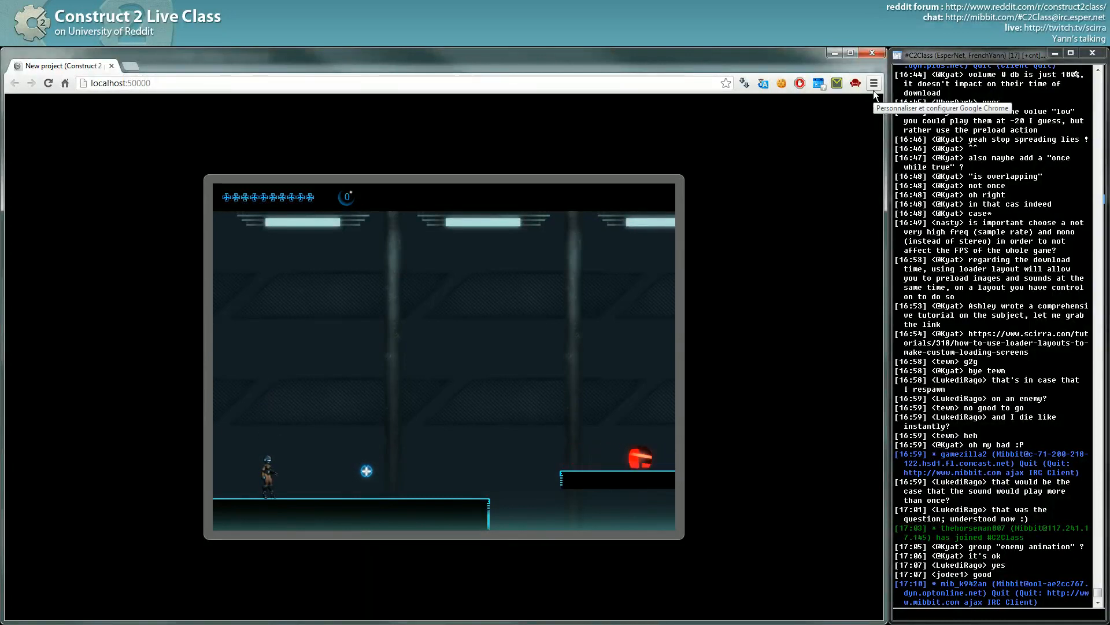
{"action": "key", "text": "Up"}
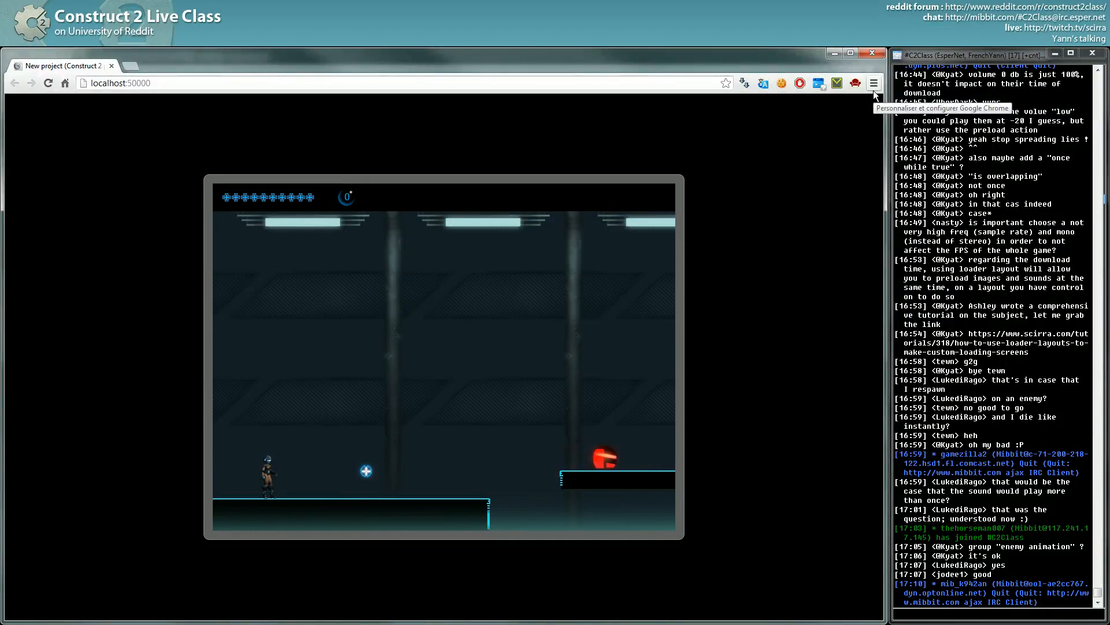
{"action": "key", "text": "Up"}
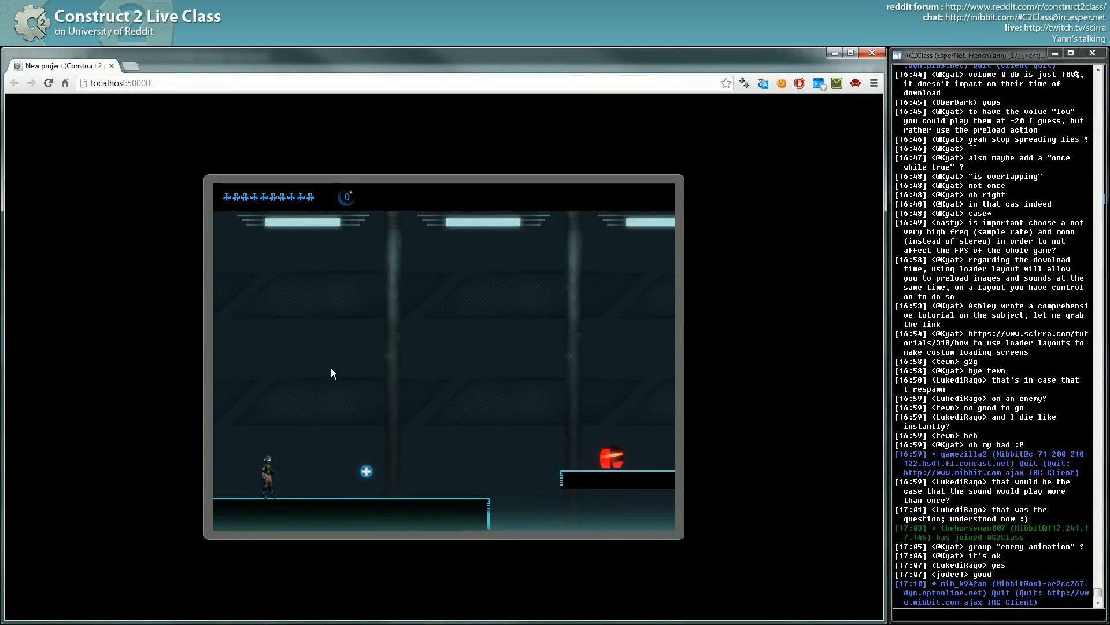
{"action": "key", "text": "alt+Tab"}
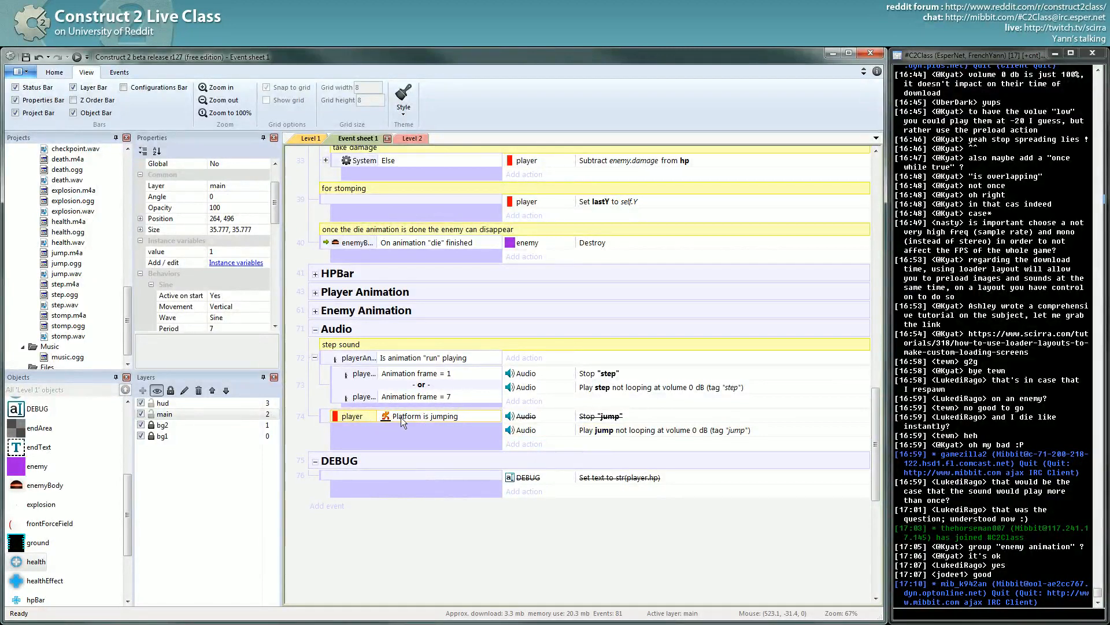
- Add a System Trigger once condition to the player's jumping event and launch the preview
{"action": "key", "text": "c"}
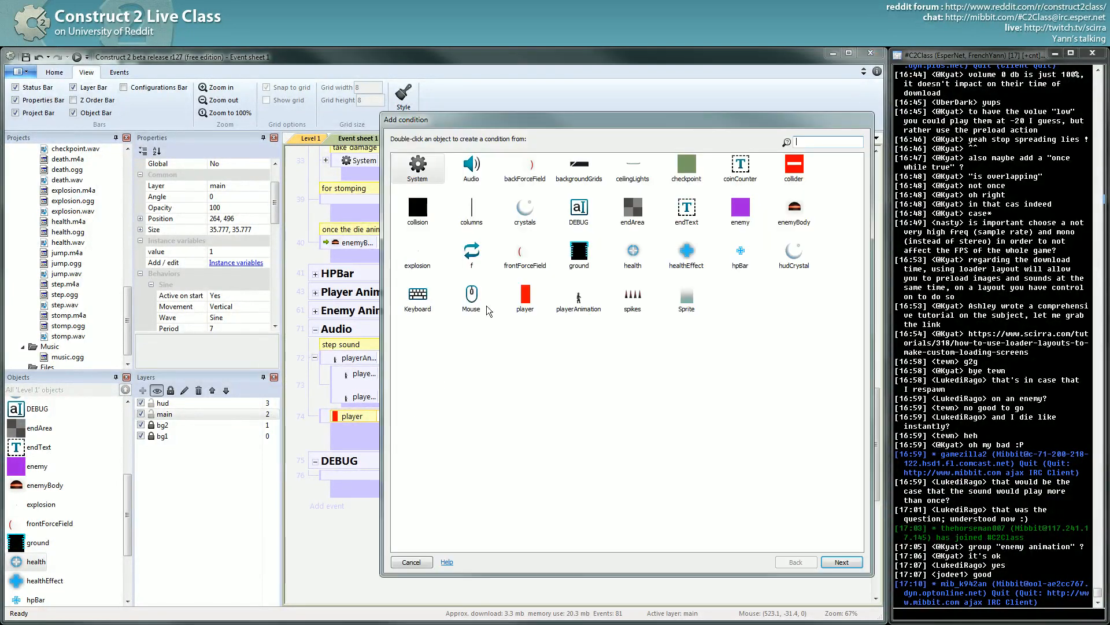
{"action": "double_click", "coordinate": [520, 300]}
{"action": "left_click", "coordinate": [543, 518]}
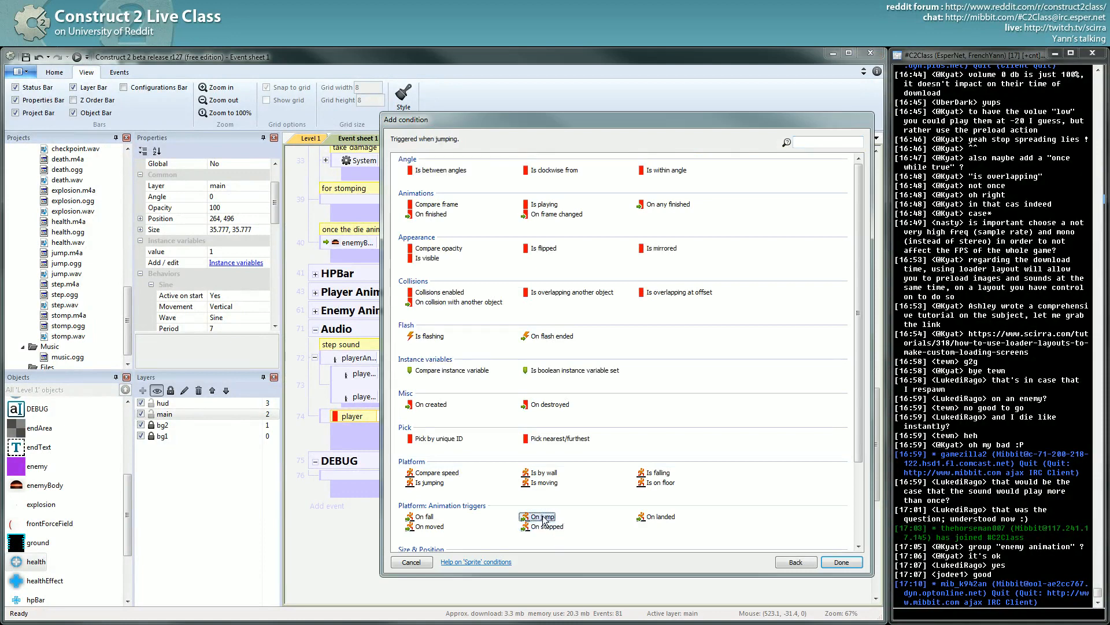
{"action": "left_click", "coordinate": [412, 562]}
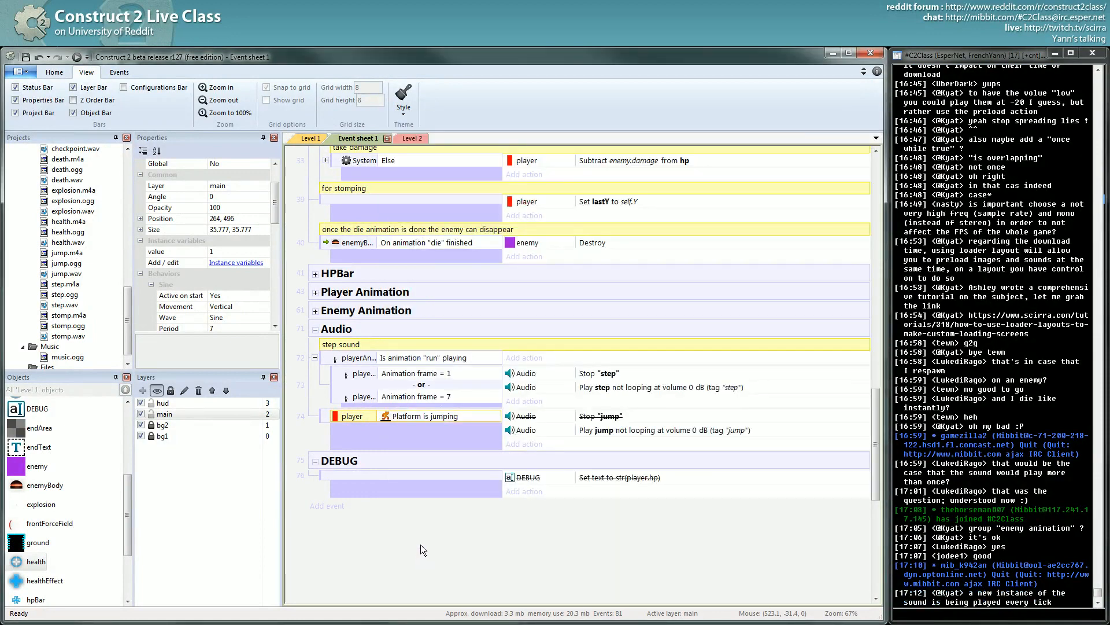
{"action": "double_click", "coordinate": [422, 401]}
{"action": "double_click", "coordinate": [435, 183]}
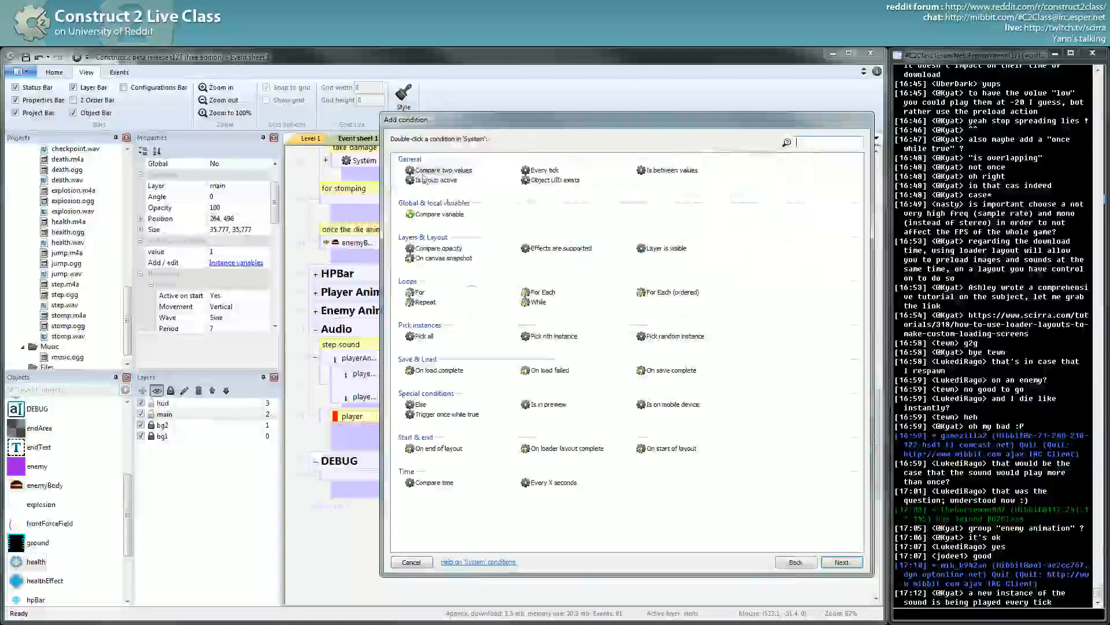
{"action": "double_click", "coordinate": [437, 413]}
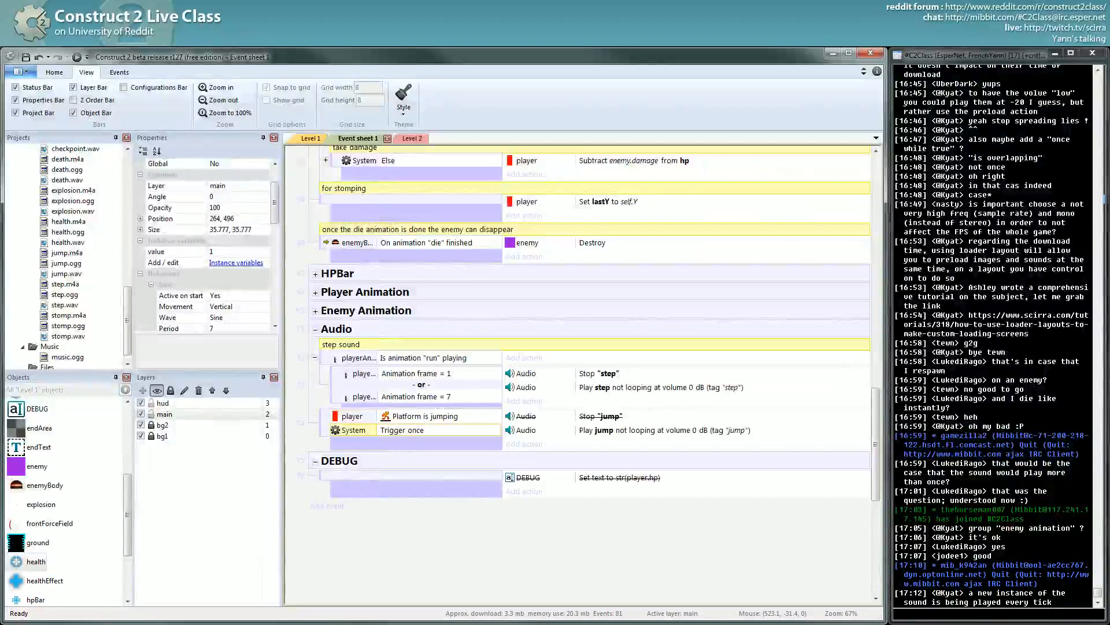
{"action": "left_click", "coordinate": [79, 56]}
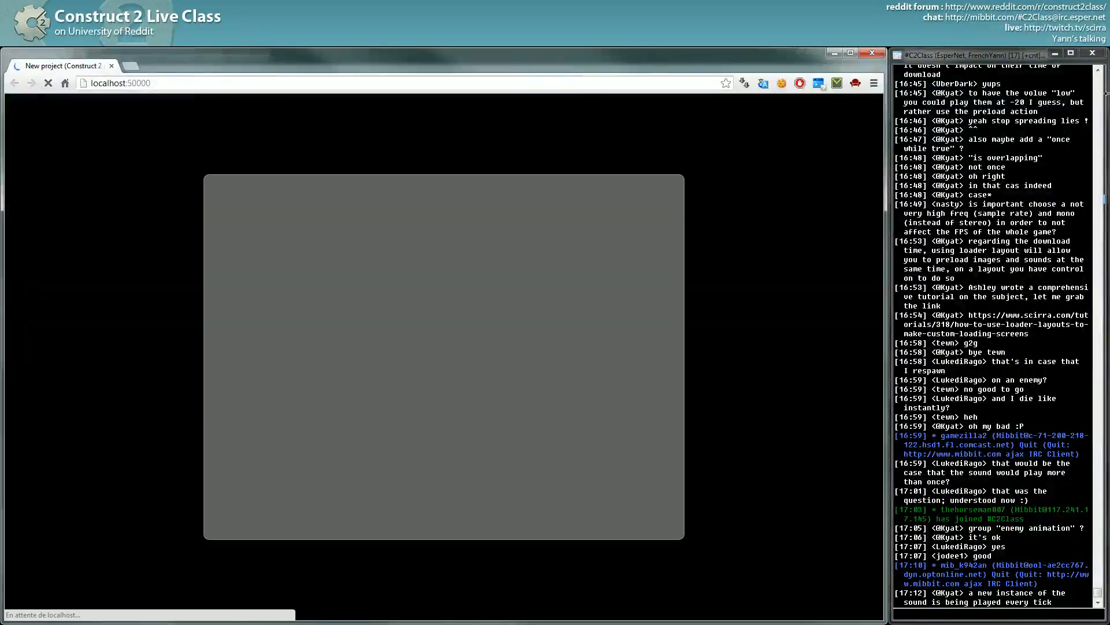
- Make the player jump three times in the Chrome preview, then close the preview
{"action": "key", "text": "Up"}
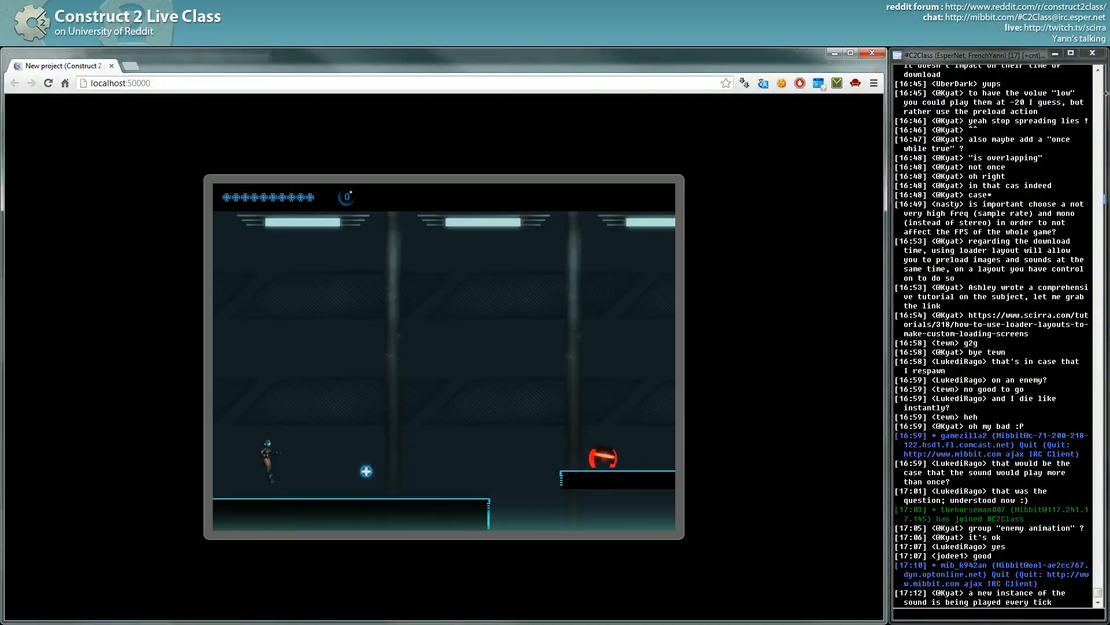
{"action": "key", "text": "Up"}
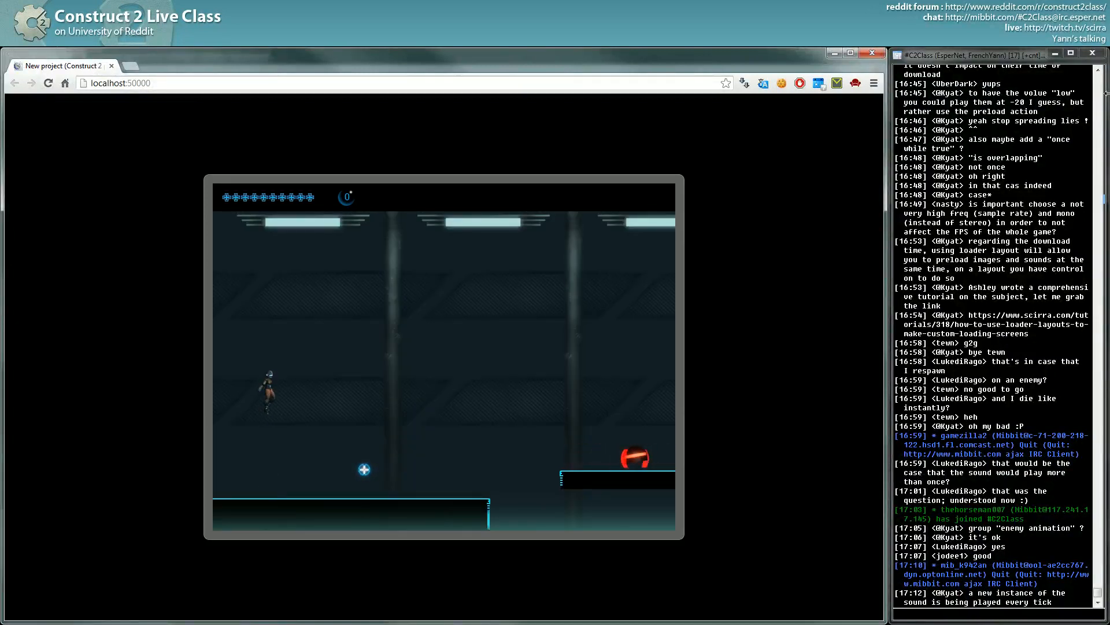
{"action": "key", "text": "Up"}
{"action": "left_click", "coordinate": [872, 53]}
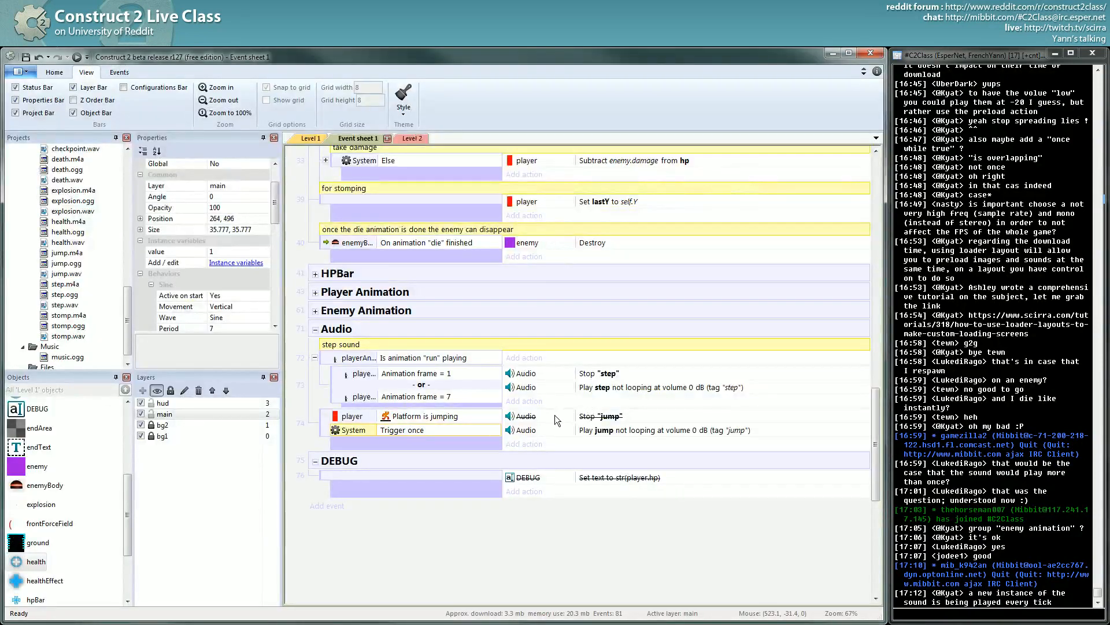
- Re-enable the Stop "jump" action and delete the Trigger once condition
{"action": "right_click", "coordinate": [595, 417]}
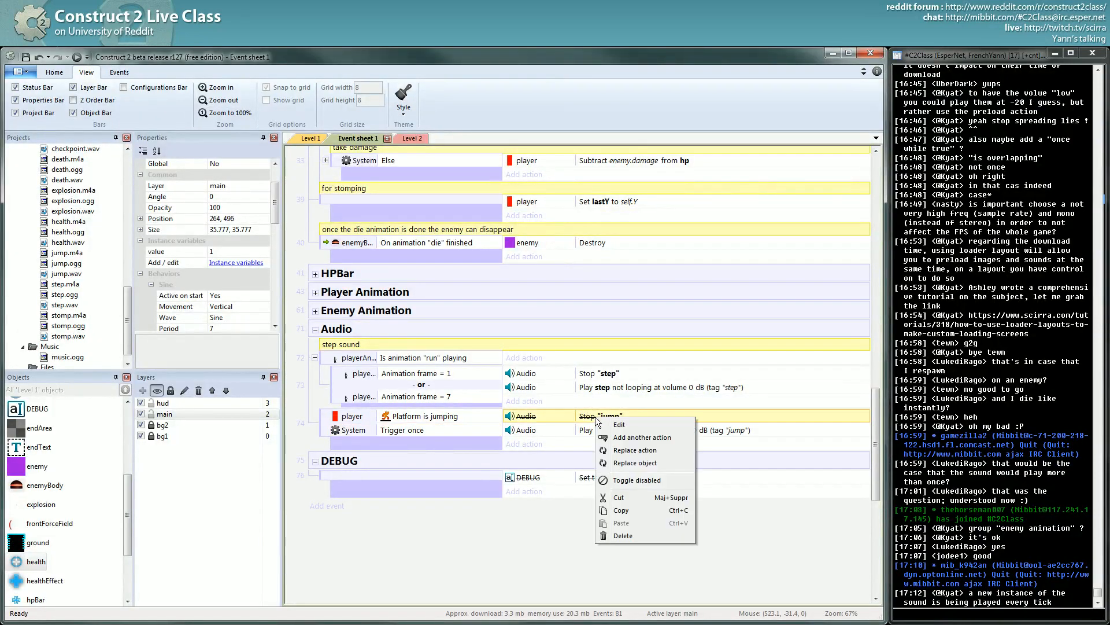
{"action": "left_click", "coordinate": [623, 480]}
{"action": "left_click", "coordinate": [396, 432]}
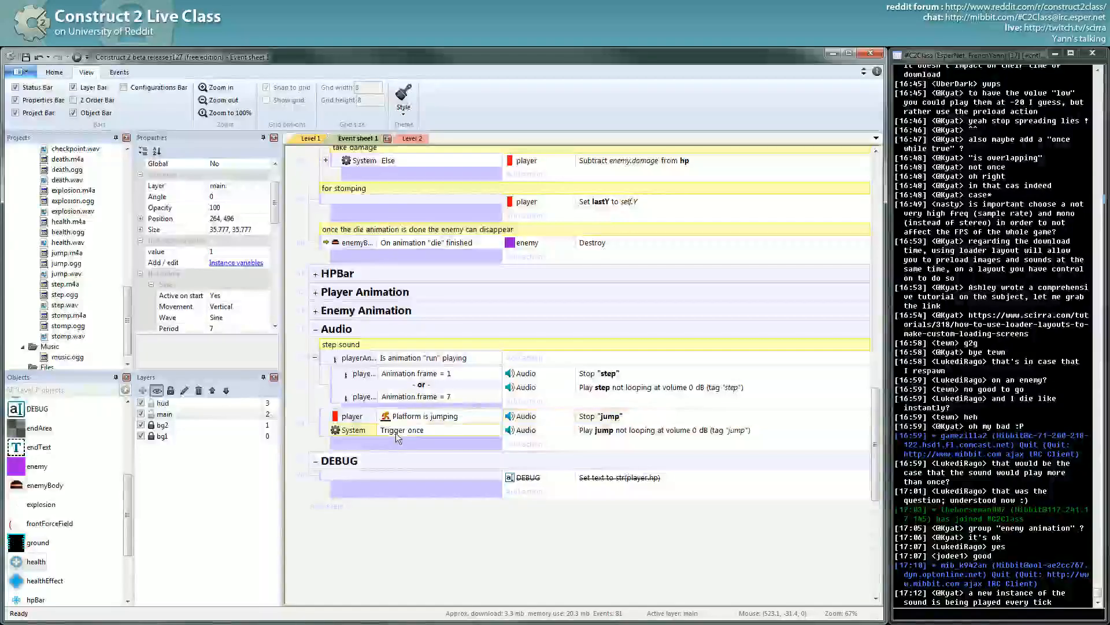
{"action": "key", "text": "Delete"}
- Add the player's On jump condition and delete the Platform is jumping condition
{"action": "key", "text": "c"}
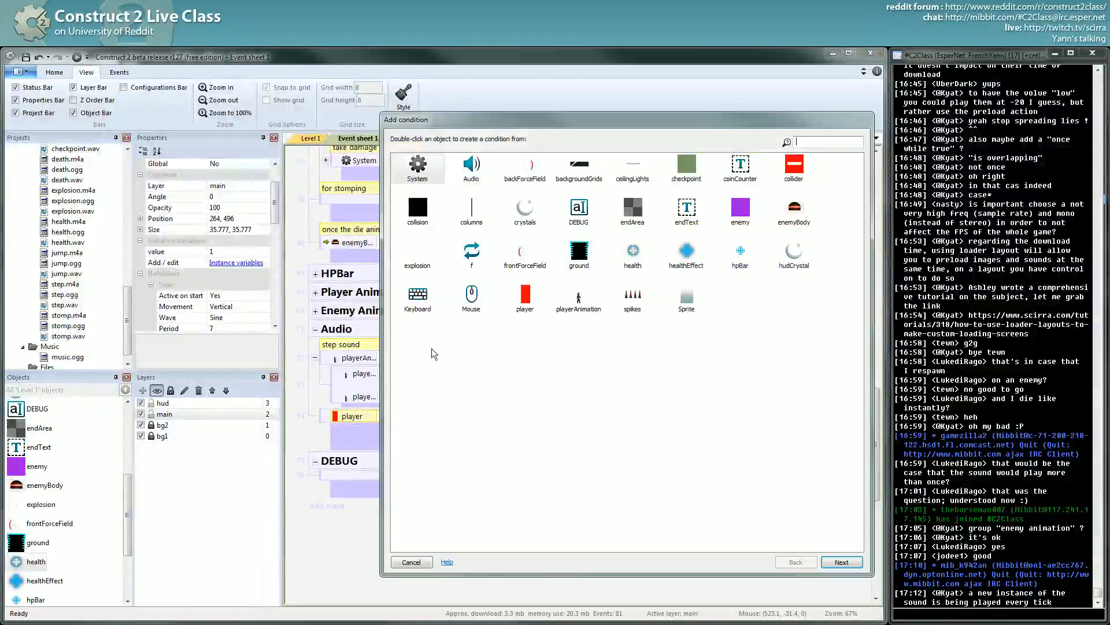
{"action": "double_click", "coordinate": [532, 316]}
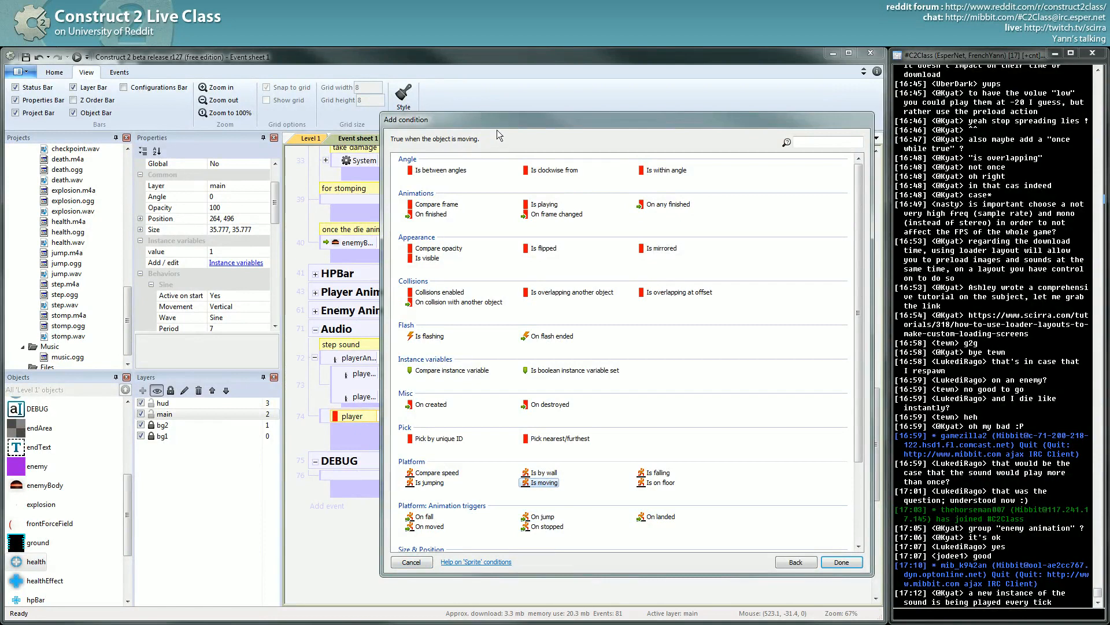
{"action": "left_click_drag", "start_coordinate": [512, 122], "coordinate": [458, 132]}
{"action": "double_click", "coordinate": [487, 527]}
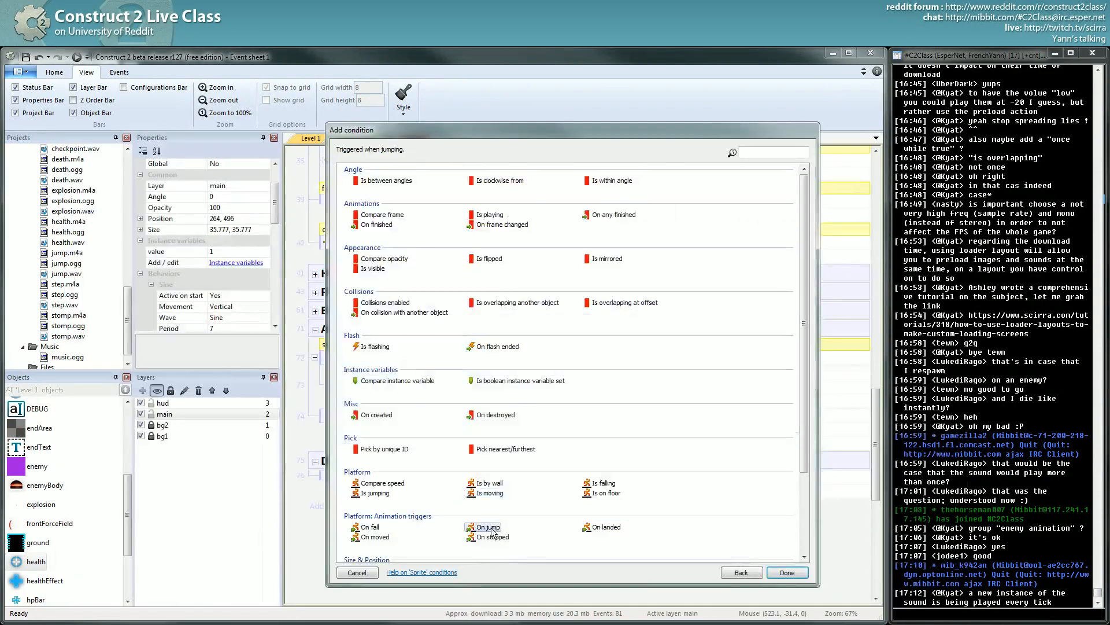
{"action": "left_click", "coordinate": [411, 431]}
{"action": "key", "text": "Delete"}
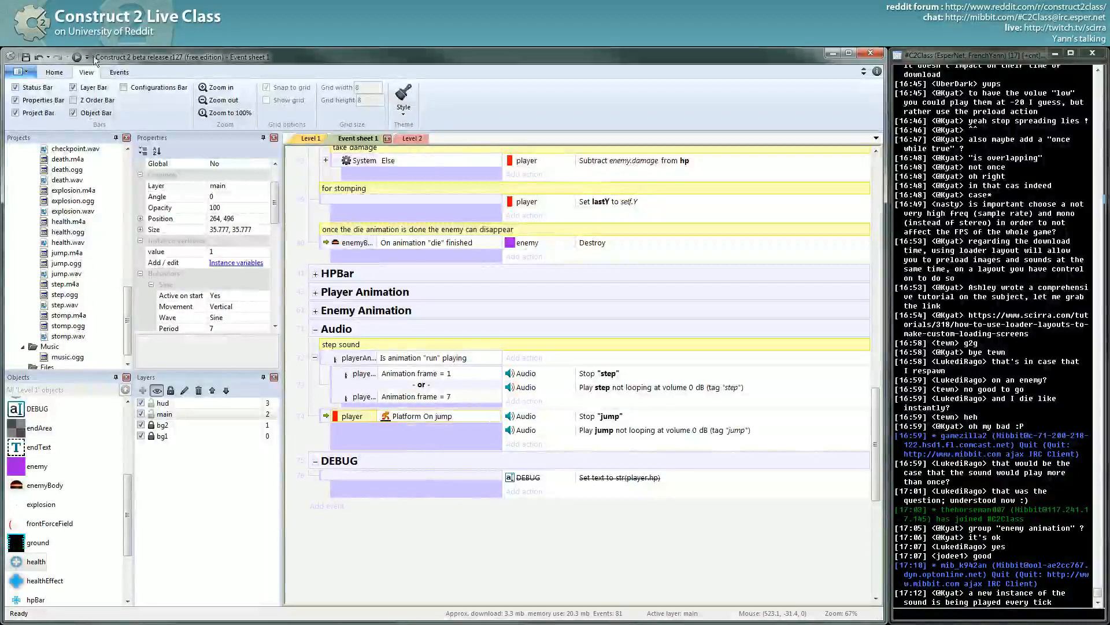
- Save the project, then show the Level 1 layout with nothing selected
{"action": "left_click", "coordinate": [26, 58]}
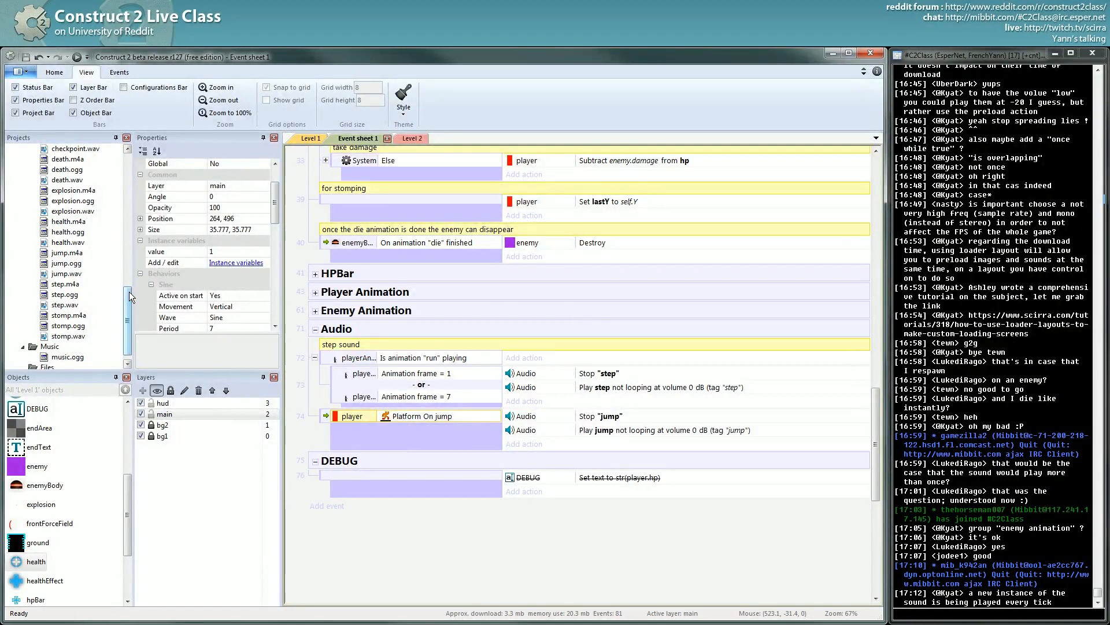
{"action": "left_click_drag", "start_coordinate": [130, 292], "coordinate": [130, 280]}
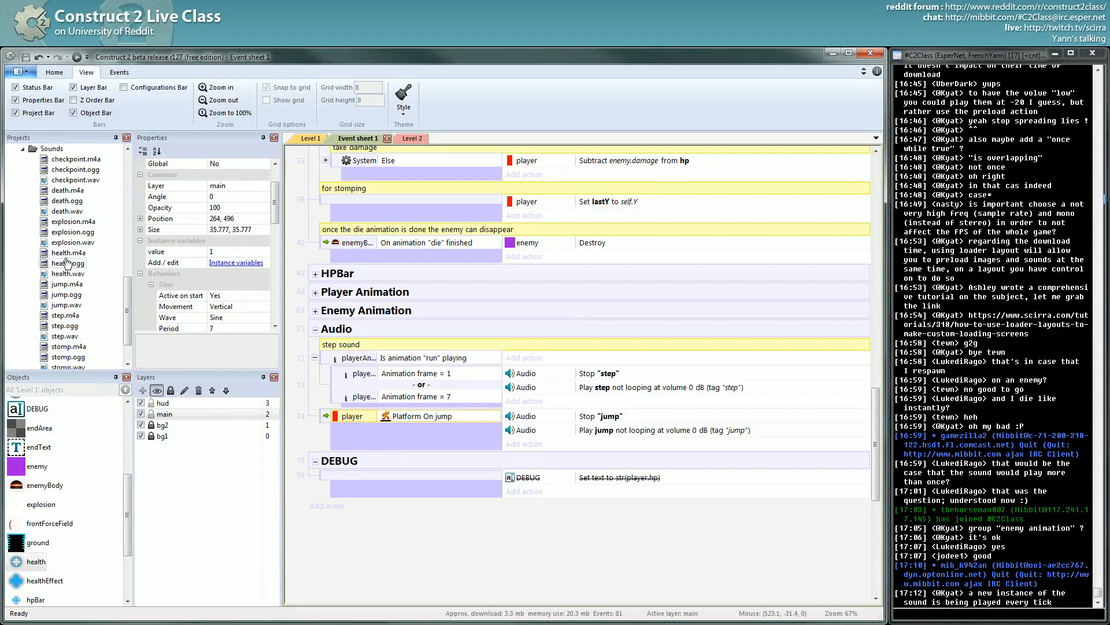
{"action": "scroll", "coordinate": [67, 263], "scroll_direction": "down", "scroll_amount": 2}
{"action": "scroll", "coordinate": [331, 277], "scroll_direction": "down", "scroll_amount": 1}
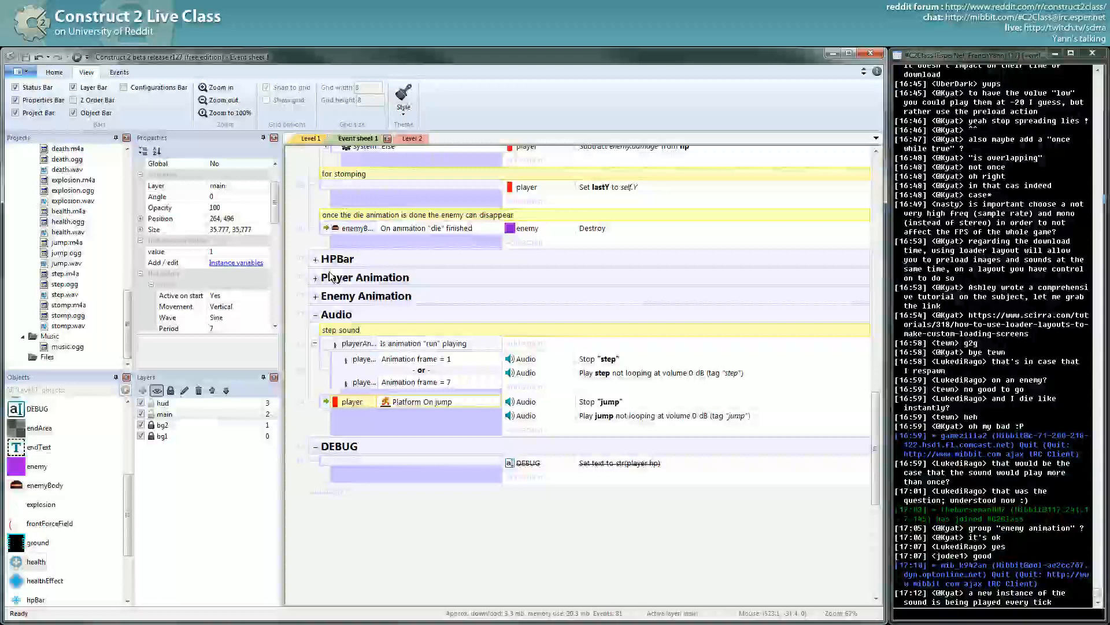
{"action": "left_click", "coordinate": [310, 138]}
{"action": "left_click", "coordinate": [723, 350]}
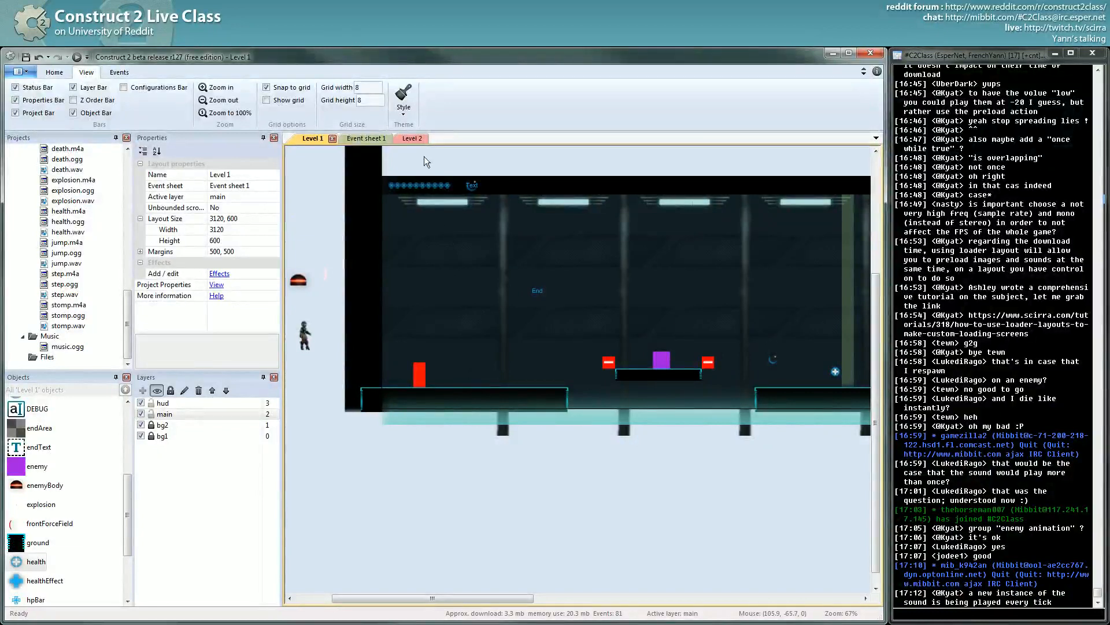
{"action": "left_click", "coordinate": [380, 137]}
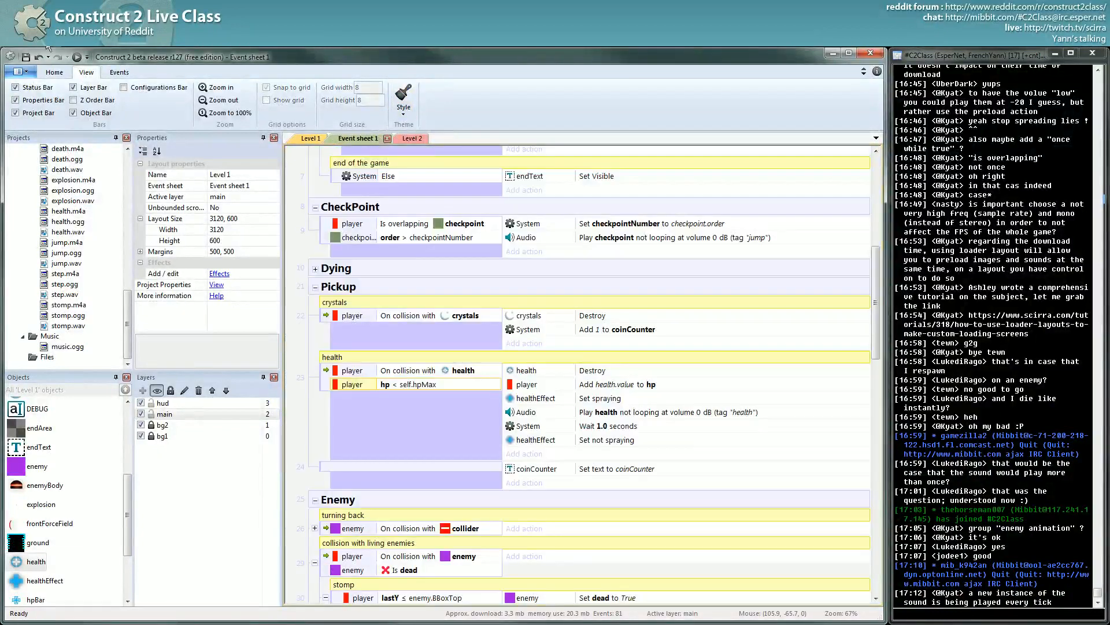
{"action": "left_click", "coordinate": [26, 58]}
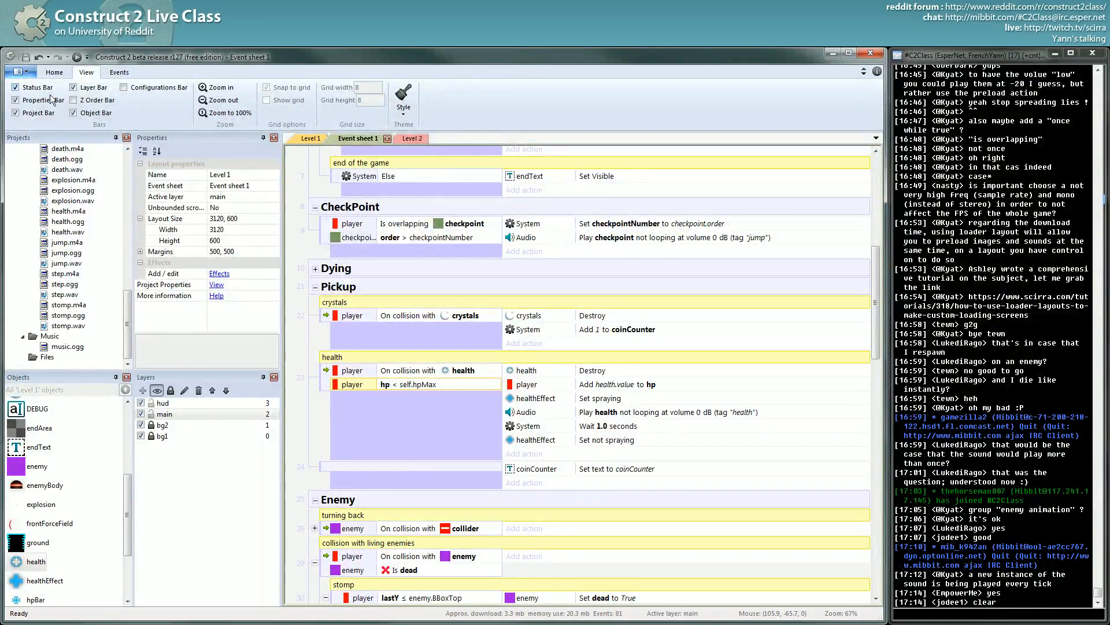
{"action": "left_click", "coordinate": [26, 72]}
{"action": "left_click", "coordinate": [26, 72]}
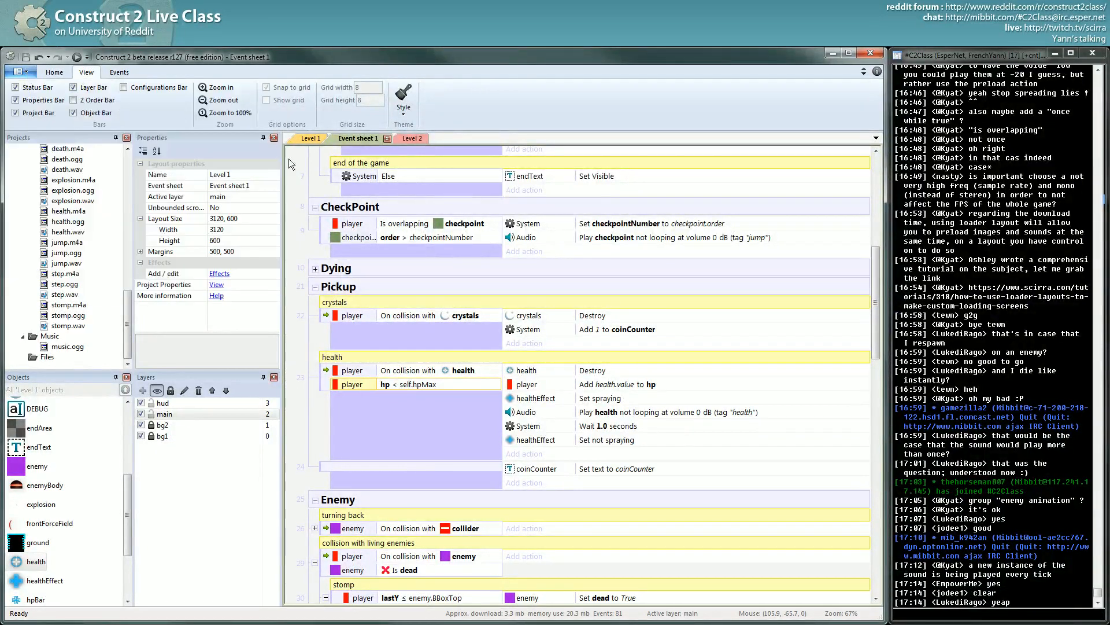
{"action": "left_click", "coordinate": [307, 139]}
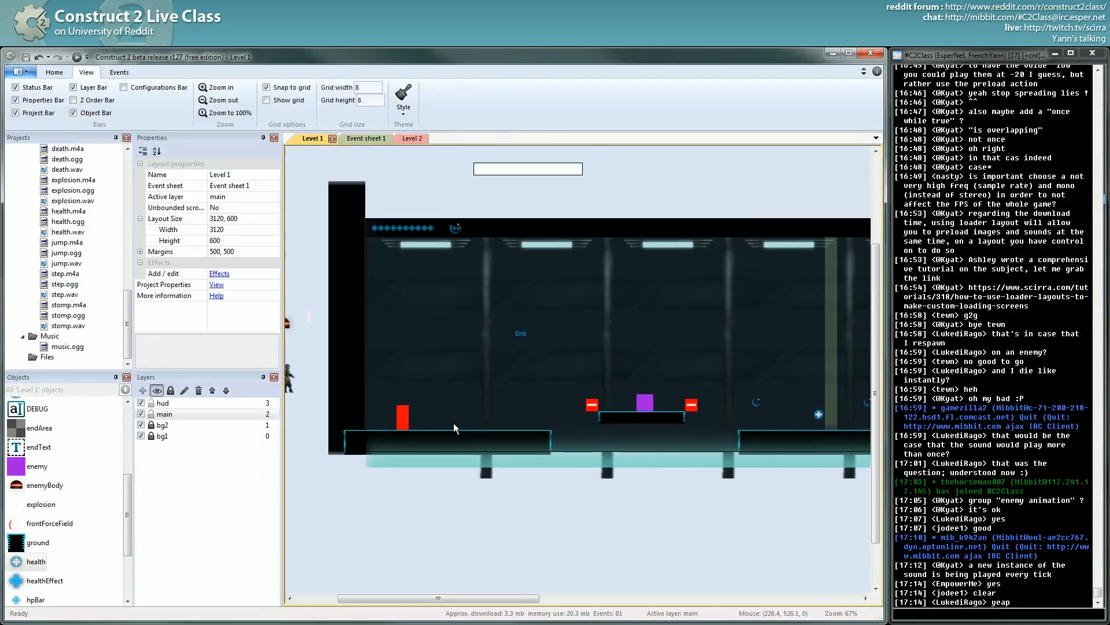
- Zoom out and pan across the Level 1 layout, then open the File menu
{"action": "scroll", "coordinate": [526, 404], "scroll_direction": "down", "scroll_amount": 3, "text": "ctrl"}
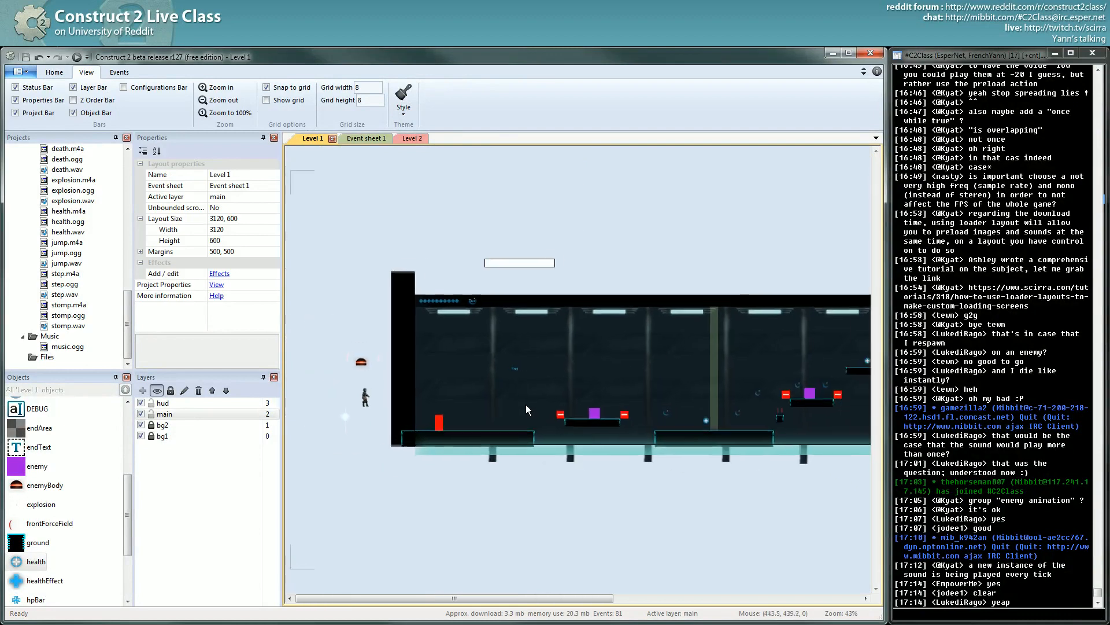
{"action": "scroll", "coordinate": [528, 416], "scroll_direction": "down", "scroll_amount": 2, "text": "ctrl"}
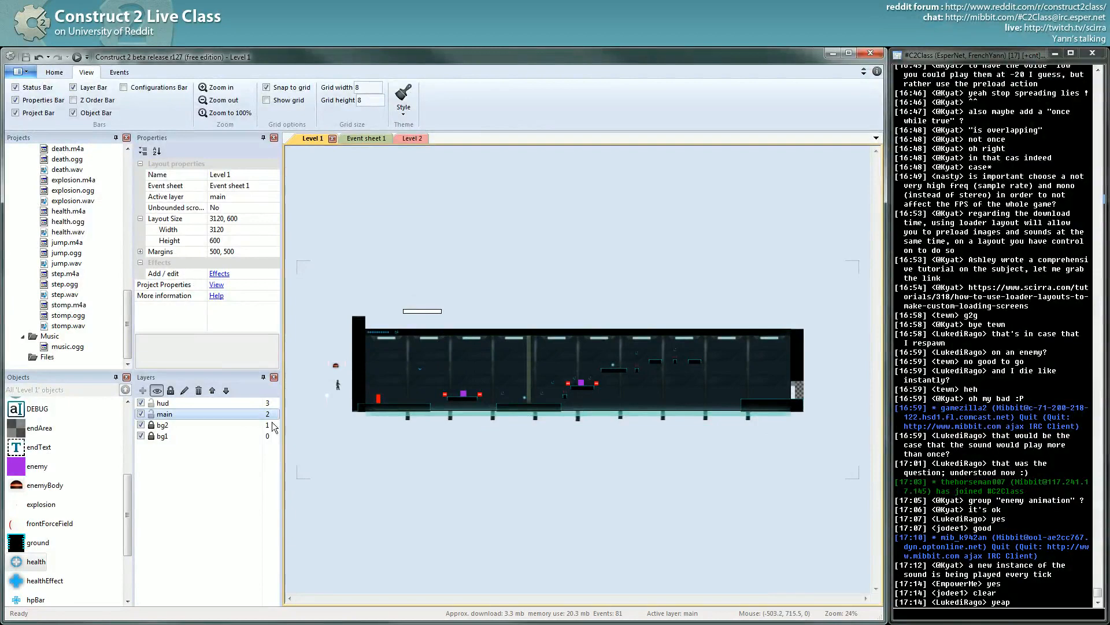
{"action": "scroll", "coordinate": [639, 342], "scroll_direction": "up", "scroll_amount": 1, "text": "ctrl"}
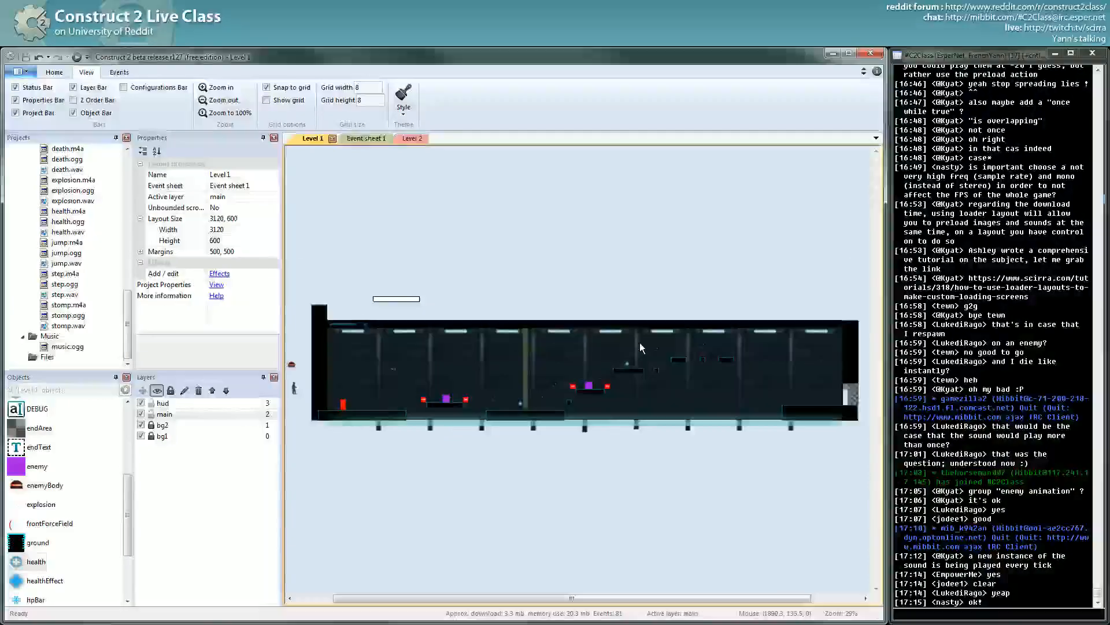
{"action": "middle_click_drag", "start_coordinate": [619, 345], "coordinate": [652, 352]}
{"action": "left_click", "coordinate": [20, 71]}
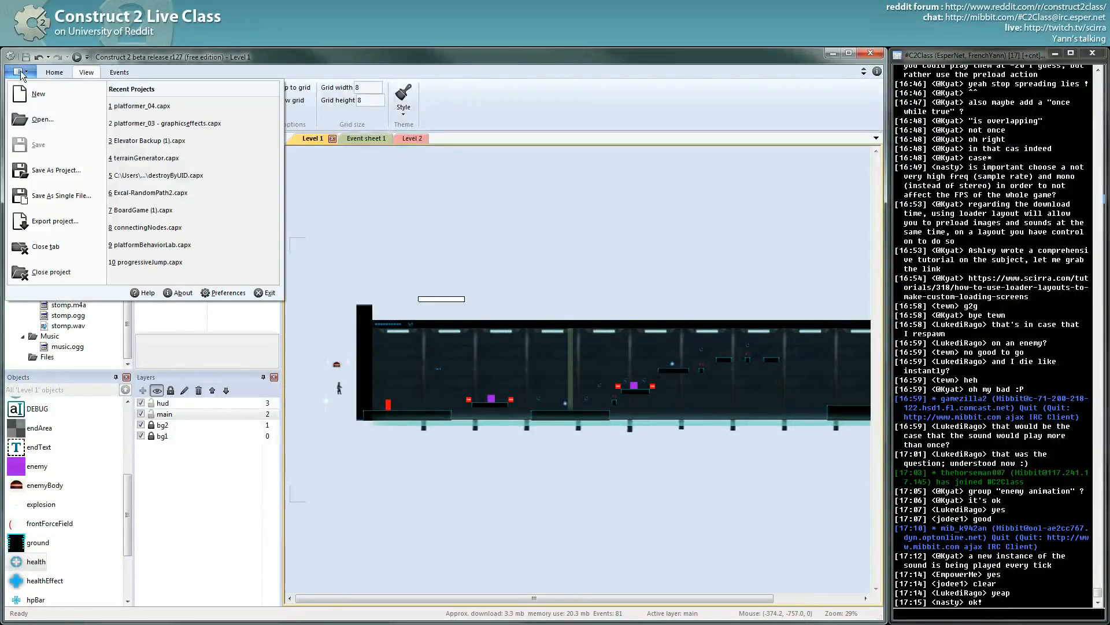
- Choose Export project... to show the 'Choose a platform to export to' dialog
{"action": "left_click", "coordinate": [61, 222]}
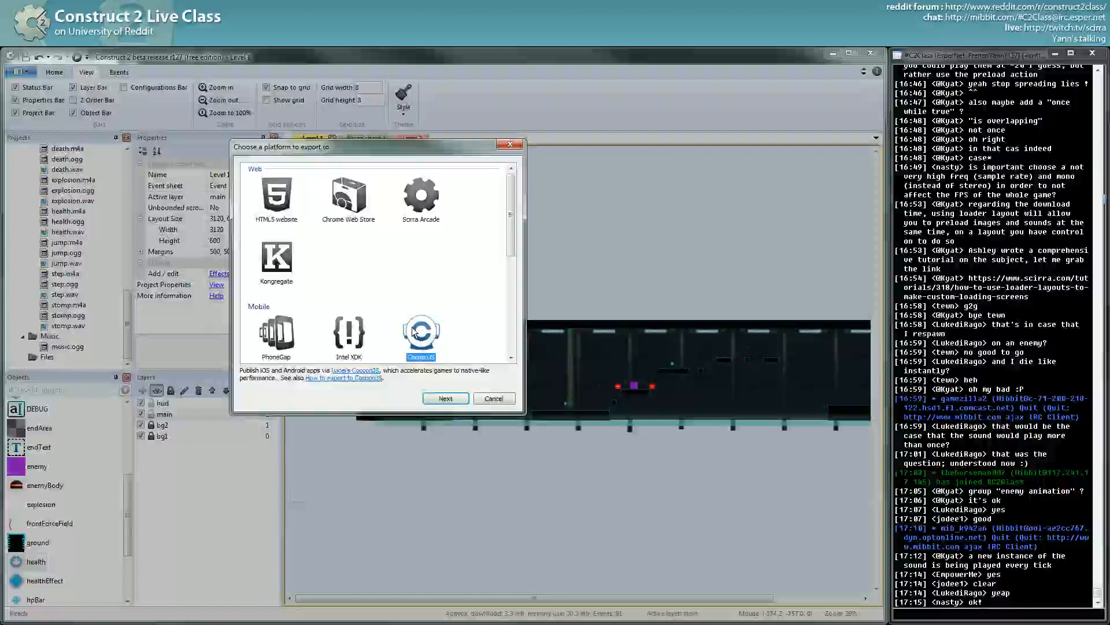
- Try the Chrome Web Store export option and return to the platform chooser
{"action": "left_click", "coordinate": [358, 203]}
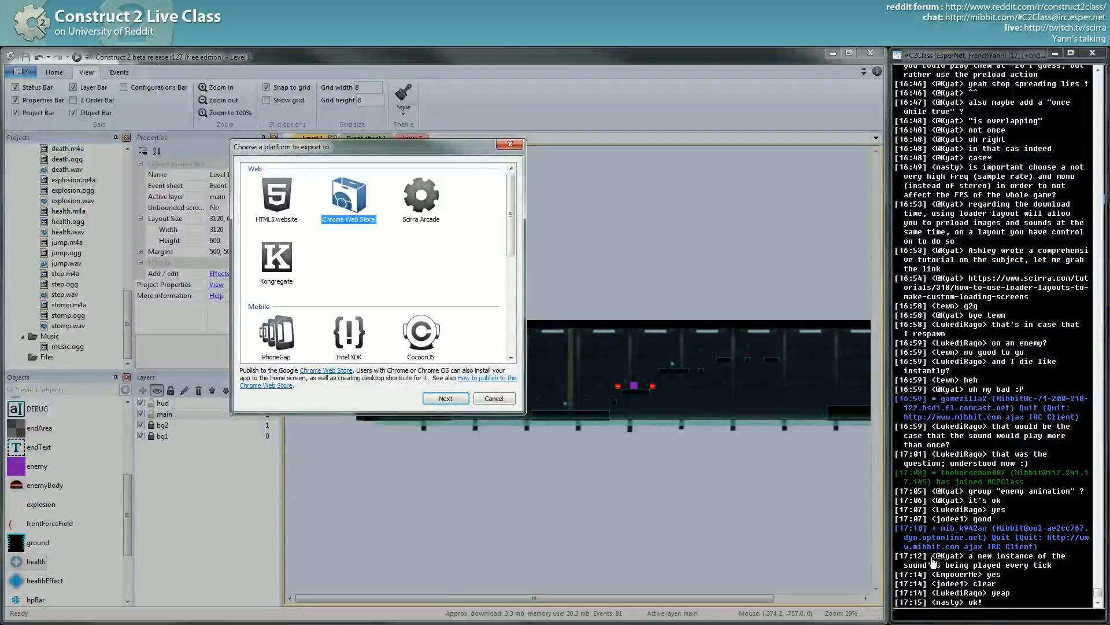
{"action": "left_click_drag", "start_coordinate": [929, 558], "coordinate": [1054, 566]}
{"action": "left_click_drag", "start_coordinate": [930, 556], "coordinate": [937, 556]}
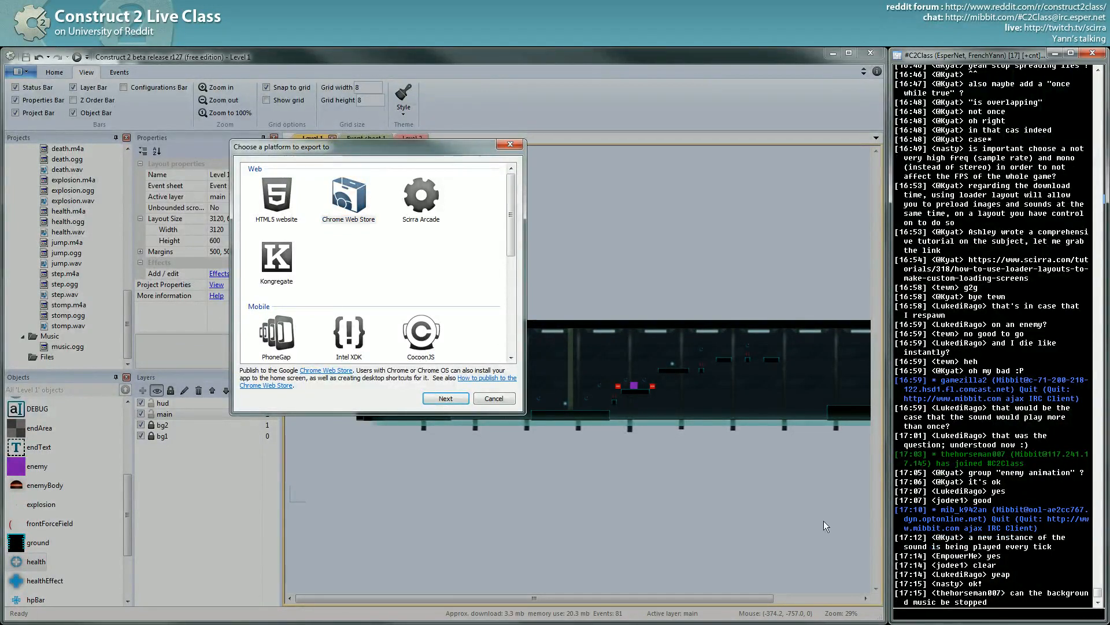
{"action": "left_click", "coordinate": [335, 207]}
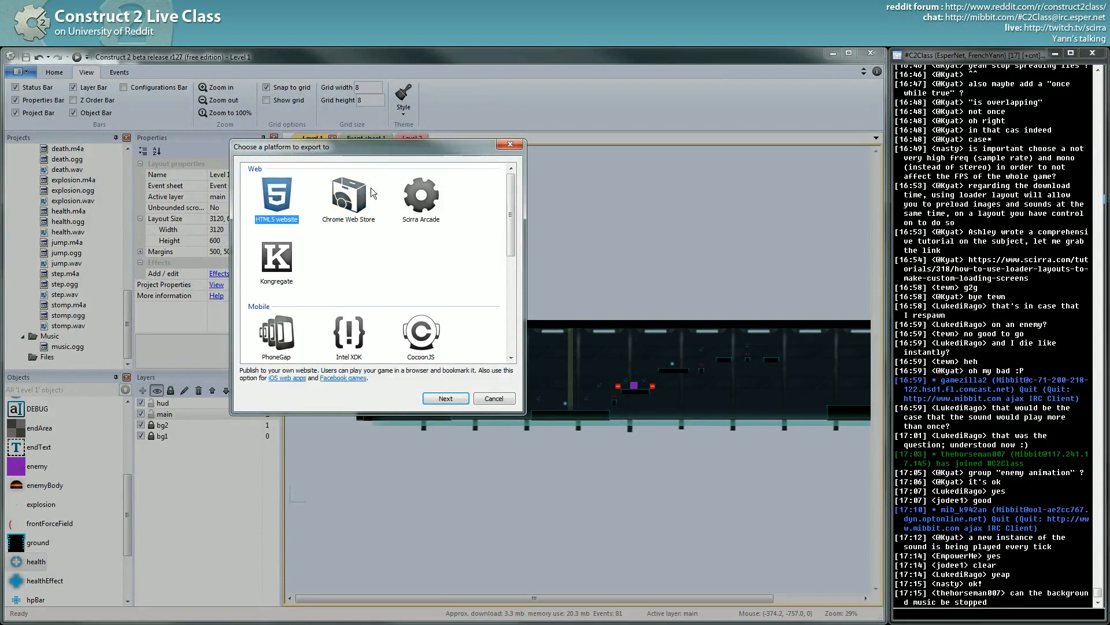
- Compare Scirra Arcade with HTML5 website, cancel, then Alt+Tab to the preview and back
{"action": "left_click", "coordinate": [420, 196]}
{"action": "left_click", "coordinate": [275, 199]}
{"action": "left_click", "coordinate": [420, 195]}
{"action": "left_click", "coordinate": [286, 193]}
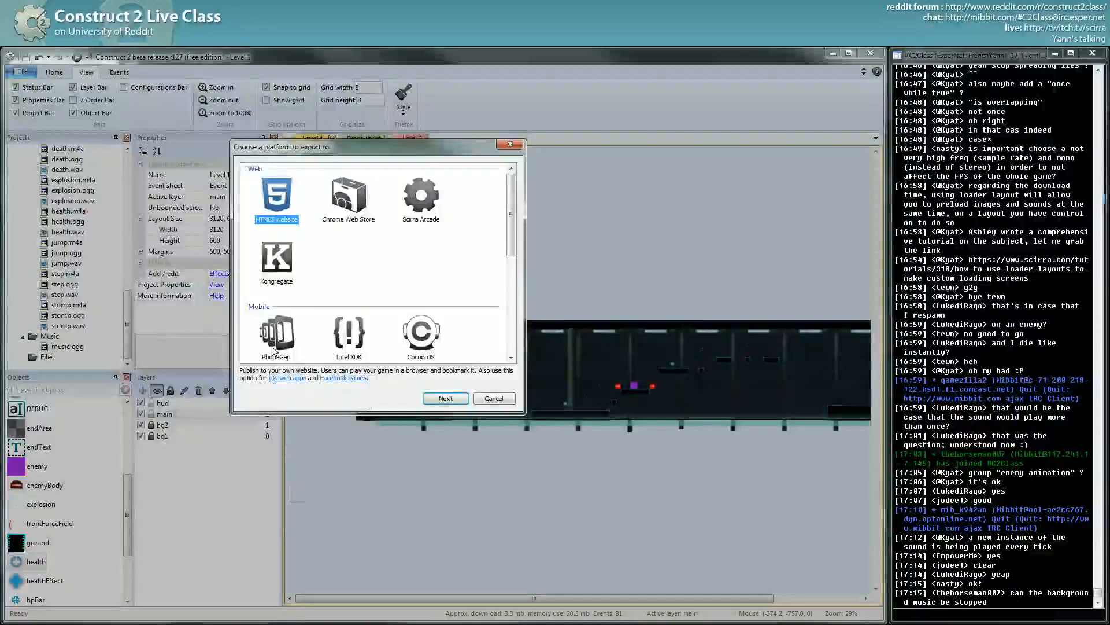
{"action": "left_click", "coordinate": [489, 399]}
{"action": "key", "text": "alt+Tab"}
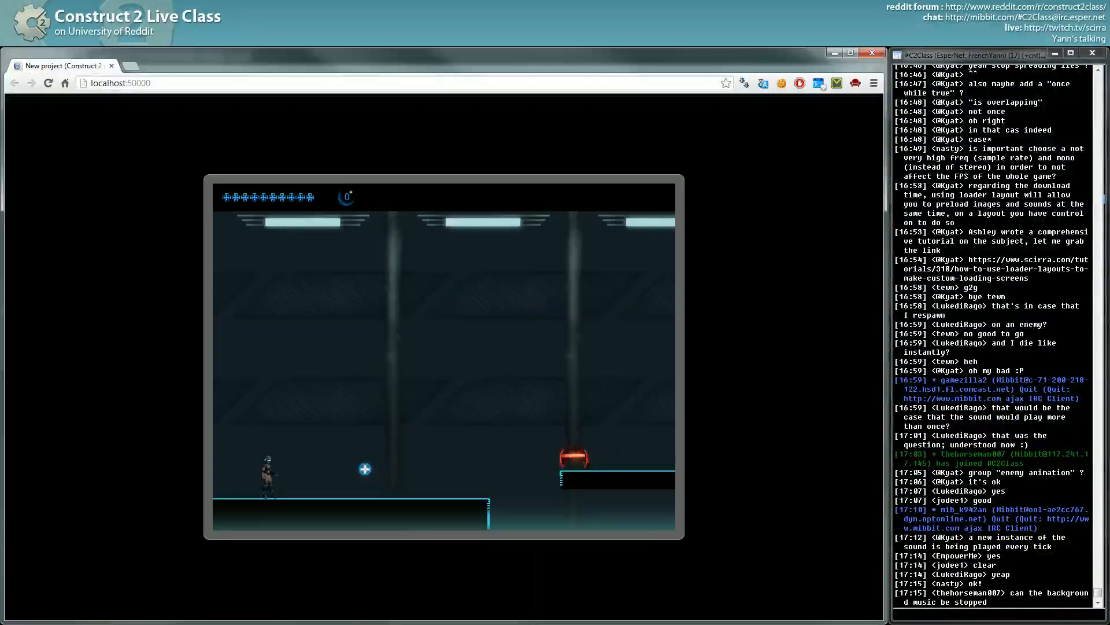
{"action": "key", "text": "alt+Tab"}
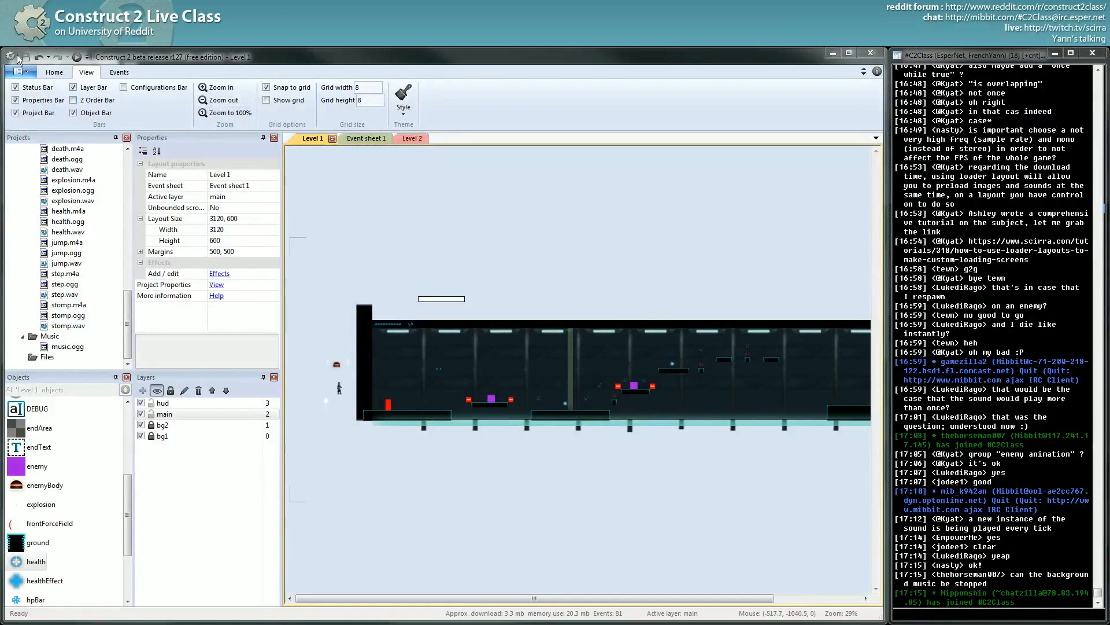
{"action": "left_click", "coordinate": [18, 72]}
{"action": "left_click", "coordinate": [45, 224]}
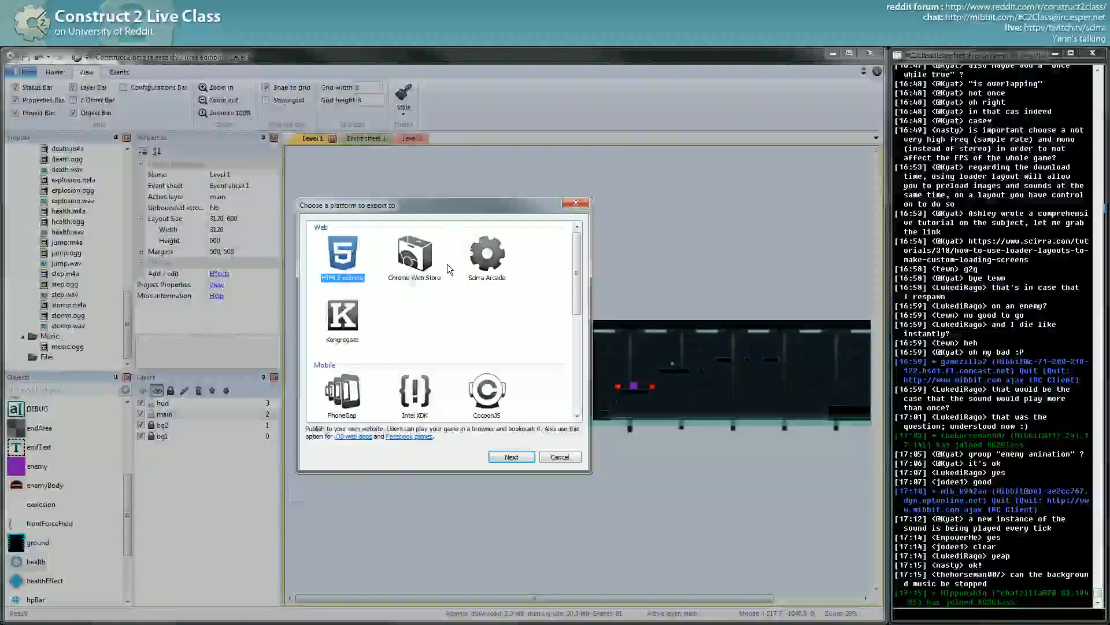
{"action": "double_click", "coordinate": [345, 276]}
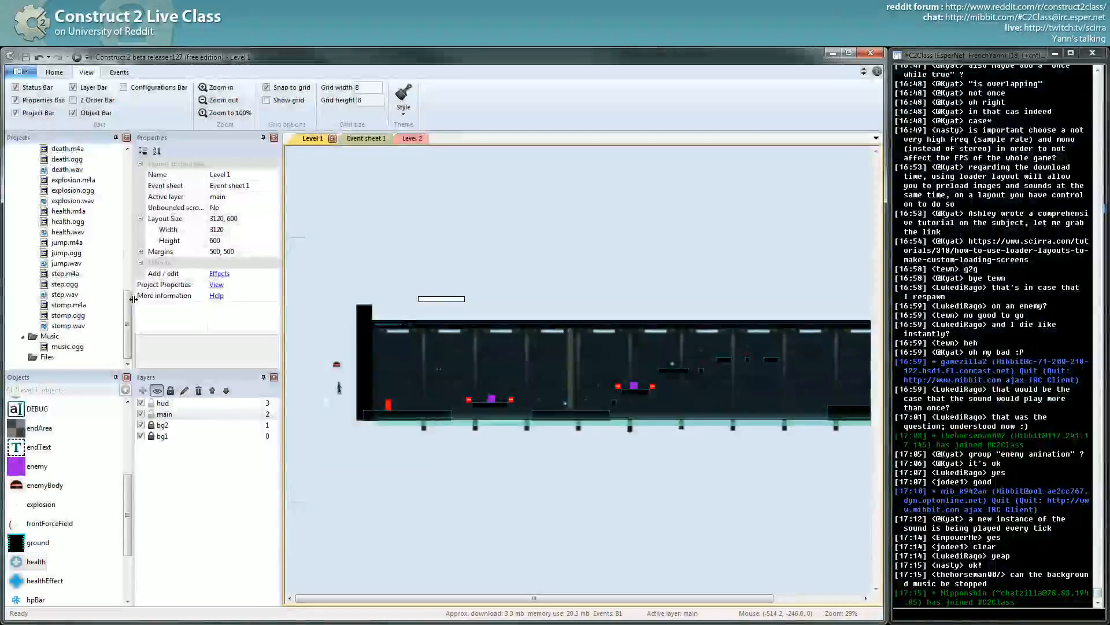
- Rename the New project root in the Projects bar to 'Neon Reload'
{"action": "left_click_drag", "start_coordinate": [128, 295], "coordinate": [132, 164]}
{"action": "left_click", "coordinate": [49, 149]}
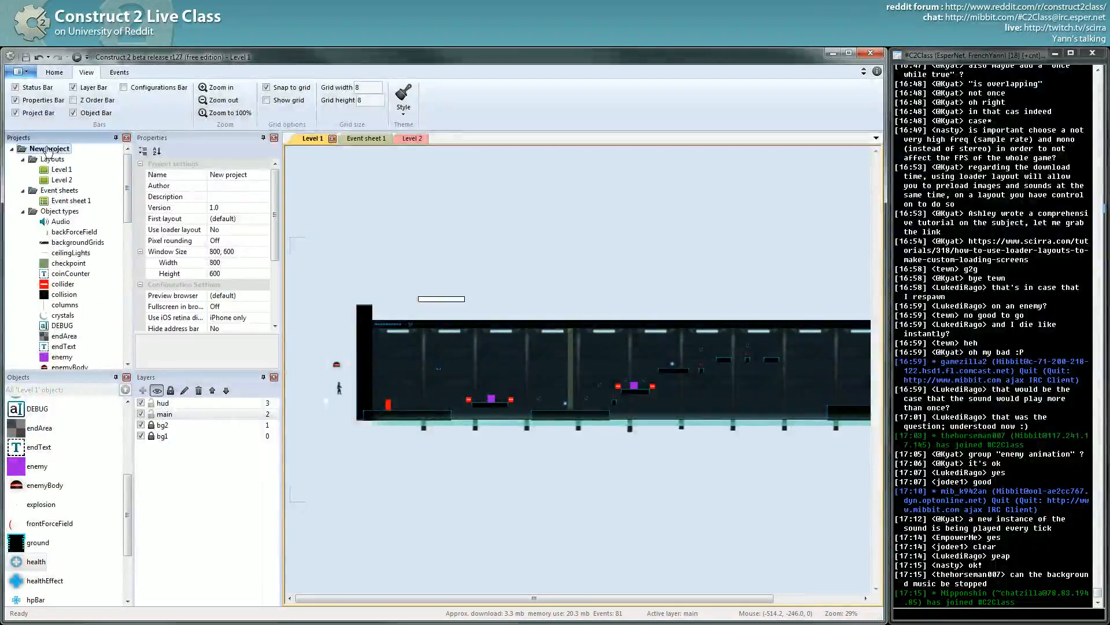
{"action": "left_click", "coordinate": [56, 151]}
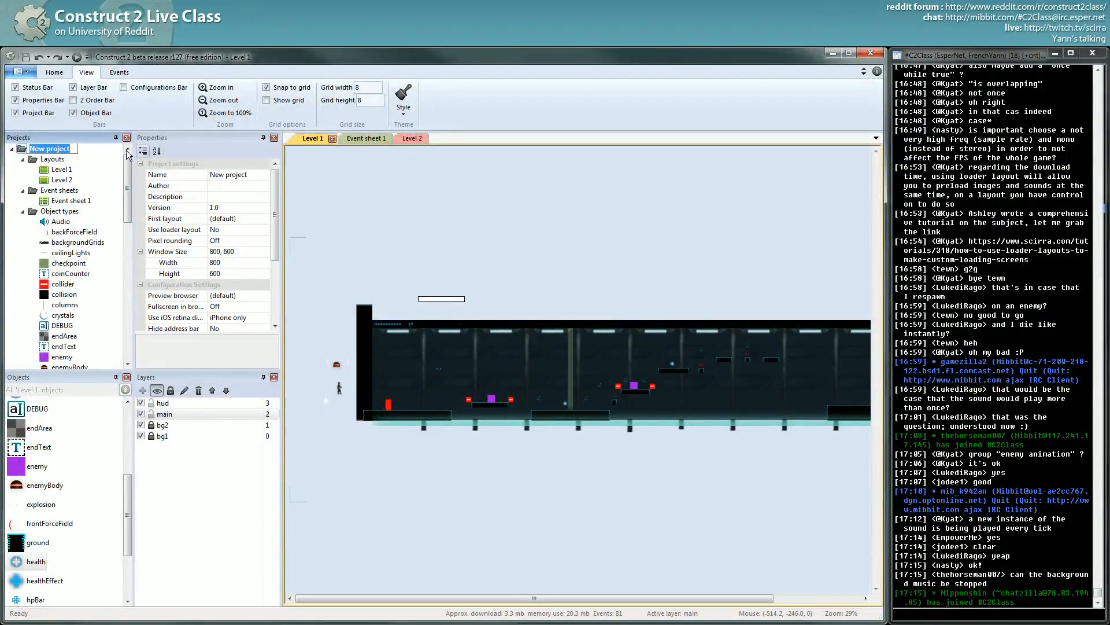
{"action": "type", "text": "Neon Reload"}
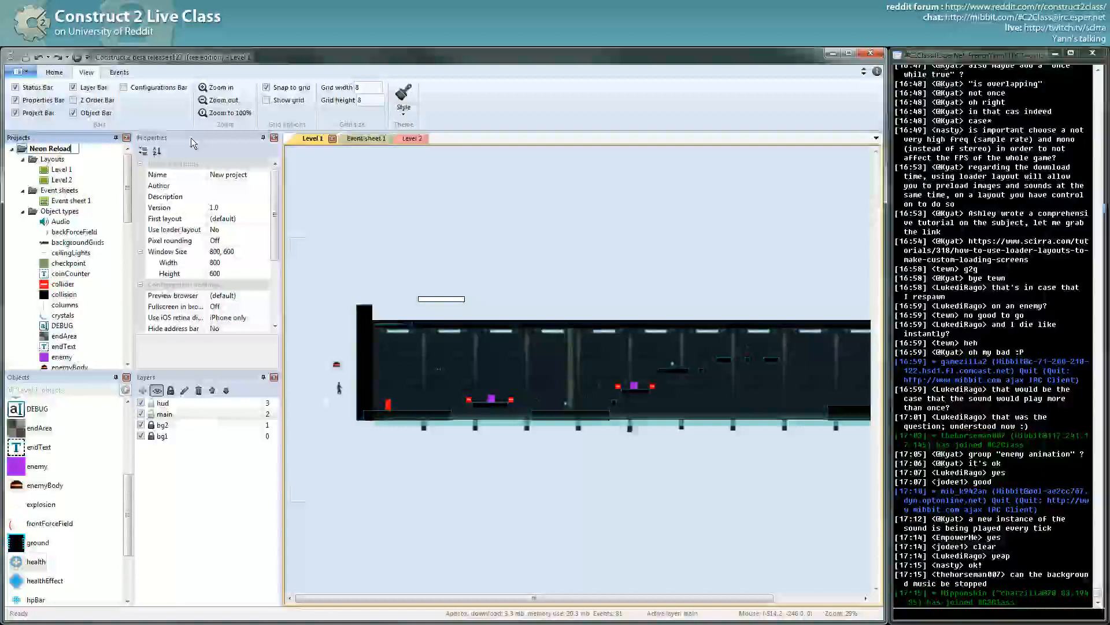
- Choose File > Export project... and pick HTML5 website as the target
{"action": "left_click", "coordinate": [18, 72]}
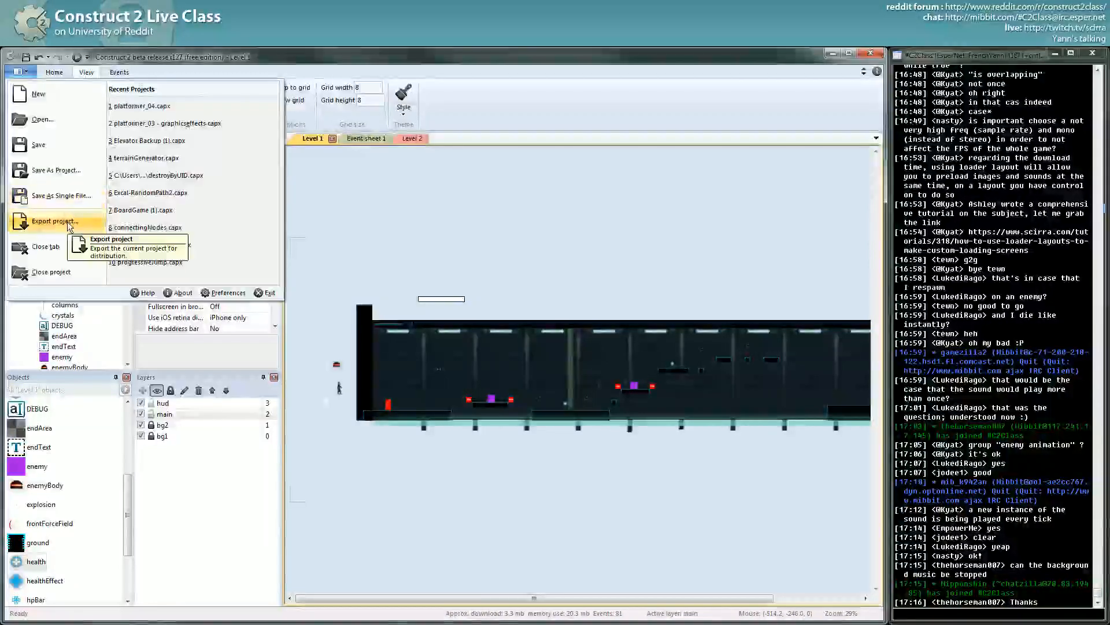
{"action": "left_click", "coordinate": [67, 221]}
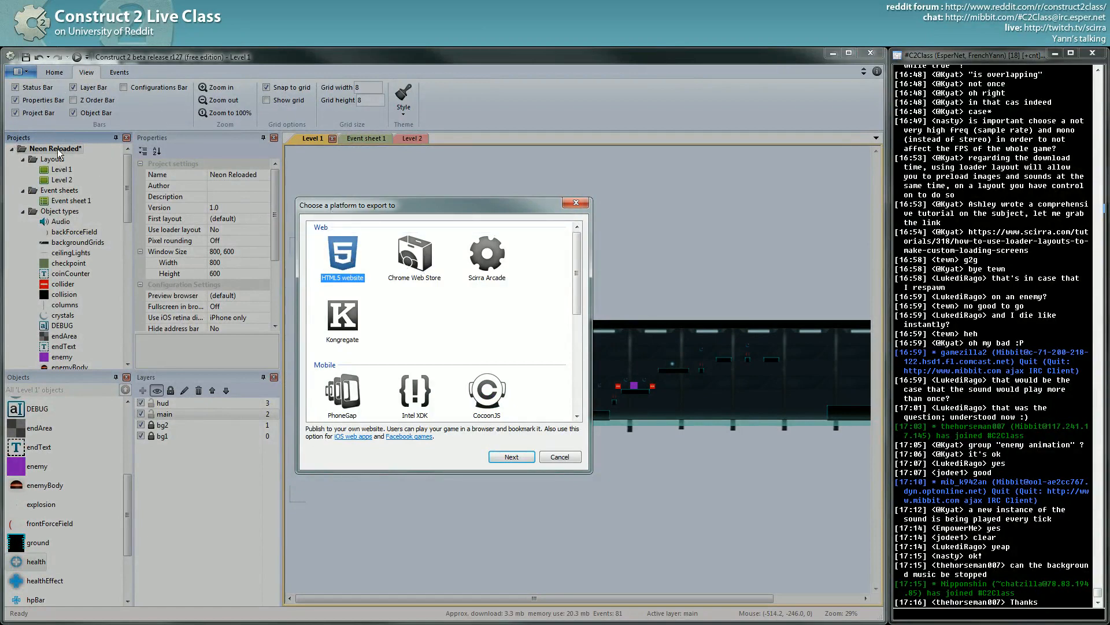
{"action": "double_click", "coordinate": [350, 280]}
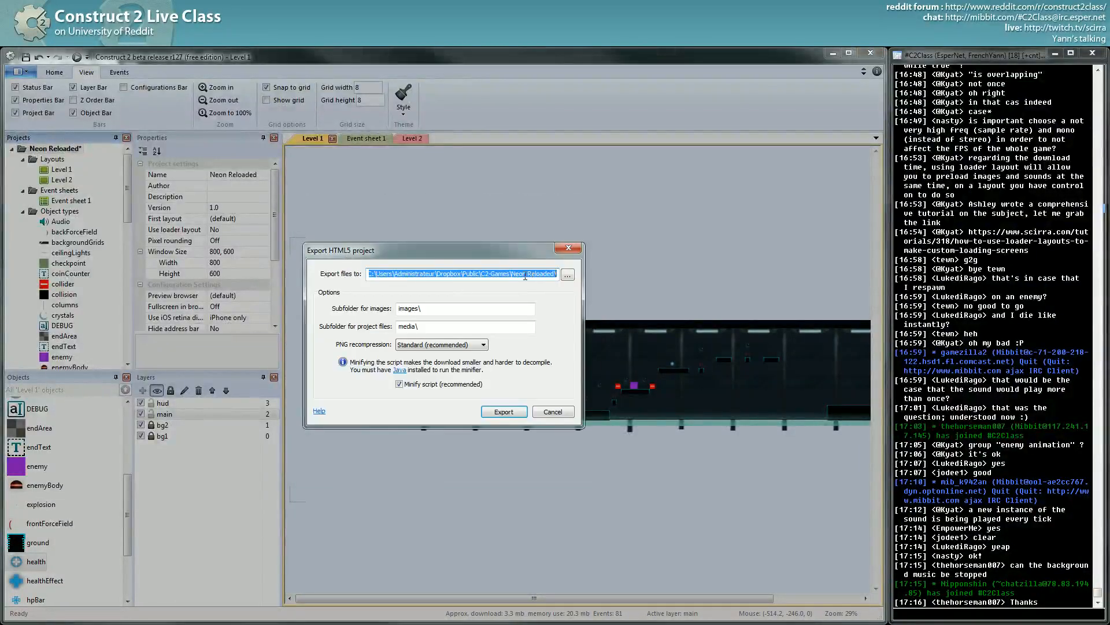
- Export to the Dropbox C2-Games\Neon Reloaded path with Standard PNG recompression and minified script
{"action": "left_click", "coordinate": [517, 275]}
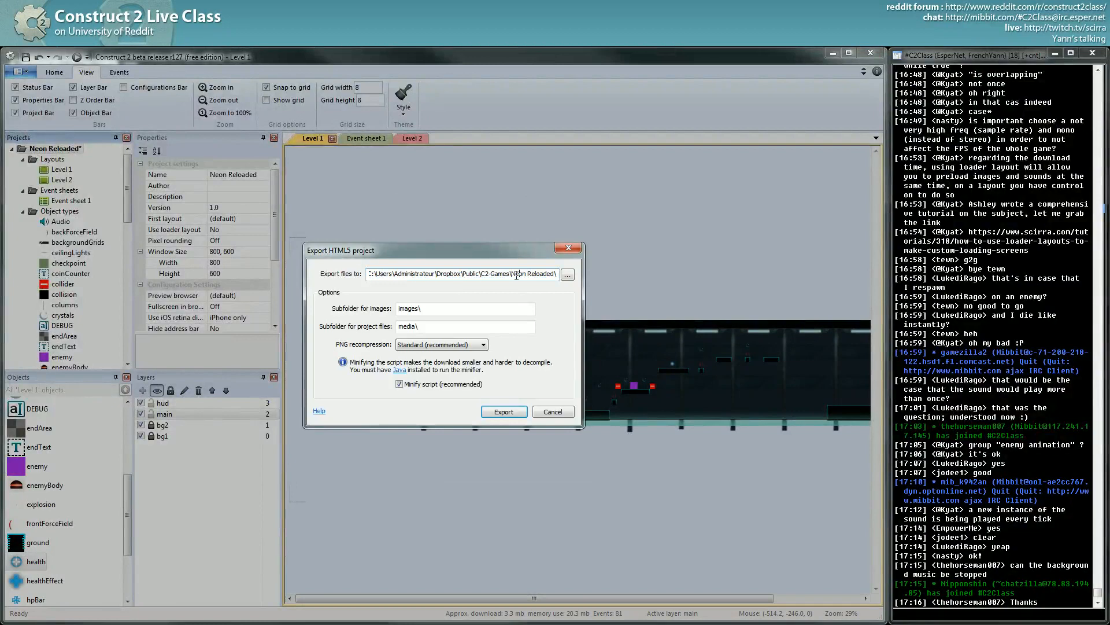
{"action": "left_click_drag", "start_coordinate": [512, 275], "coordinate": [221, 273]}
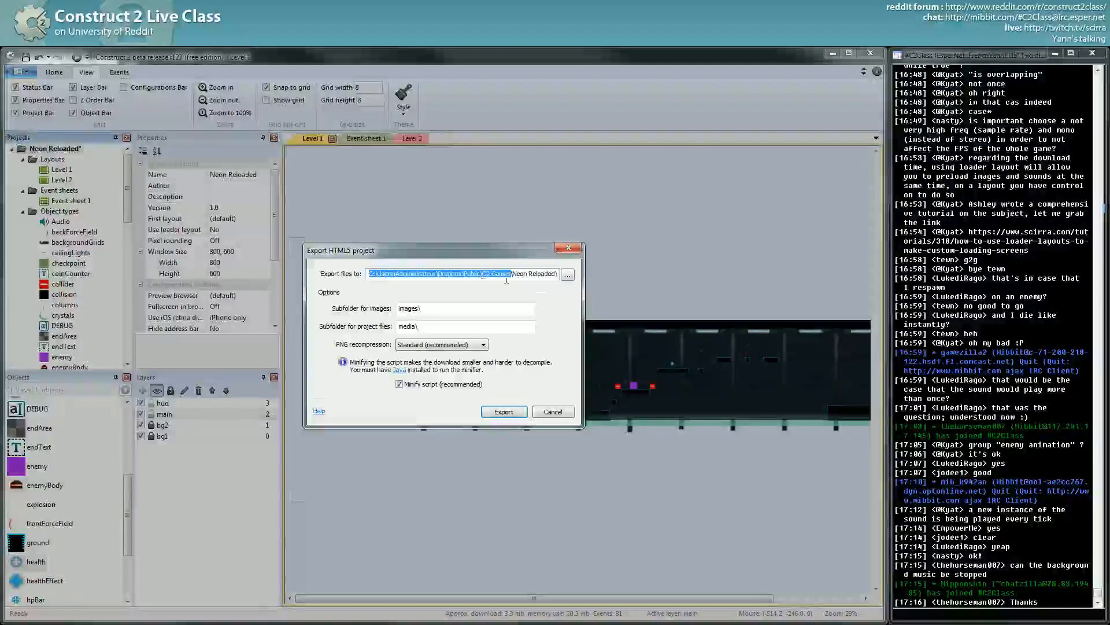
{"action": "left_click", "coordinate": [537, 275]}
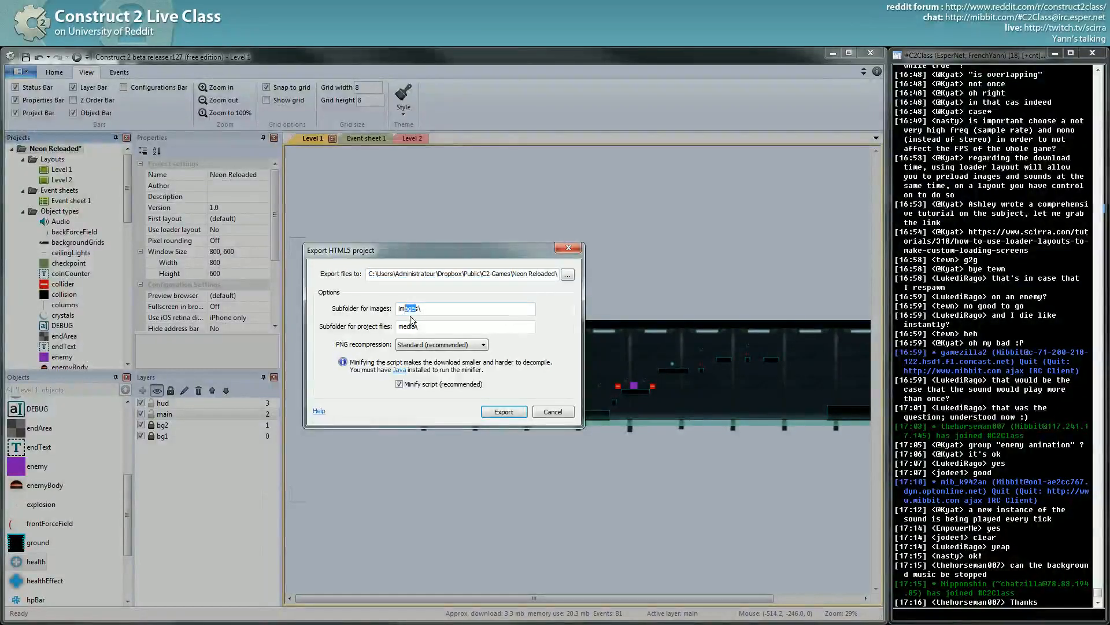
{"action": "left_click", "coordinate": [433, 344]}
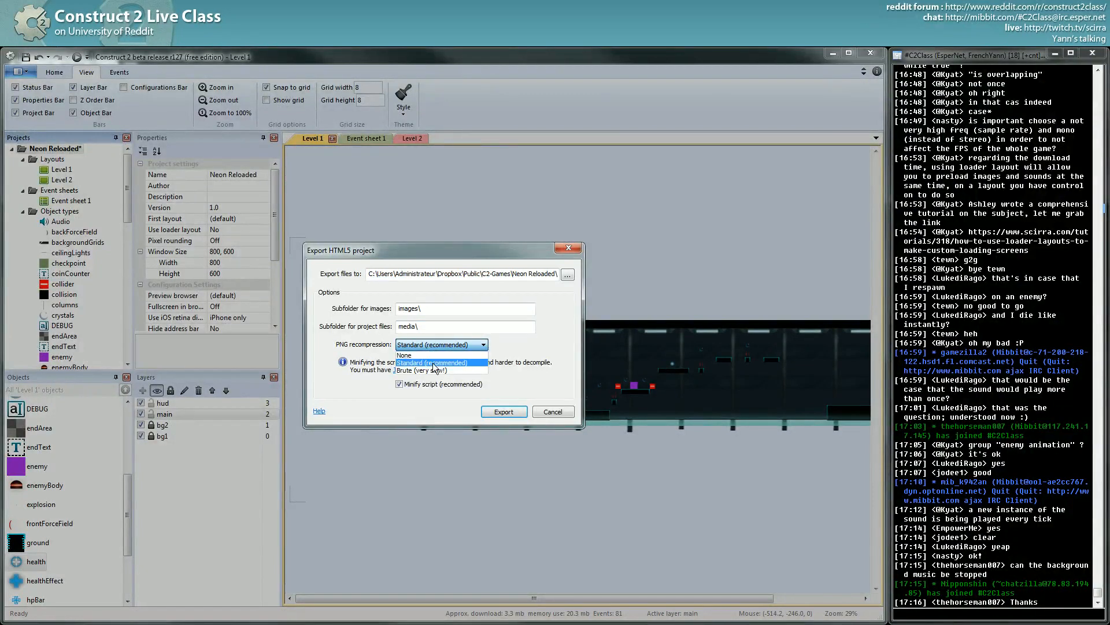
{"action": "left_click", "coordinate": [527, 354]}
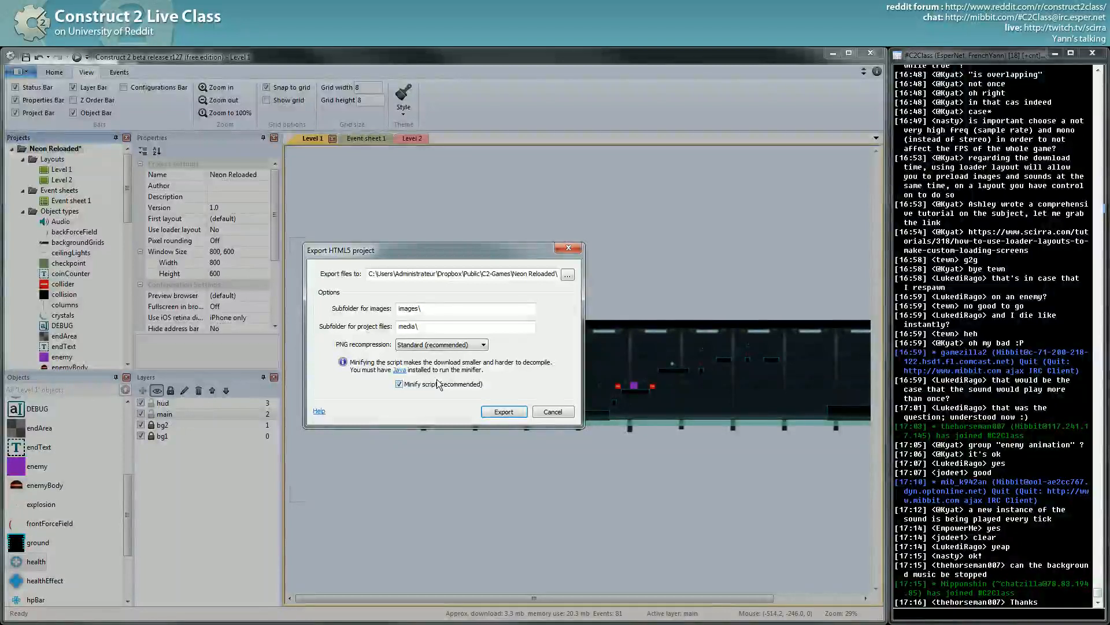
{"action": "left_click", "coordinate": [504, 412]}
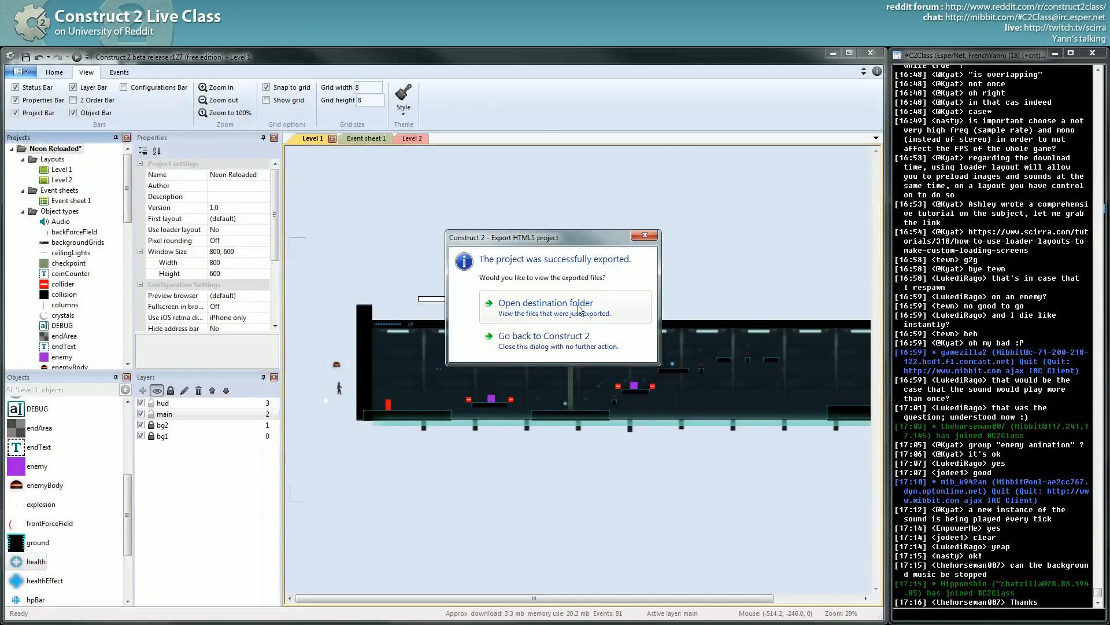
- Open the exported Neon Reloaded folder, resize the window and select index.html
{"action": "left_click", "coordinate": [551, 309]}
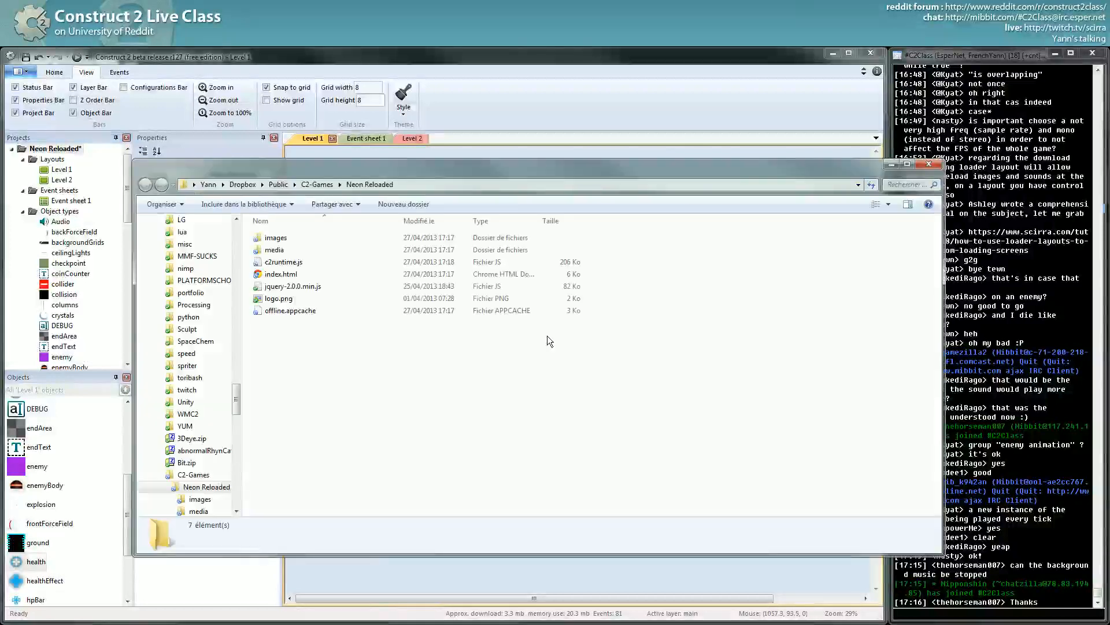
{"action": "left_click_drag", "start_coordinate": [362, 413], "coordinate": [225, 218]}
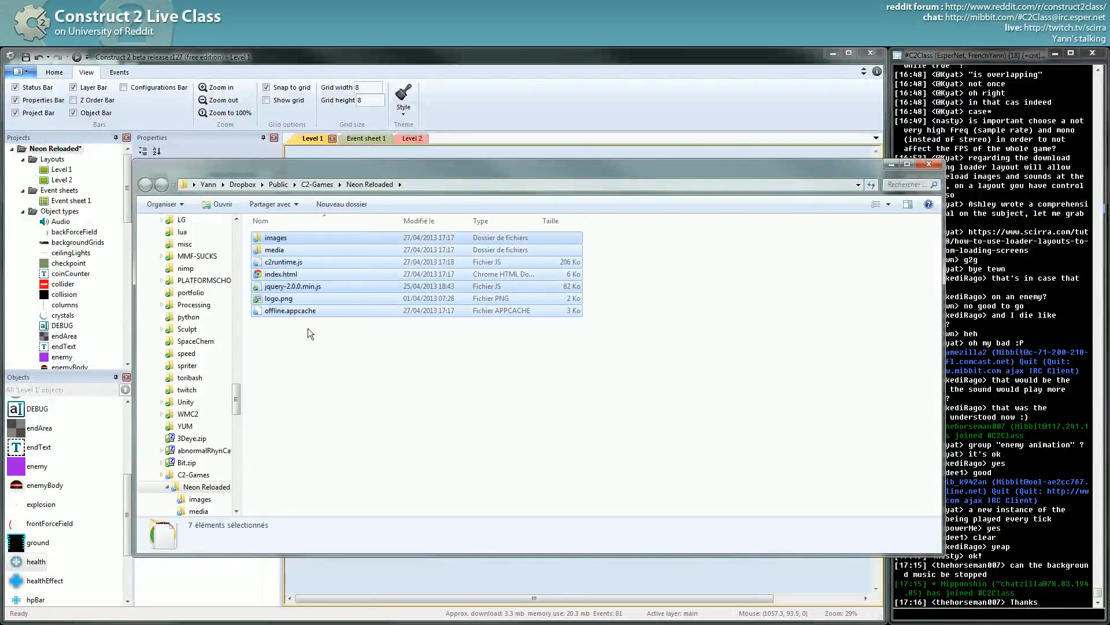
{"action": "left_click_drag", "start_coordinate": [943, 390], "coordinate": [642, 391]}
{"action": "left_click_drag", "start_coordinate": [377, 170], "coordinate": [405, 175]}
{"action": "left_click", "coordinate": [406, 369]}
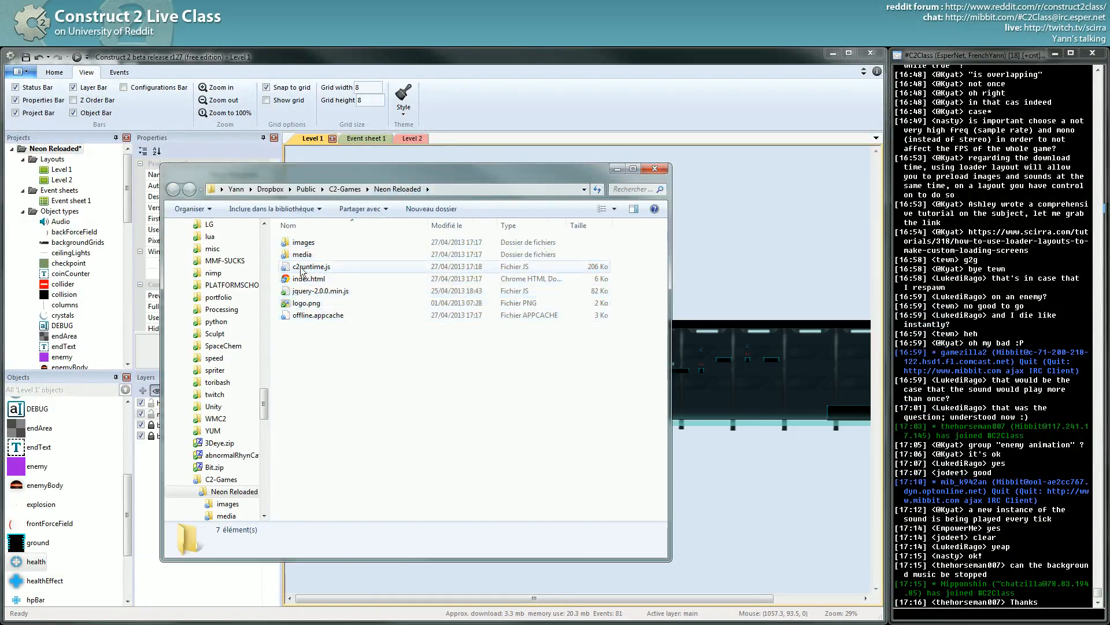
{"action": "left_click", "coordinate": [300, 282]}
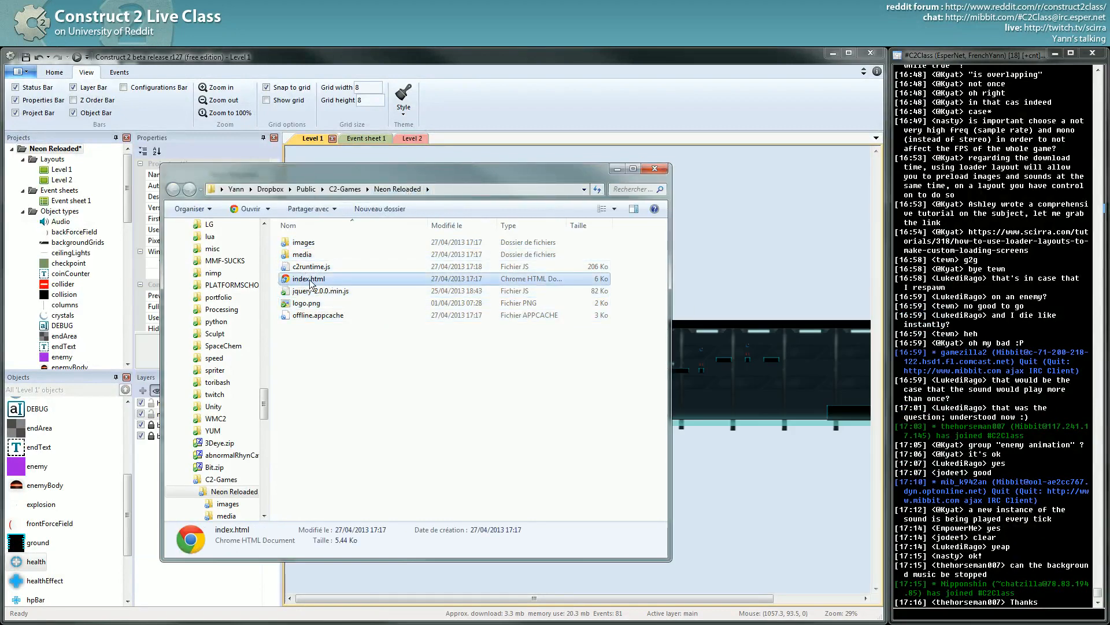
- Copy index.html's public Dropbox link and send it in the IRC chat
{"action": "right_click", "coordinate": [310, 283]}
{"action": "mouse_move", "coordinate": [386, 380]}
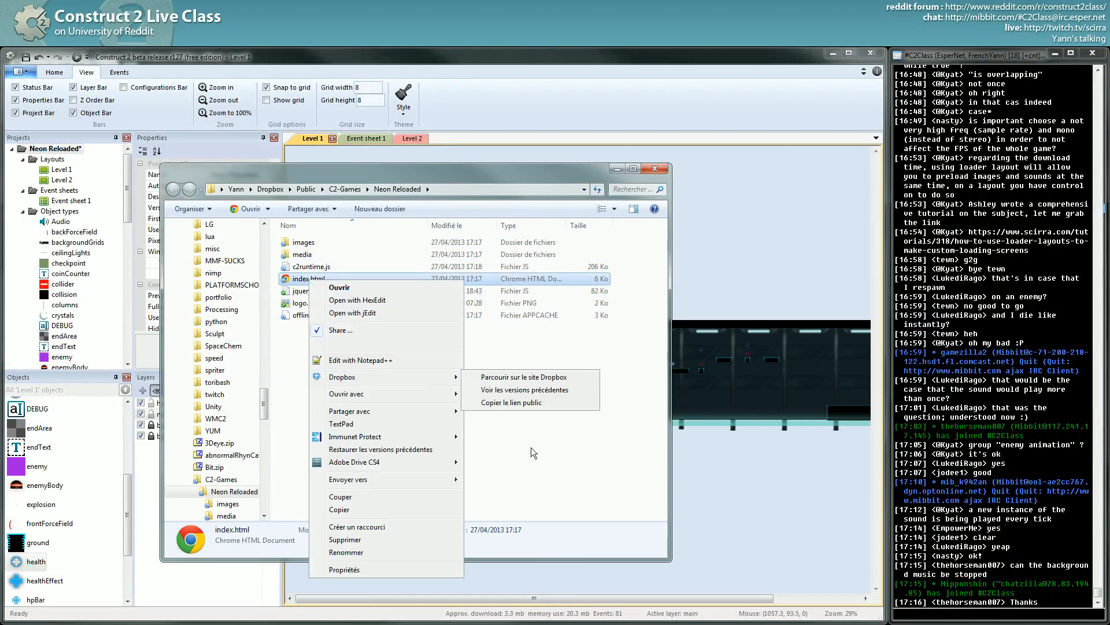
{"action": "left_click", "coordinate": [526, 405]}
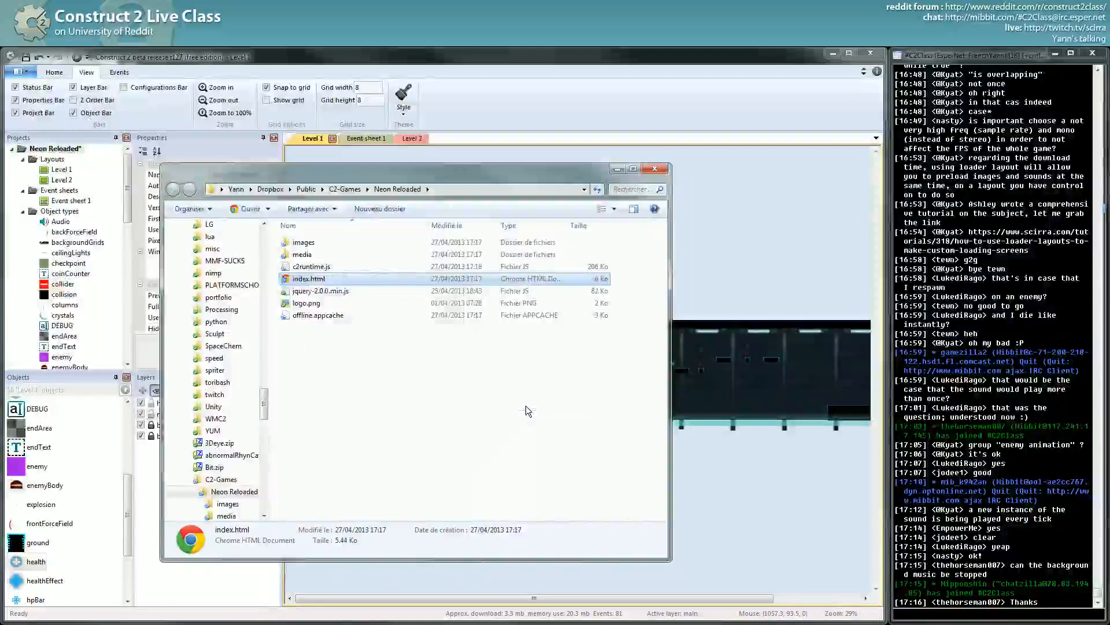
{"action": "left_click", "coordinate": [899, 471]}
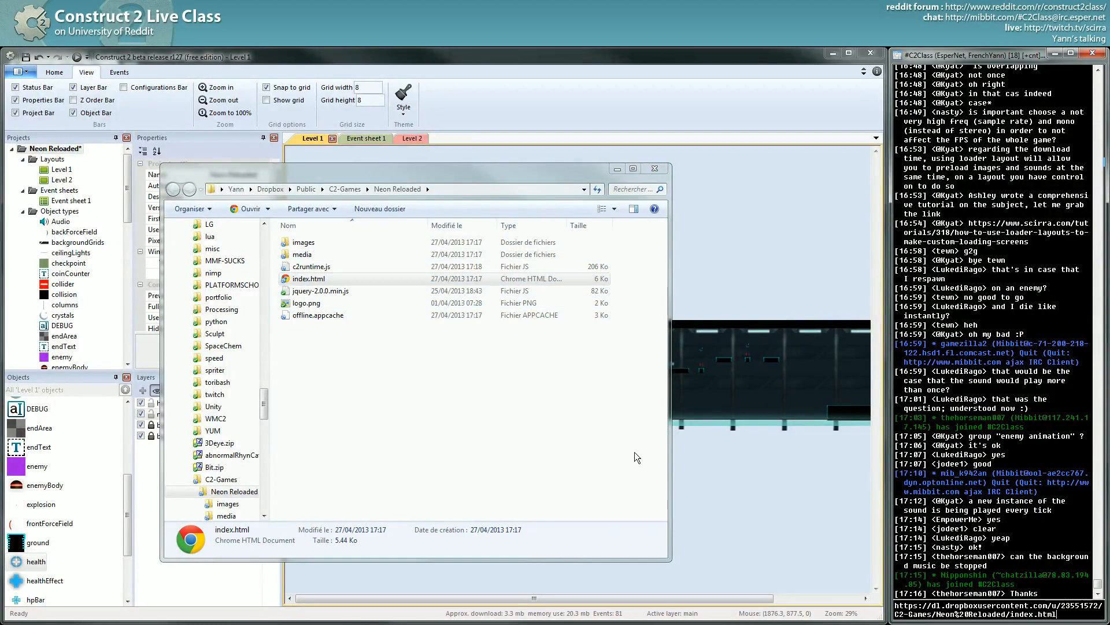
{"action": "key", "text": "Return"}
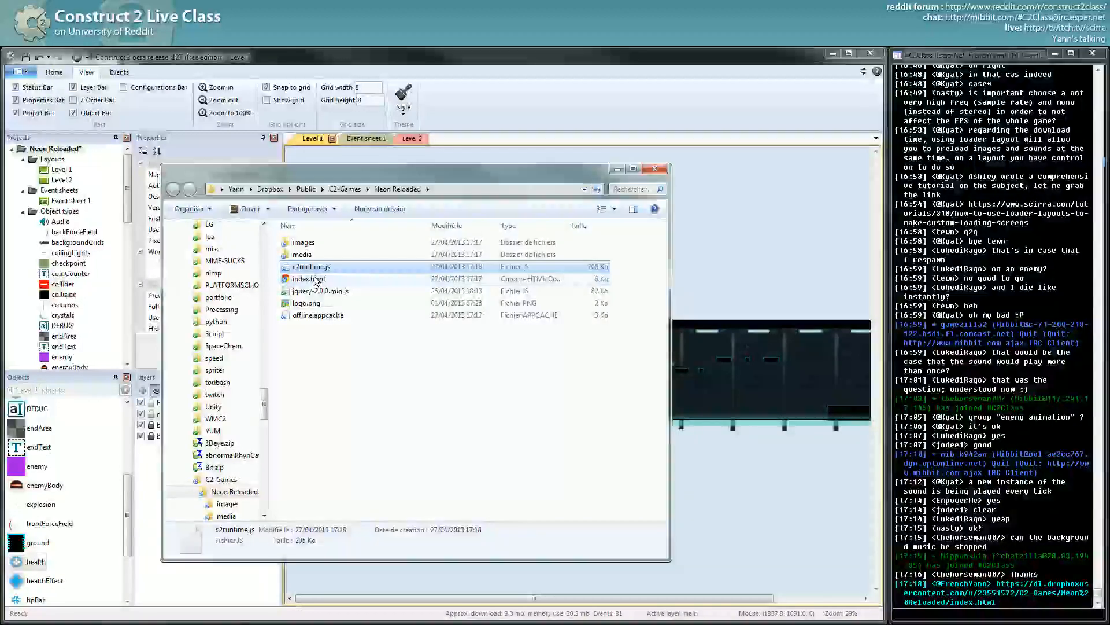
{"action": "left_click", "coordinate": [311, 305]}
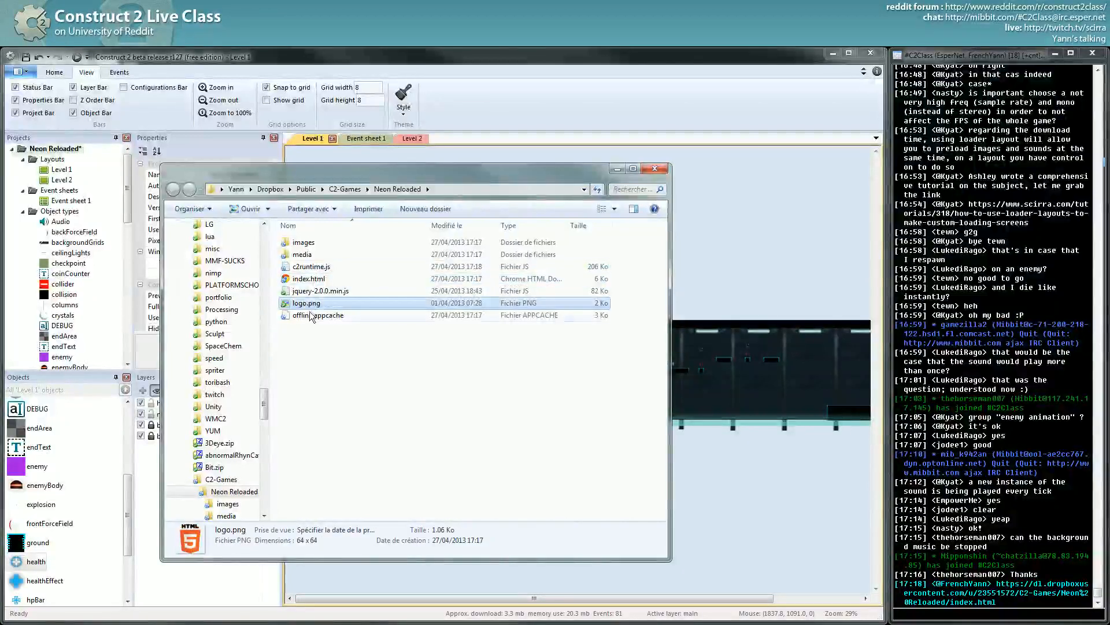
{"action": "left_click", "coordinate": [310, 314]}
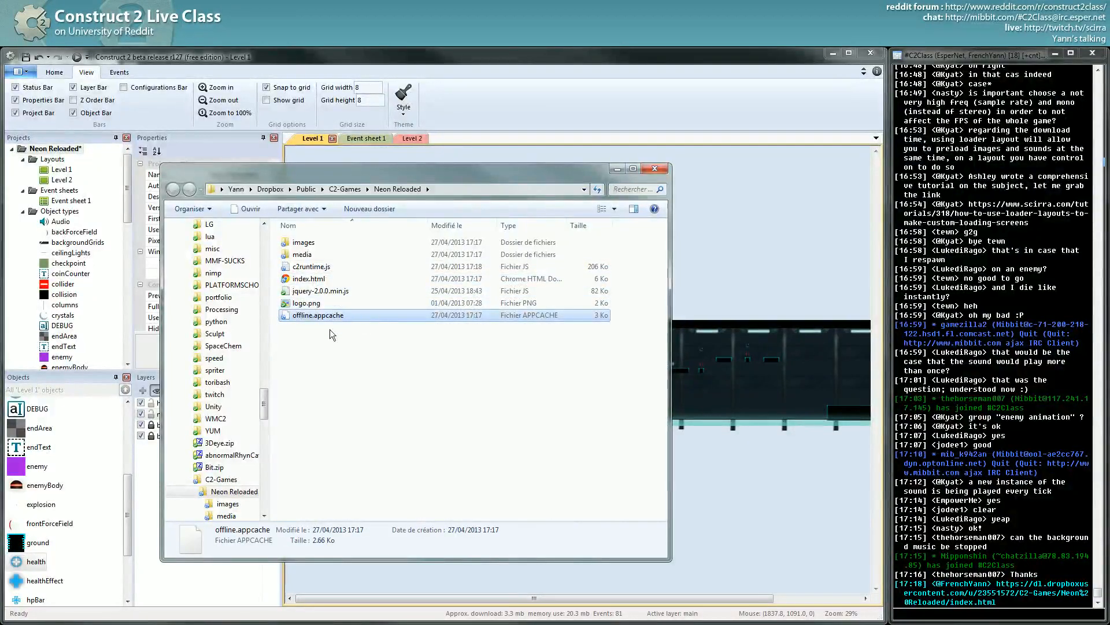
{"action": "left_click", "coordinate": [314, 340]}
{"action": "left_click", "coordinate": [292, 314]}
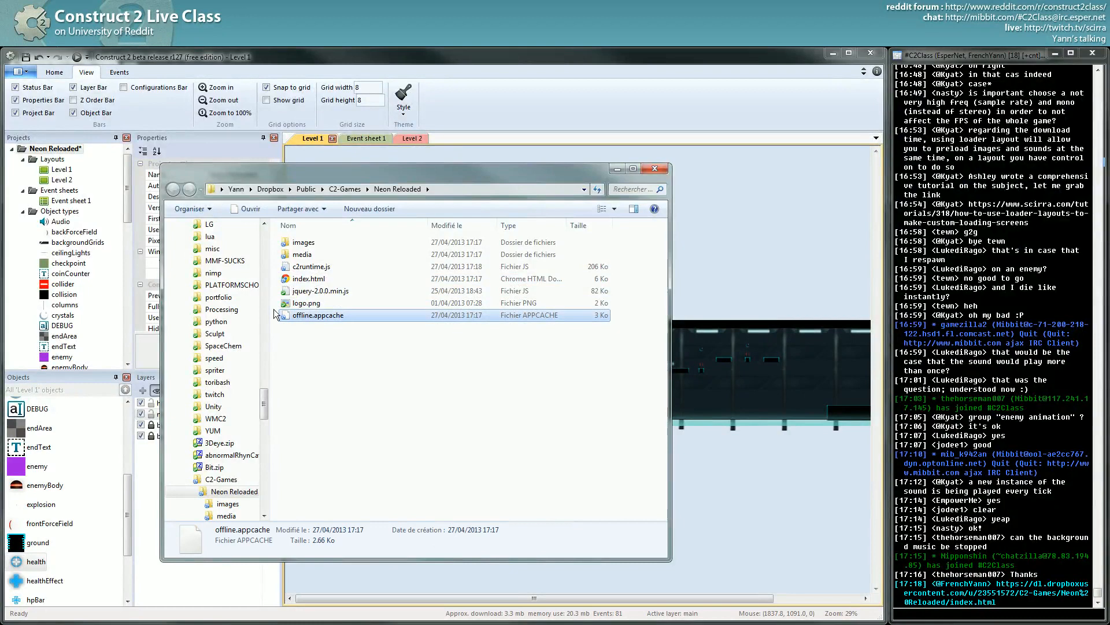
{"action": "left_click", "coordinate": [302, 329]}
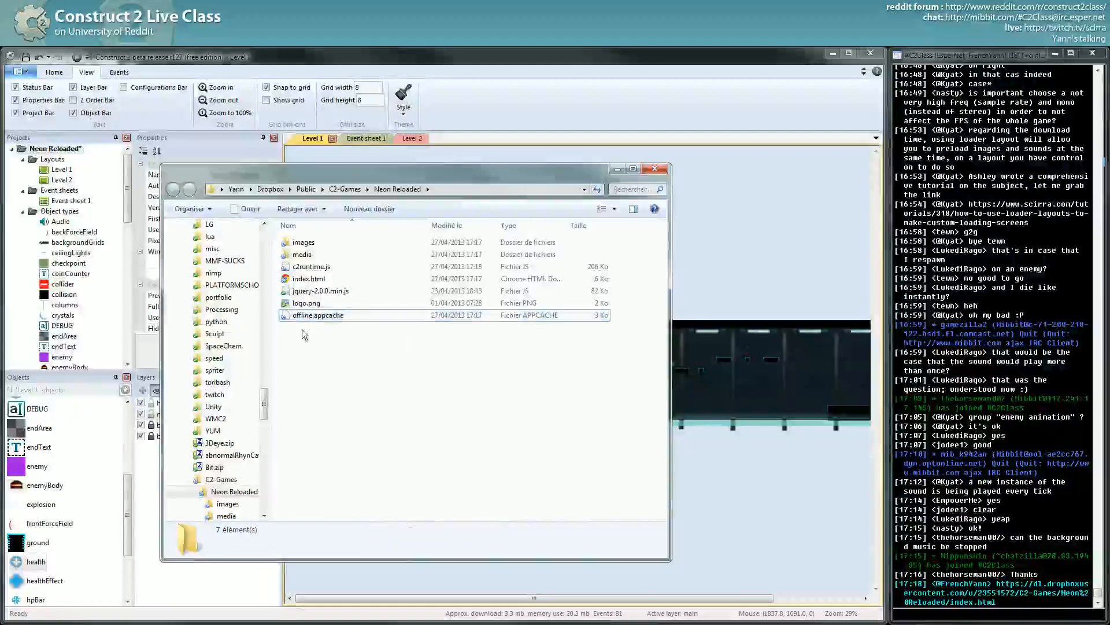
{"action": "left_click", "coordinate": [304, 305]}
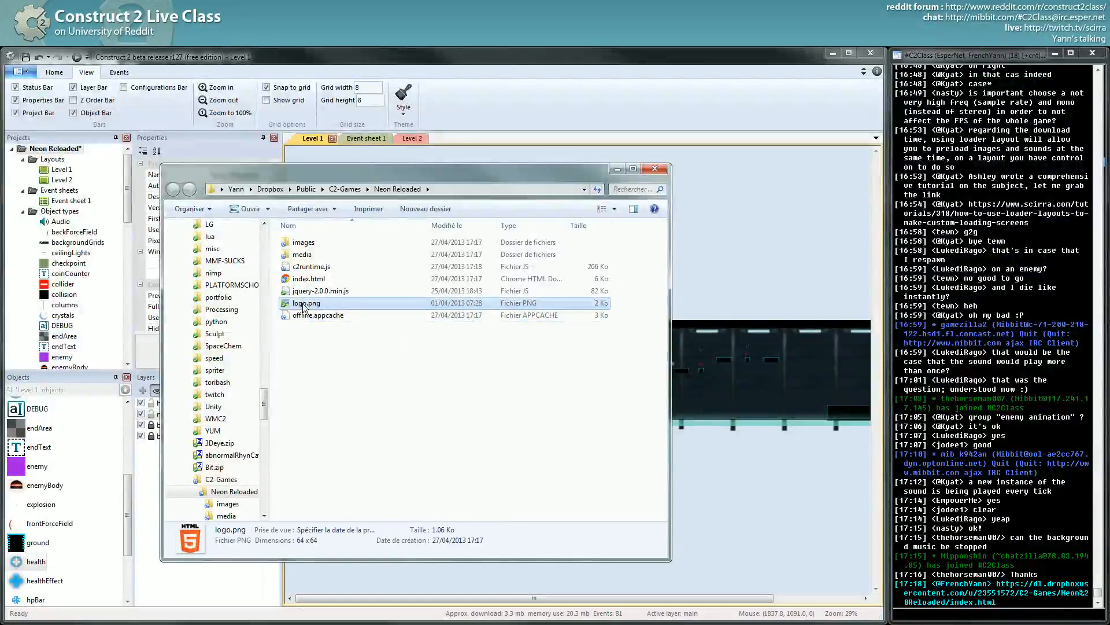
{"action": "left_click", "coordinate": [310, 327]}
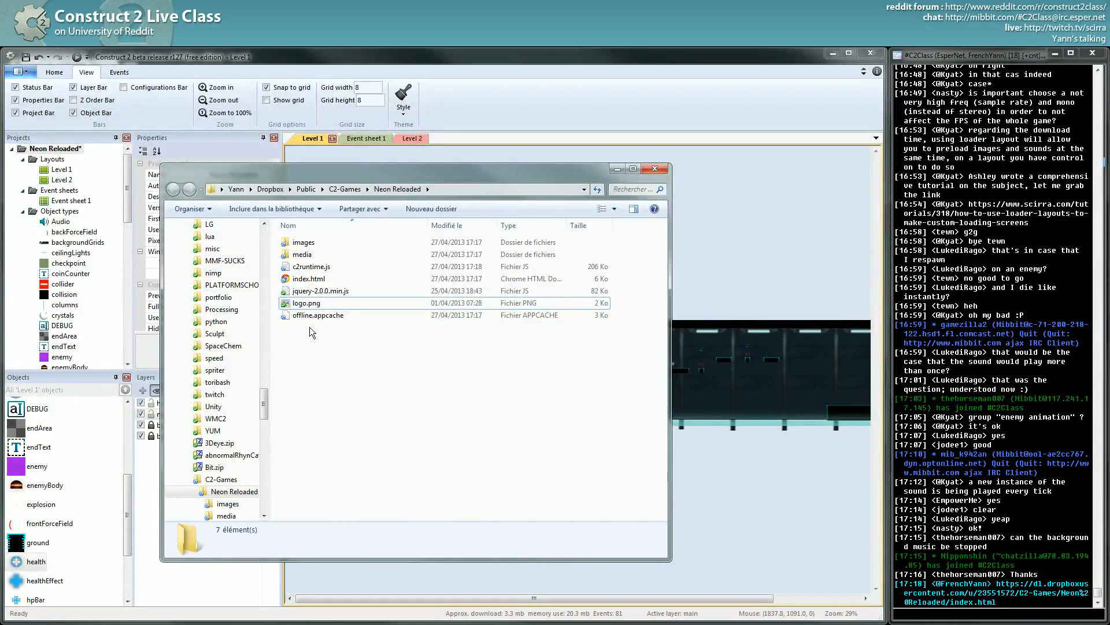
{"action": "left_click", "coordinate": [311, 305]}
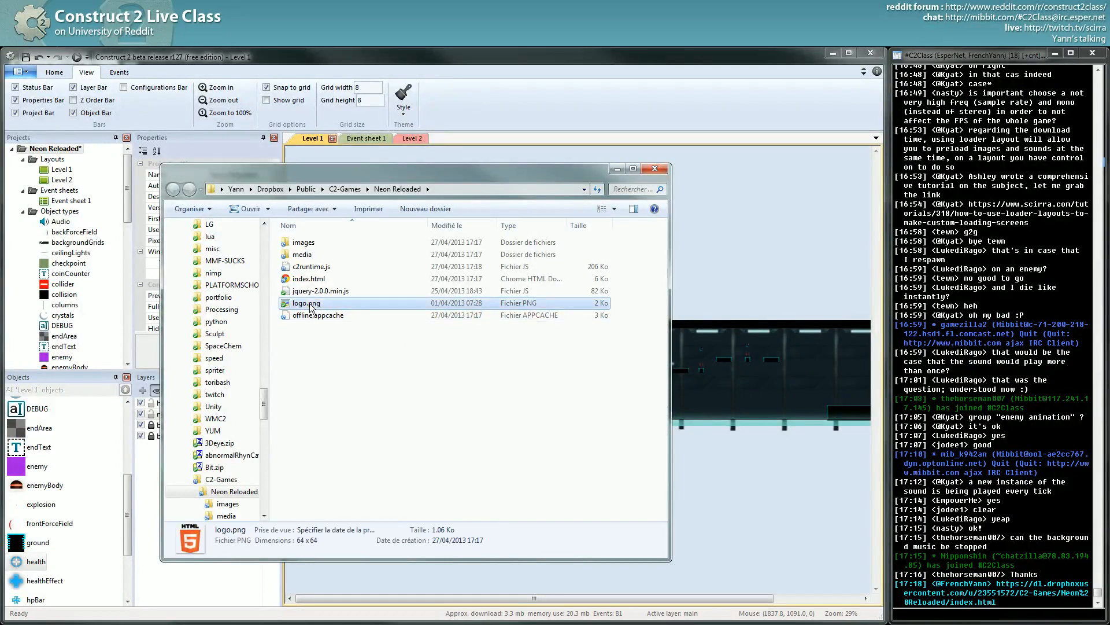
{"action": "left_click", "coordinate": [309, 291]}
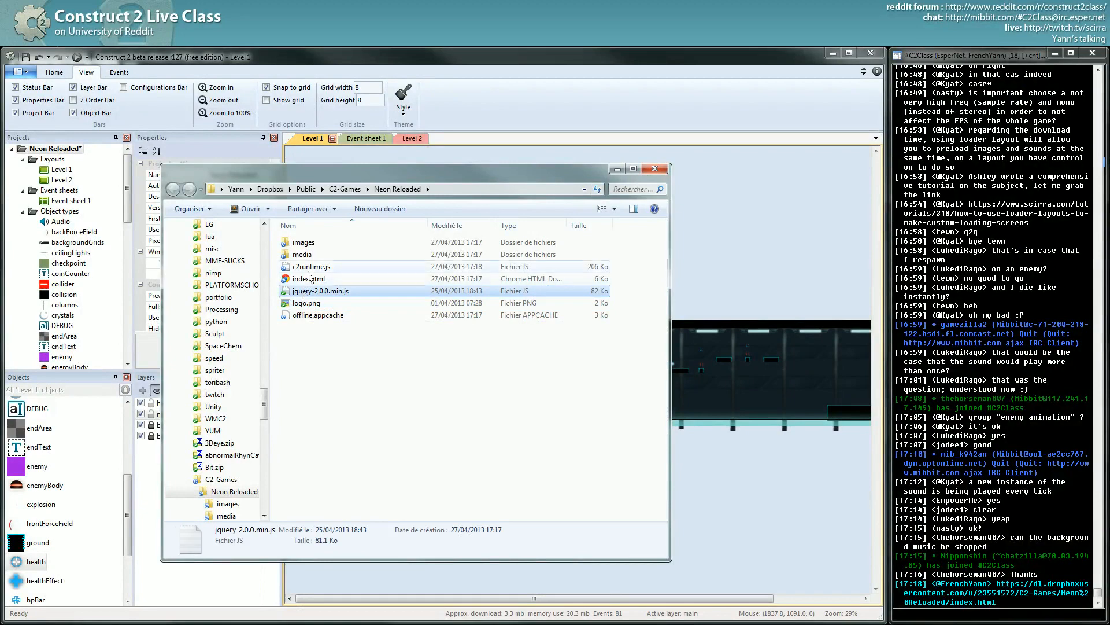
{"action": "left_click", "coordinate": [309, 270]}
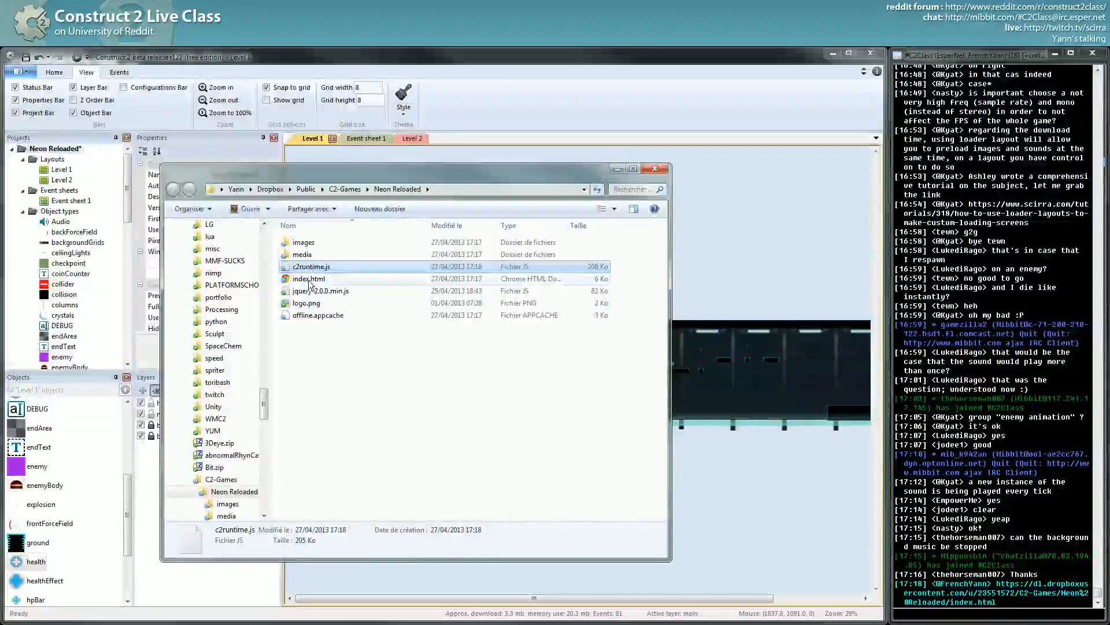
{"action": "left_click", "coordinate": [310, 281]}
{"action": "left_click", "coordinate": [308, 269]}
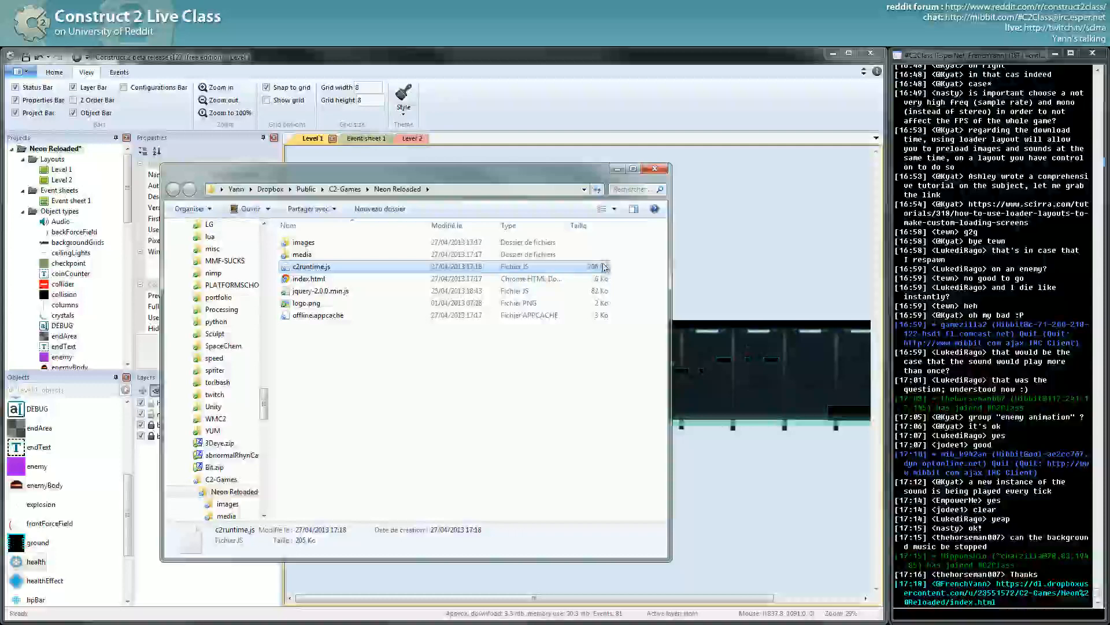
{"action": "left_click", "coordinate": [307, 279]}
{"action": "left_click", "coordinate": [301, 255]}
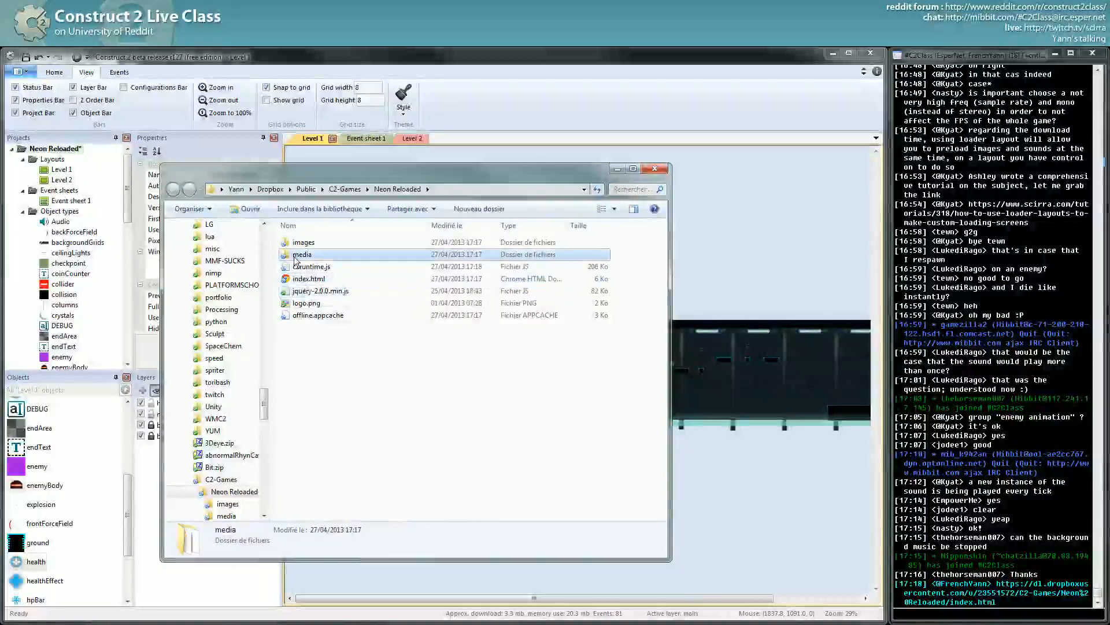
{"action": "left_click", "coordinate": [314, 294]}
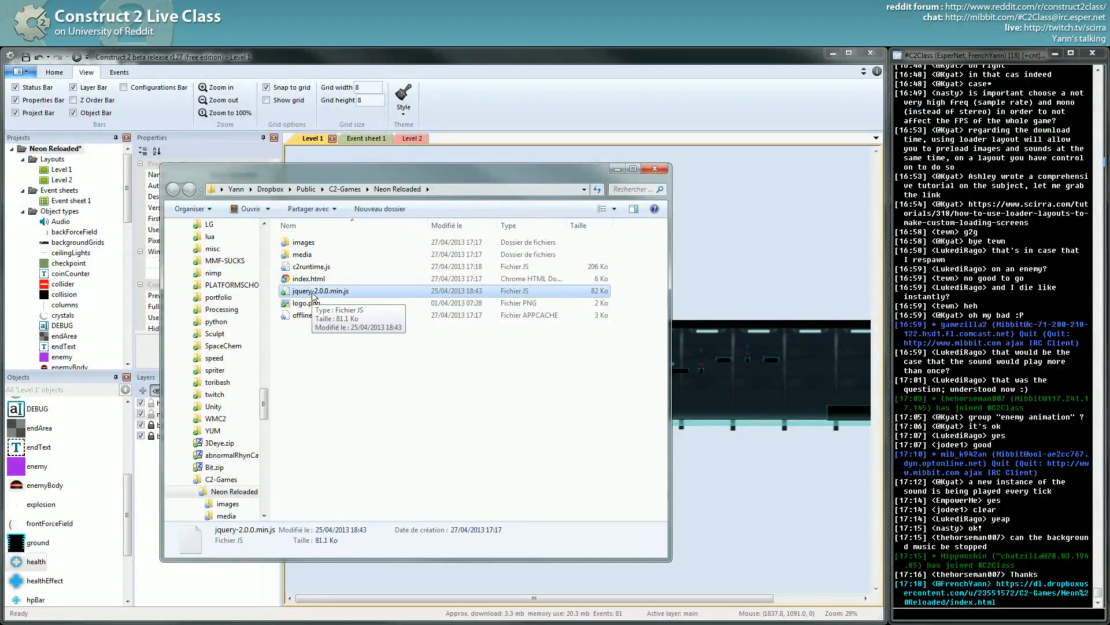
{"action": "left_click", "coordinate": [298, 254]}
{"action": "double_click", "coordinate": [295, 256]}
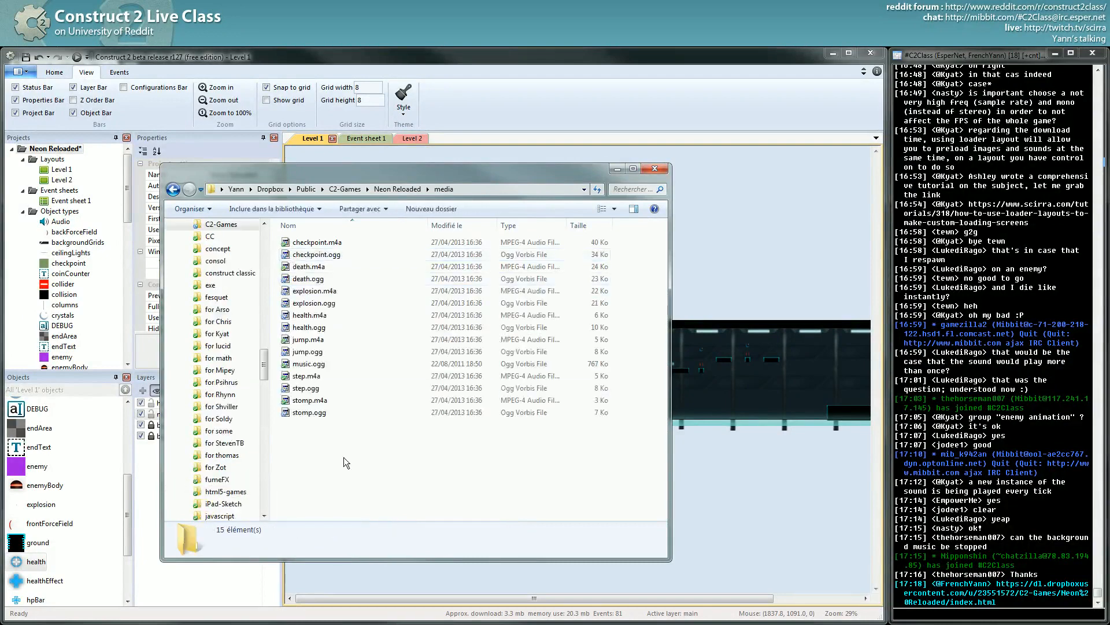
{"action": "left_click_drag", "start_coordinate": [349, 469], "coordinate": [281, 243]}
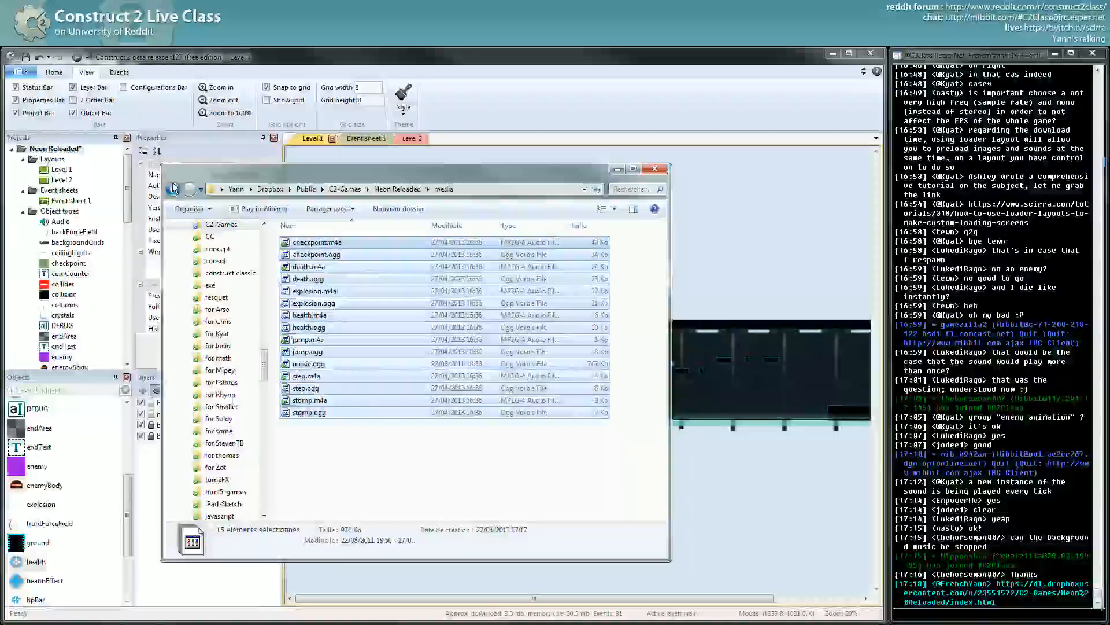
{"action": "left_click", "coordinate": [173, 189]}
{"action": "double_click", "coordinate": [303, 243]}
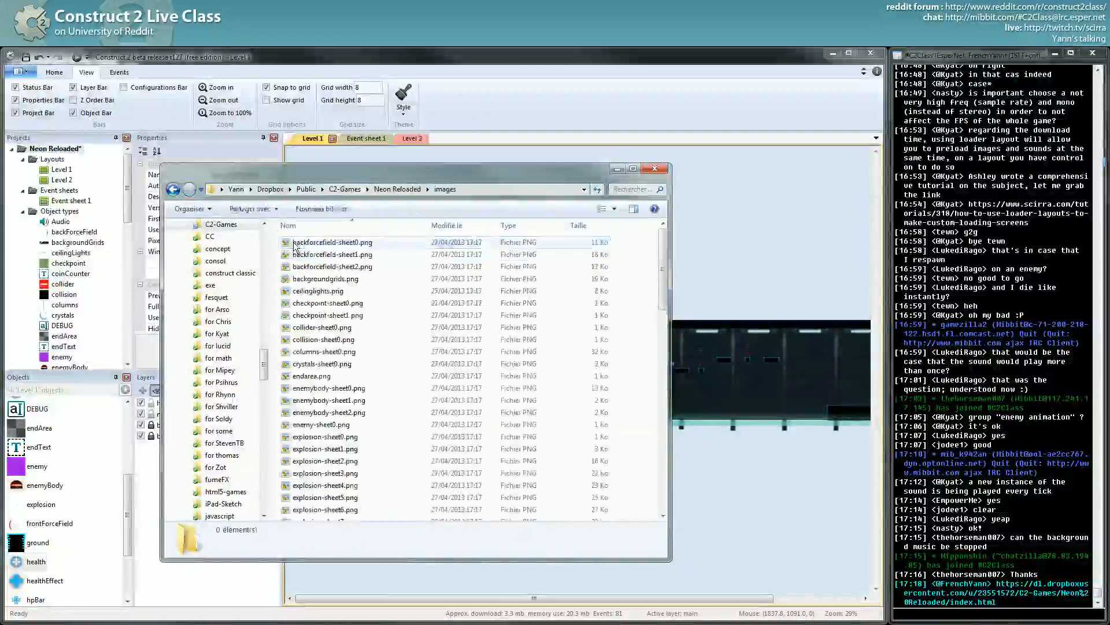
{"action": "left_click", "coordinate": [614, 209]}
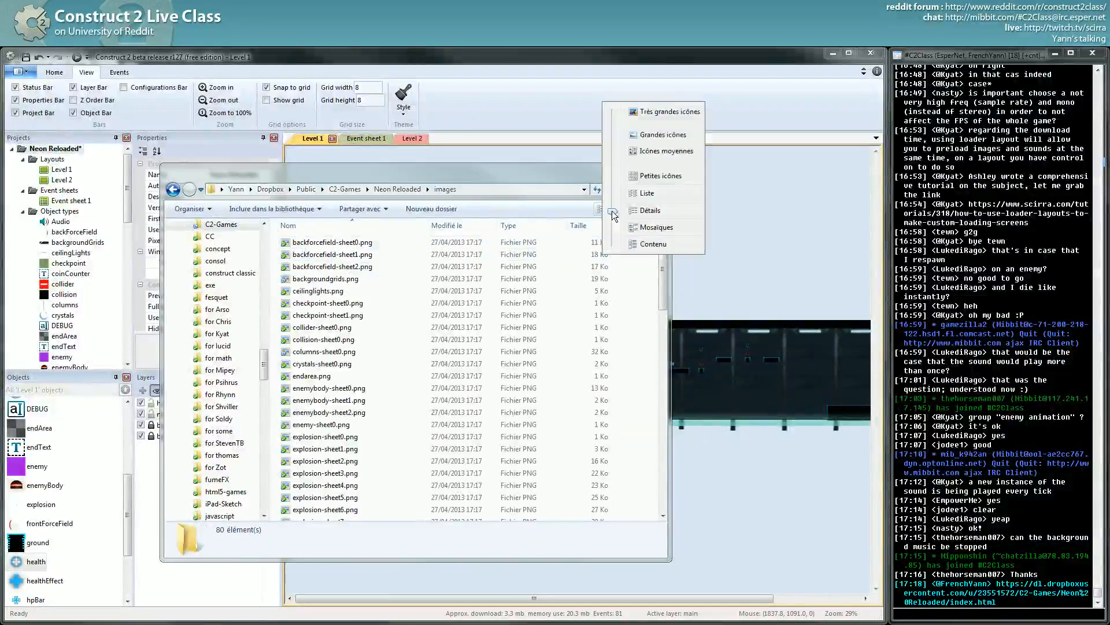
{"action": "left_click", "coordinate": [663, 135]}
{"action": "left_click", "coordinate": [435, 329]}
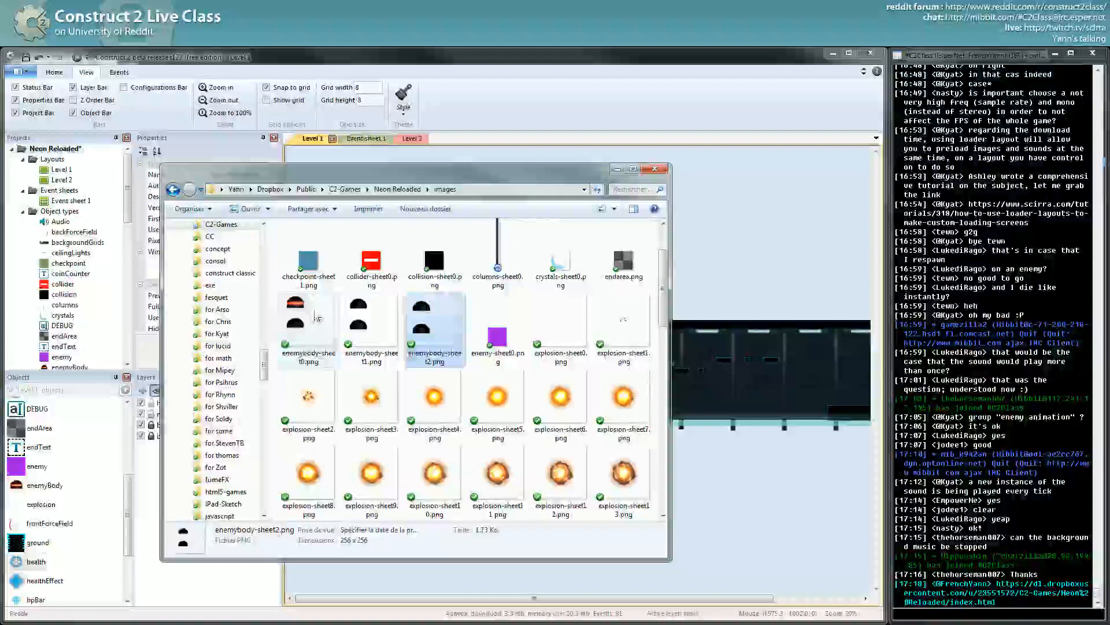
{"action": "scroll", "coordinate": [314, 315], "scroll_direction": "down", "scroll_amount": 9}
{"action": "left_click", "coordinate": [382, 388]}
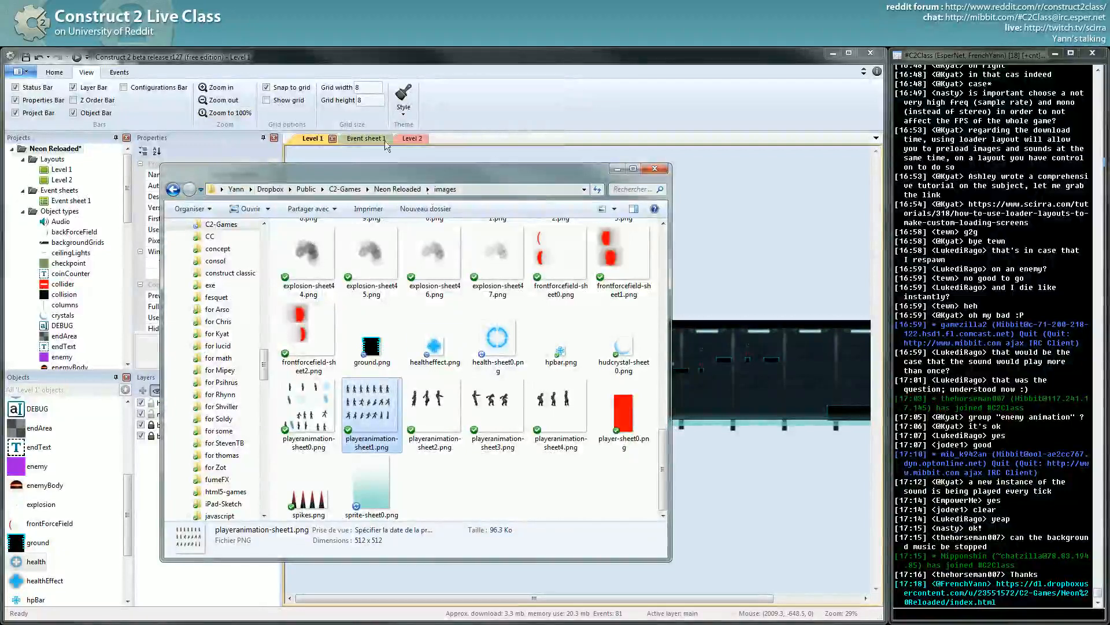
{"action": "left_click", "coordinate": [478, 497]}
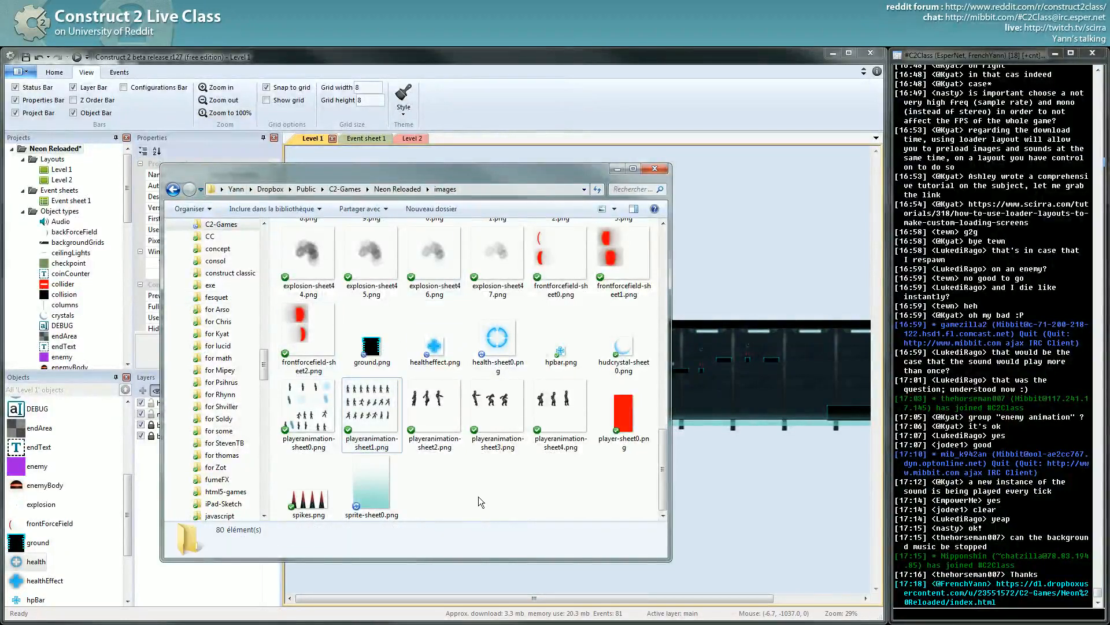
{"action": "scroll", "coordinate": [478, 489], "scroll_direction": "up", "scroll_amount": 5}
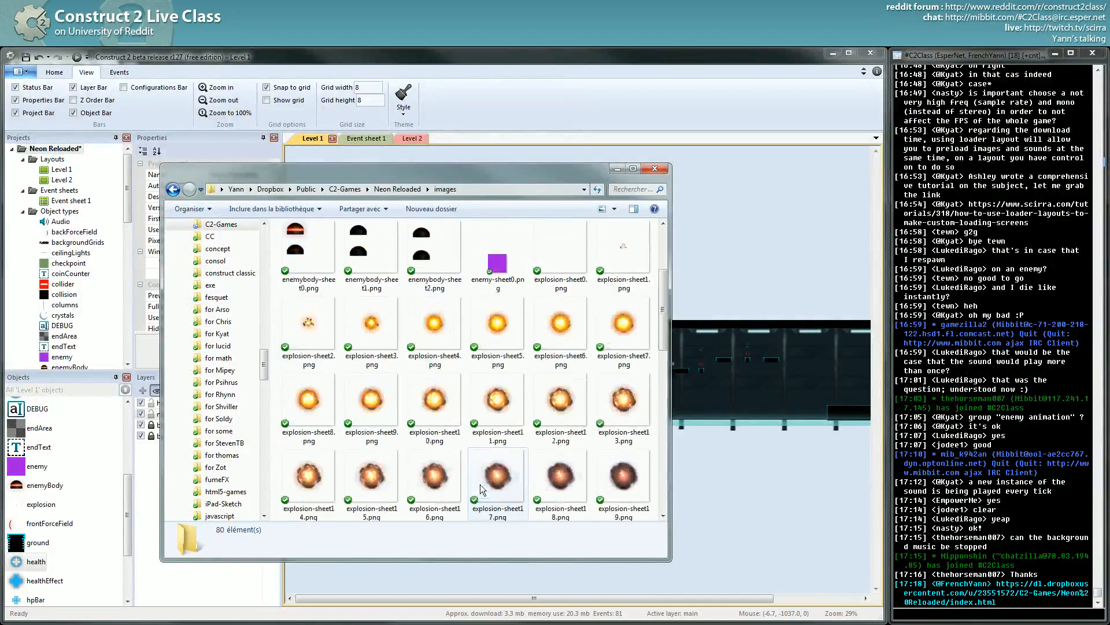
{"action": "key", "text": "BackSpace"}
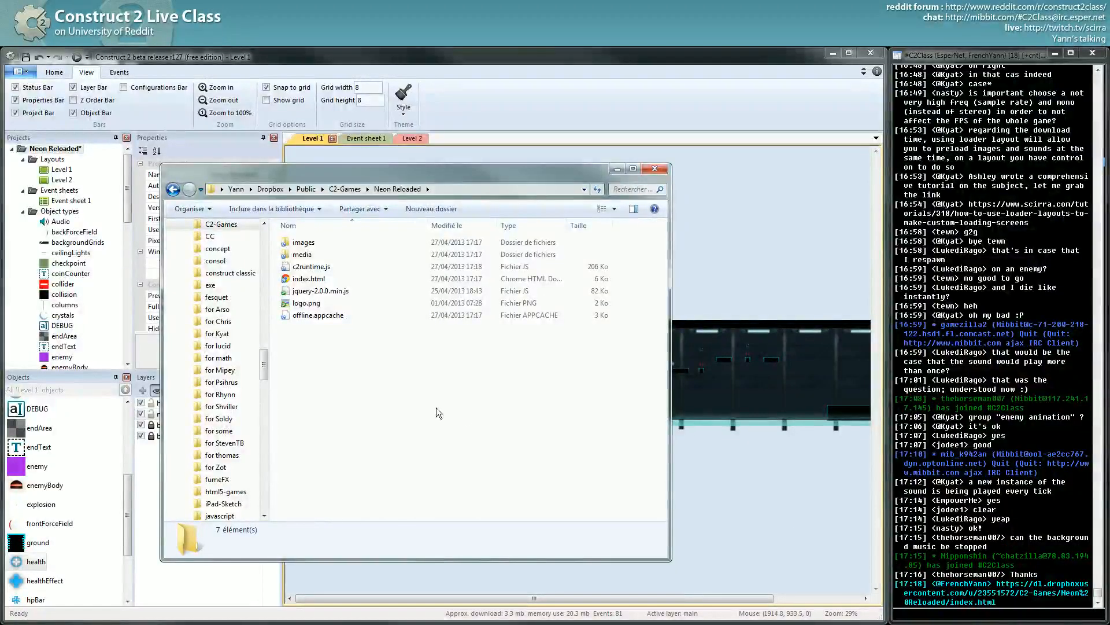
- Run Create WebServer Here.bat on index.html through Send To, then return to Chrome
{"action": "left_click", "coordinate": [317, 279]}
{"action": "right_click", "coordinate": [317, 282]}
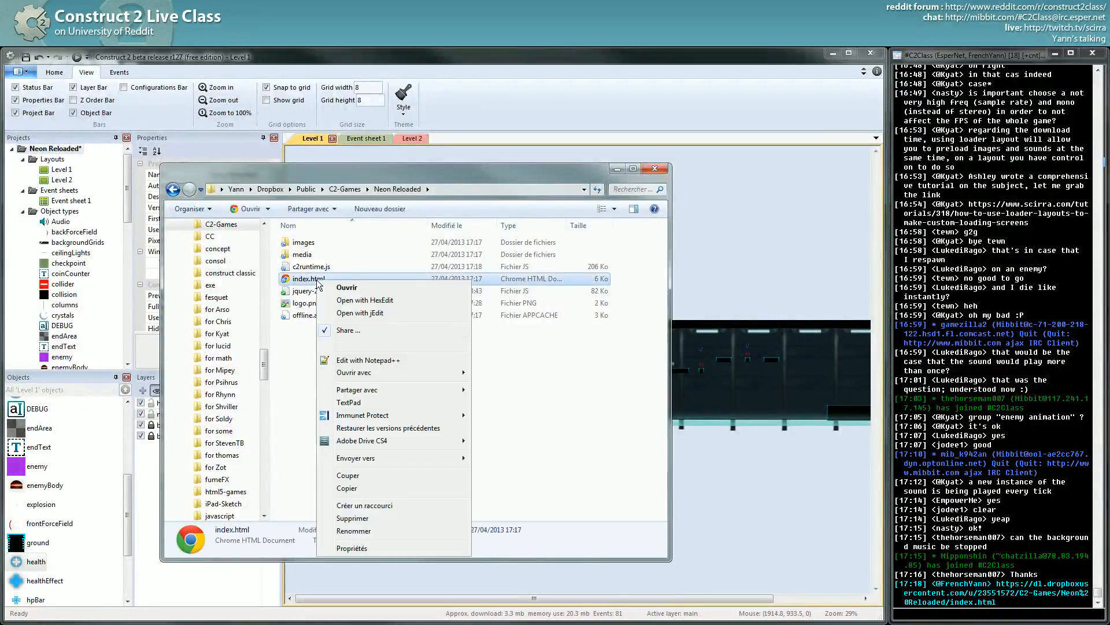
{"action": "mouse_move", "coordinate": [398, 454]}
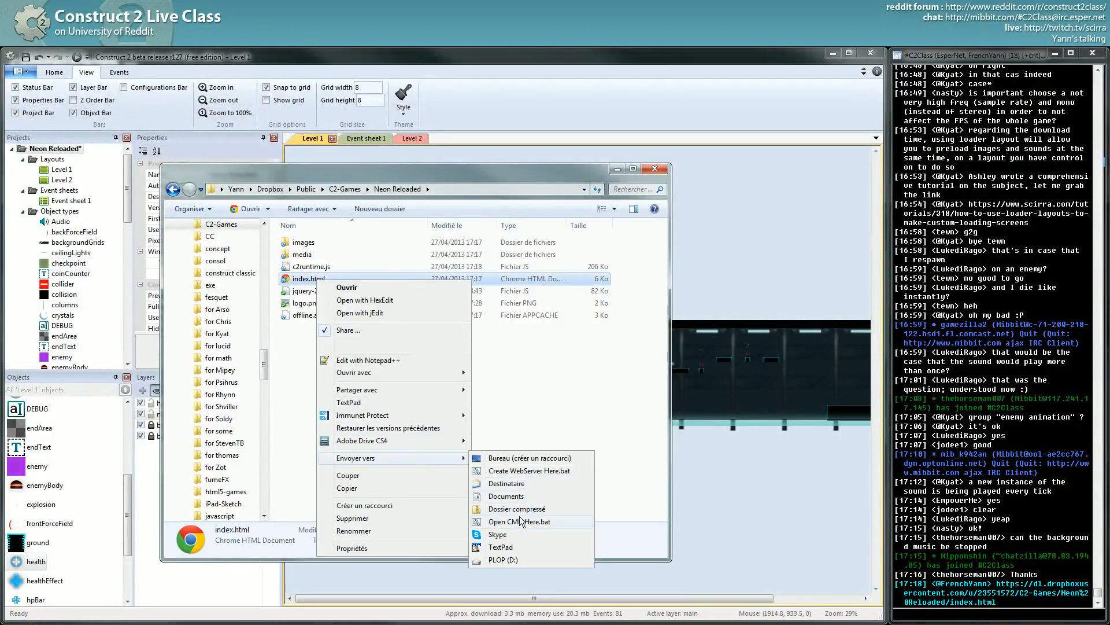
{"action": "left_click", "coordinate": [521, 470]}
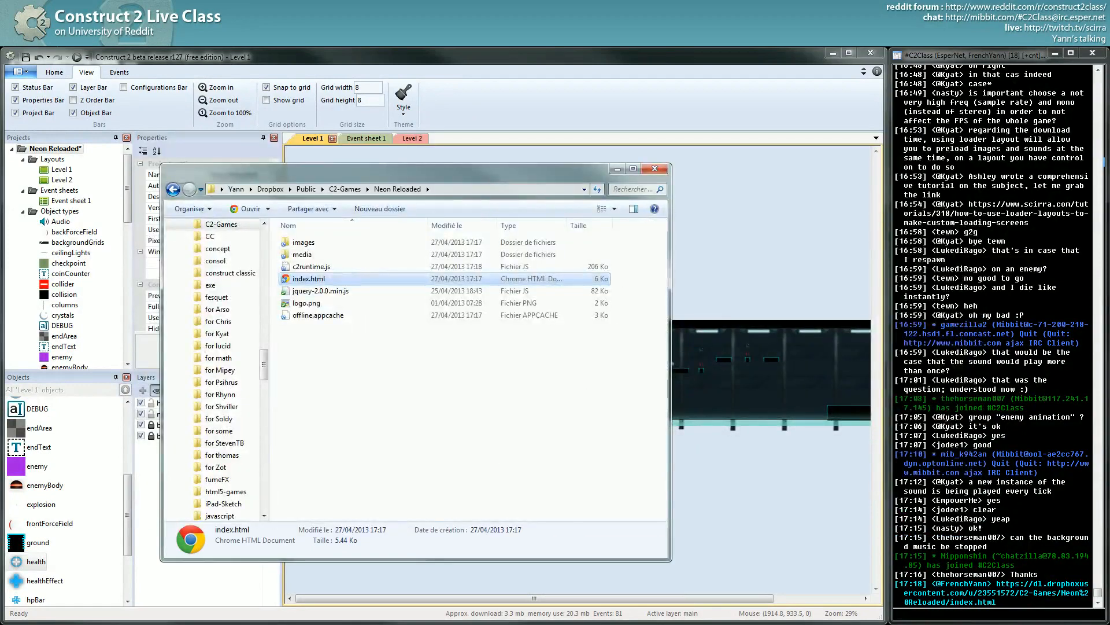
{"action": "key", "text": "alt+Tab"}
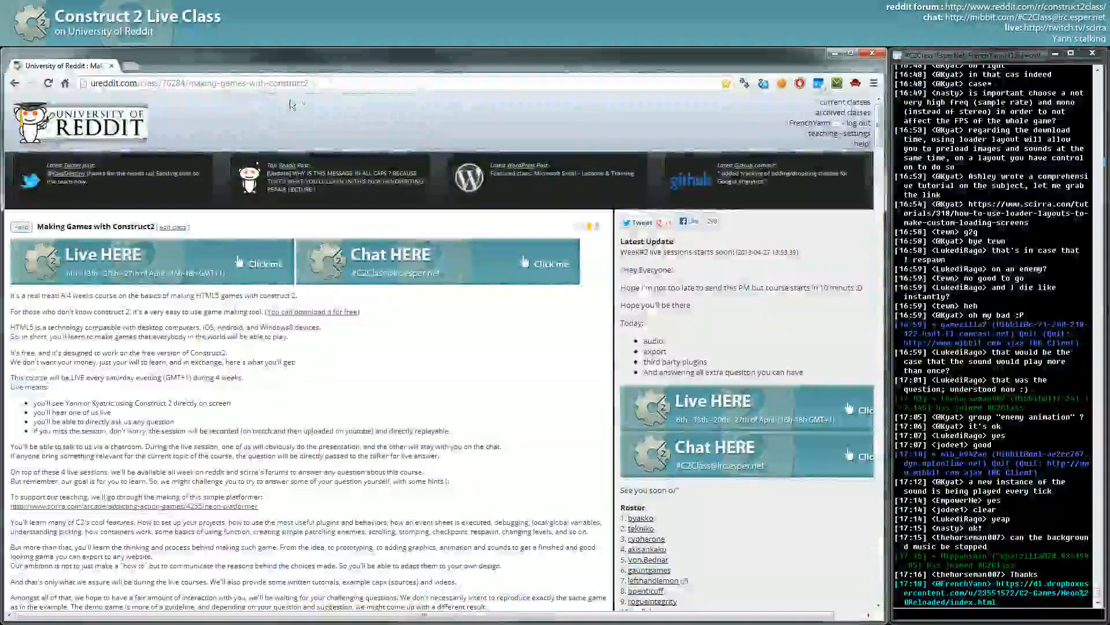
- Load localhost:8000 in a new Chrome tab to see the directory listing
{"action": "key", "text": "ctrl+t"}
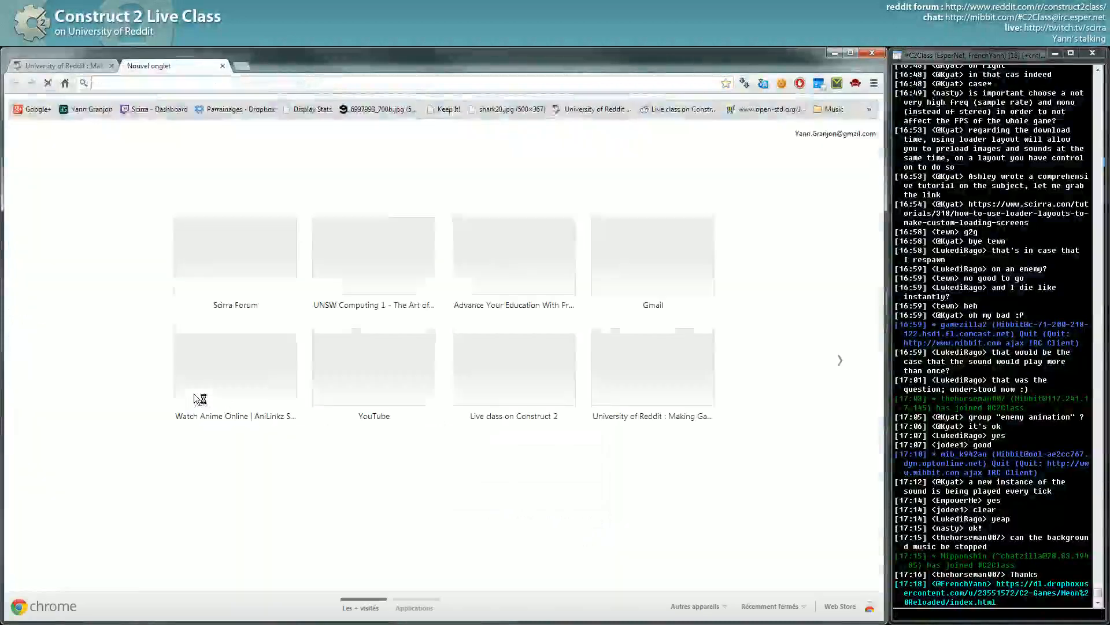
{"action": "type", "text": "localhost:8000"}
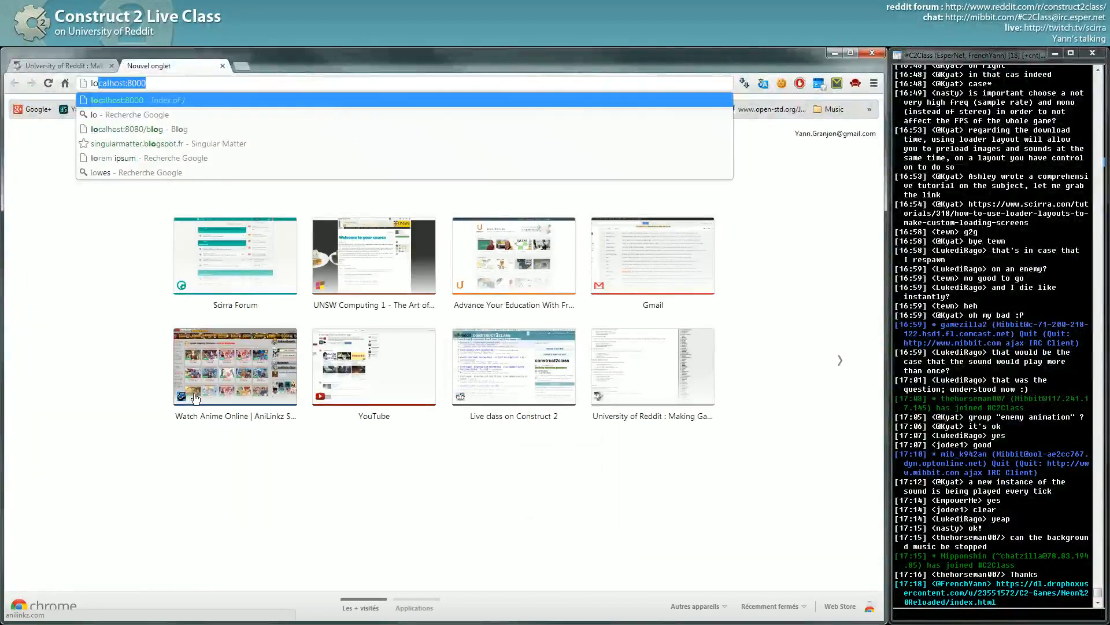
{"action": "key", "text": "Return"}
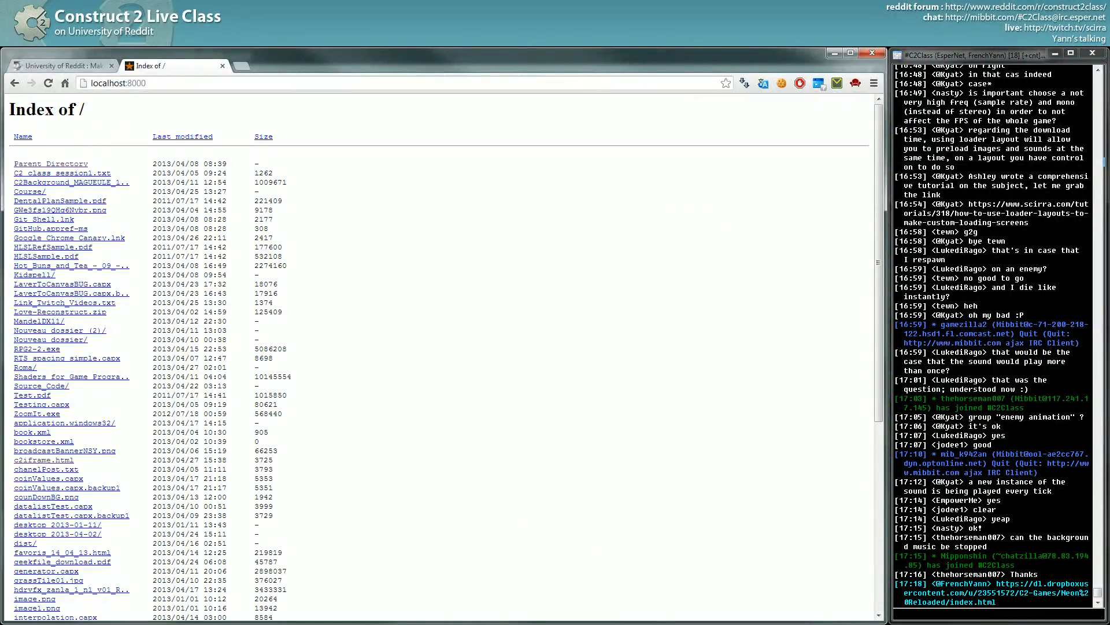
- Stop the local web server in its command window, answering O to terminate
{"action": "key", "text": "alt+Tab"}
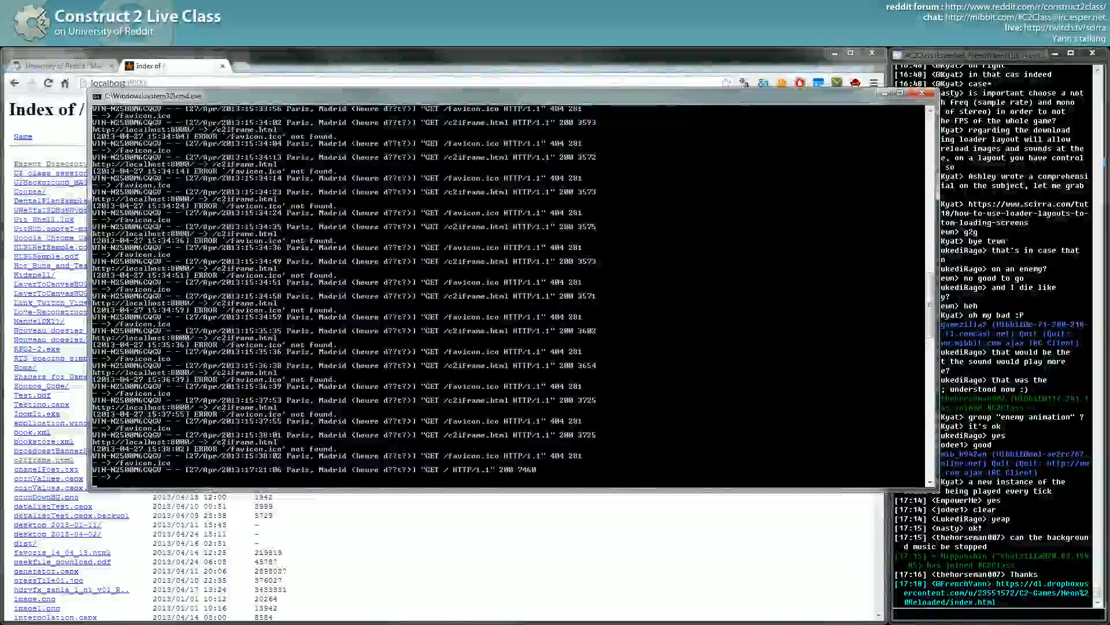
{"action": "key", "text": "ctrl+c"}
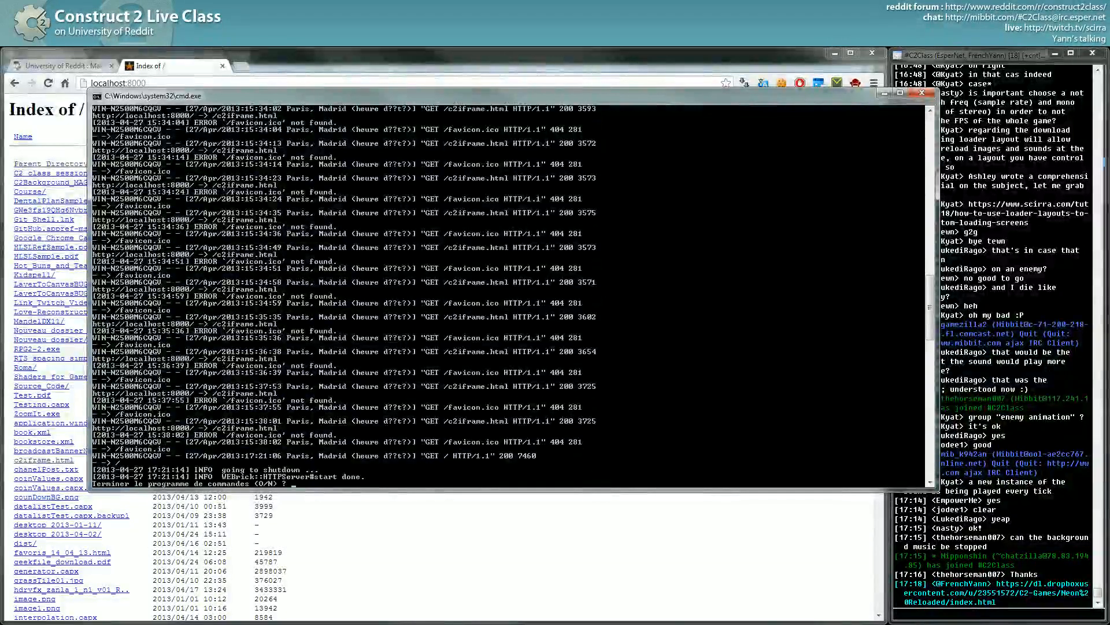
{"action": "type", "text": "o"}
{"action": "key", "text": "Return"}
{"action": "key", "text": "alt+Tab"}
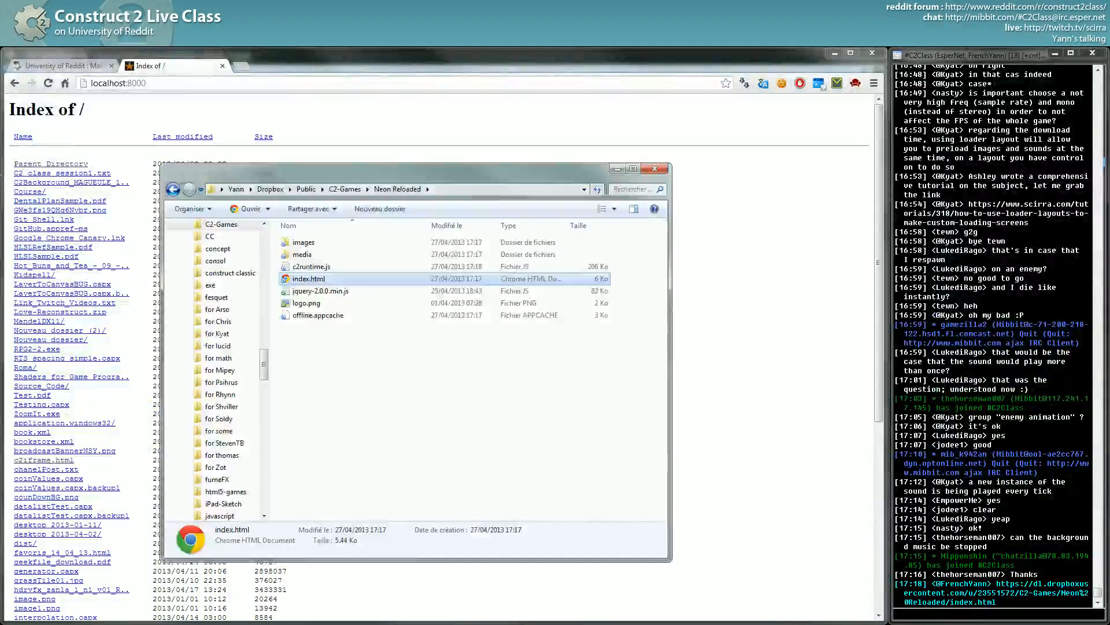
- Start Create WebServer Here.bat on index.html in the Neon Reloaded folder
{"action": "right_click", "coordinate": [300, 279]}
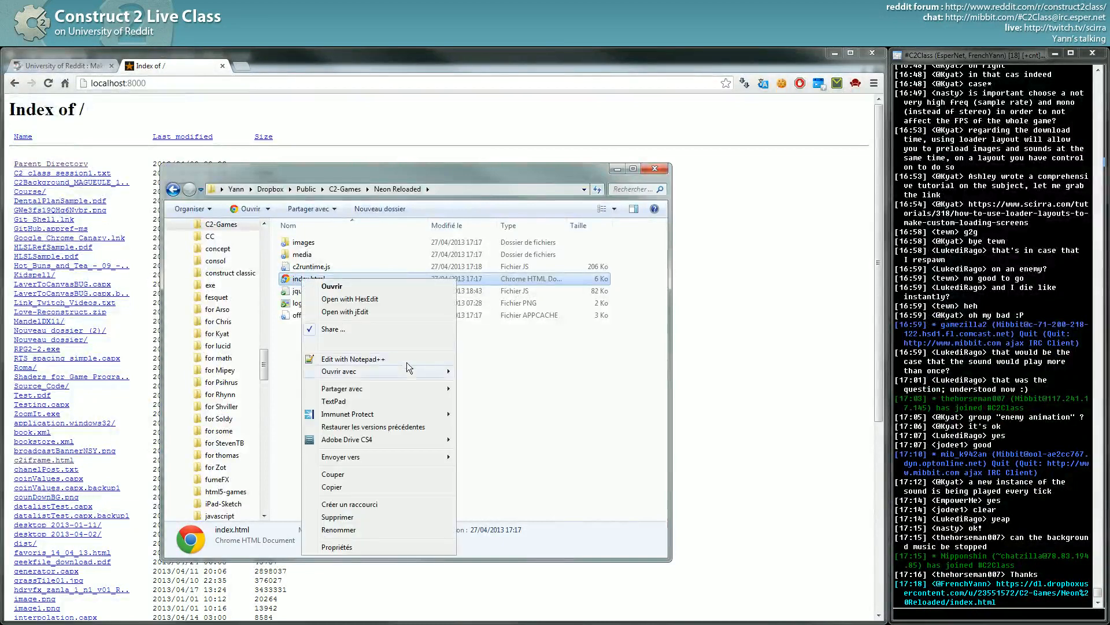
{"action": "mouse_move", "coordinate": [404, 457]}
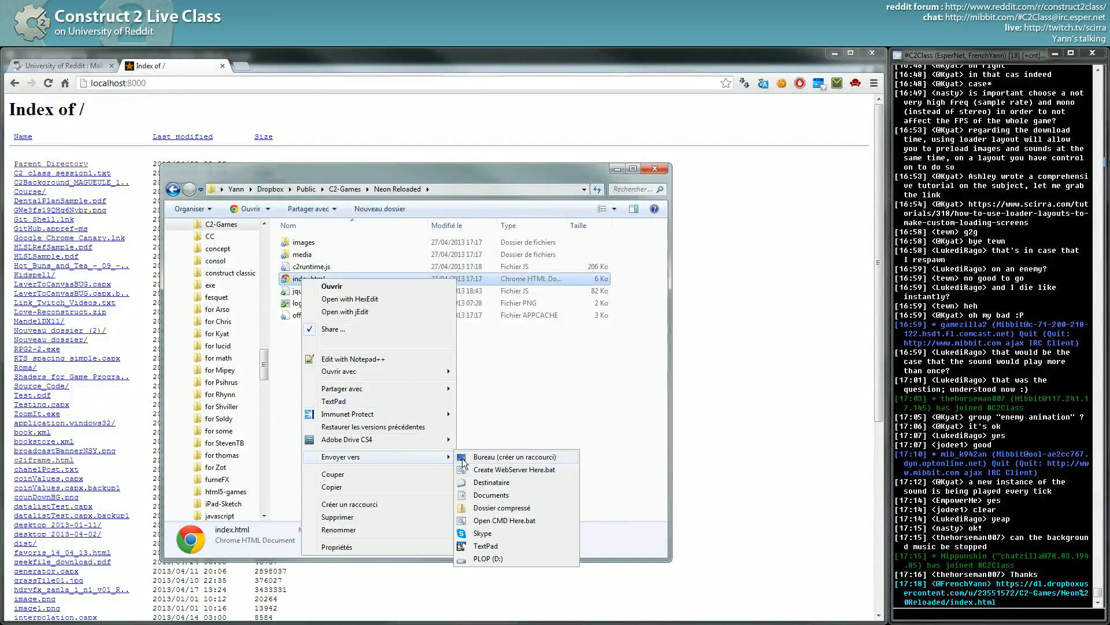
{"action": "left_click", "coordinate": [474, 469]}
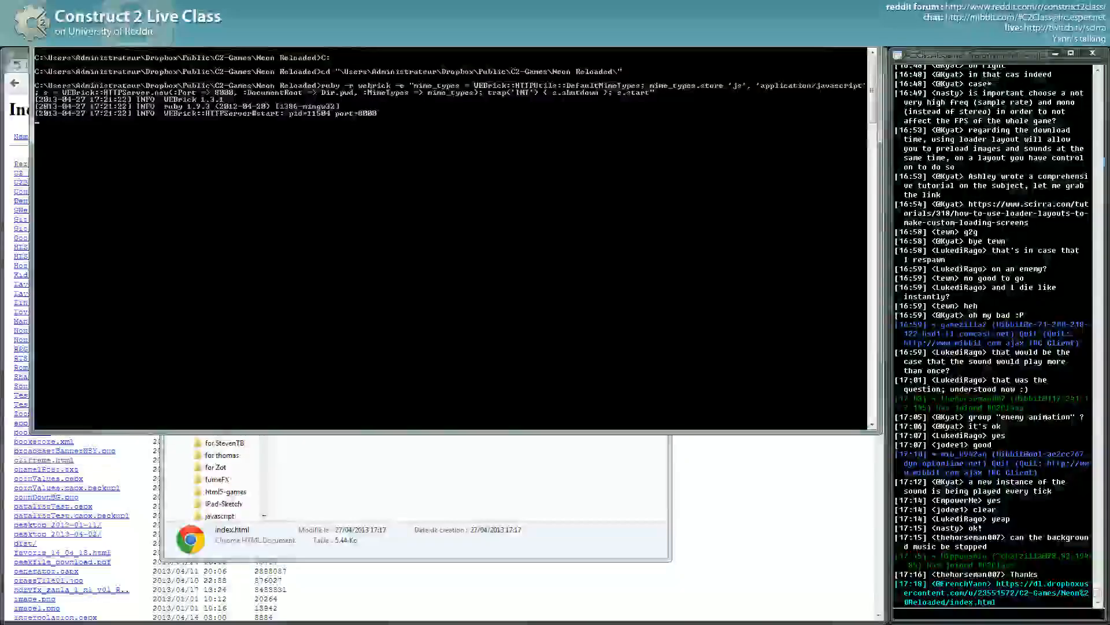
- Reload localhost:8000 in Chrome to run the exported game
{"action": "left_click", "coordinate": [23, 66]}
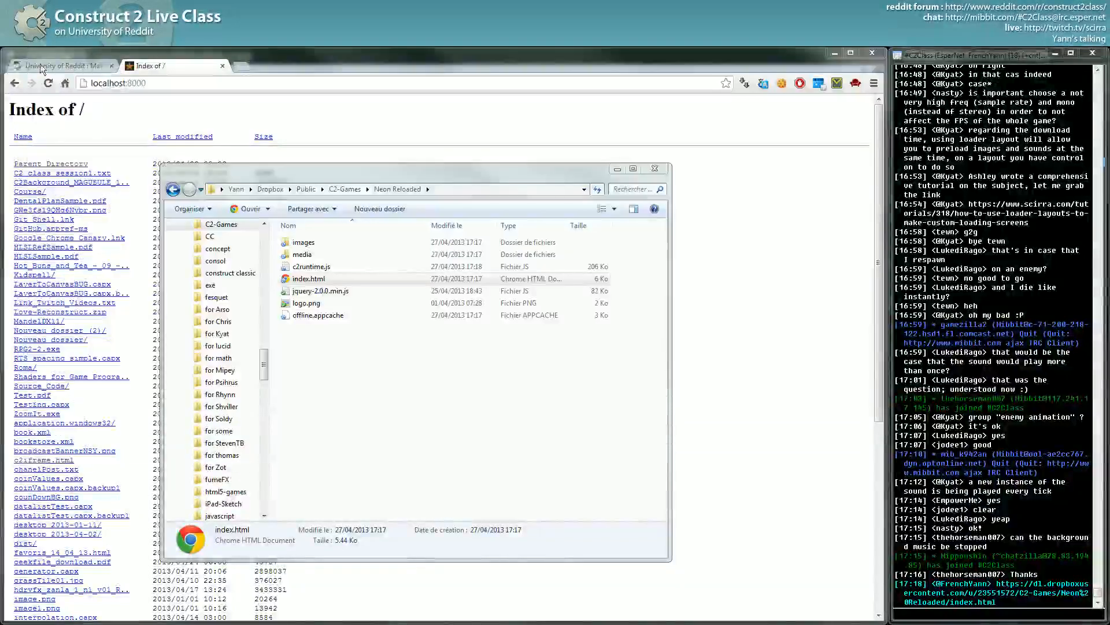
{"action": "left_click", "coordinate": [169, 81]}
{"action": "key", "text": "Return"}
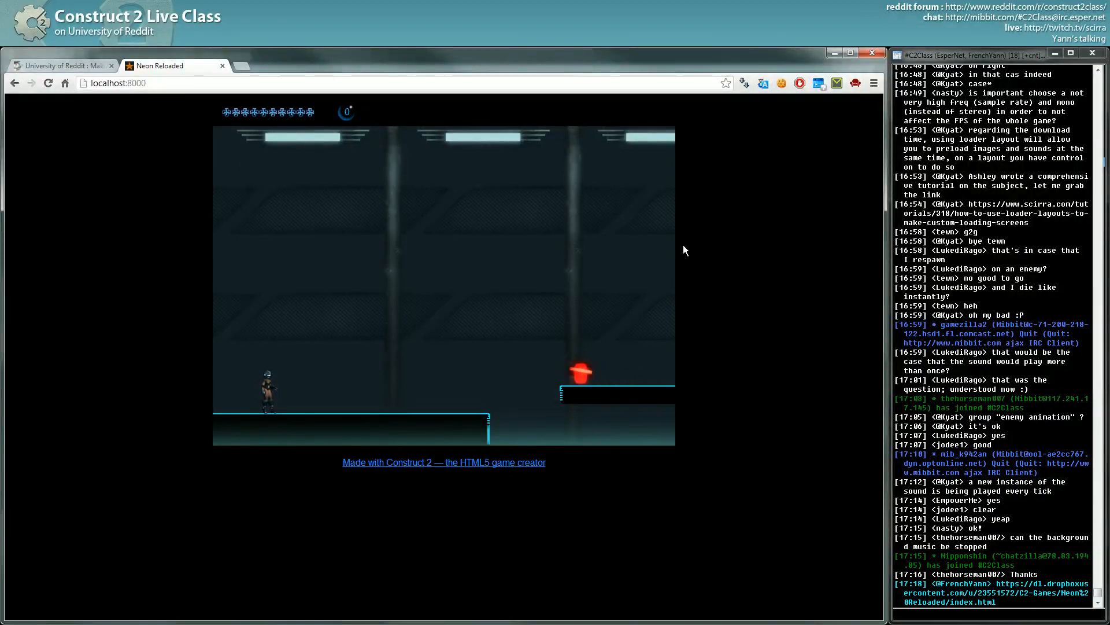
- Switch between the Neon Reloaded folder, selecting index.html, and the running game
{"action": "key", "text": "alt+Tab"}
{"action": "left_click", "coordinate": [472, 293]}
{"action": "left_click", "coordinate": [768, 455]}
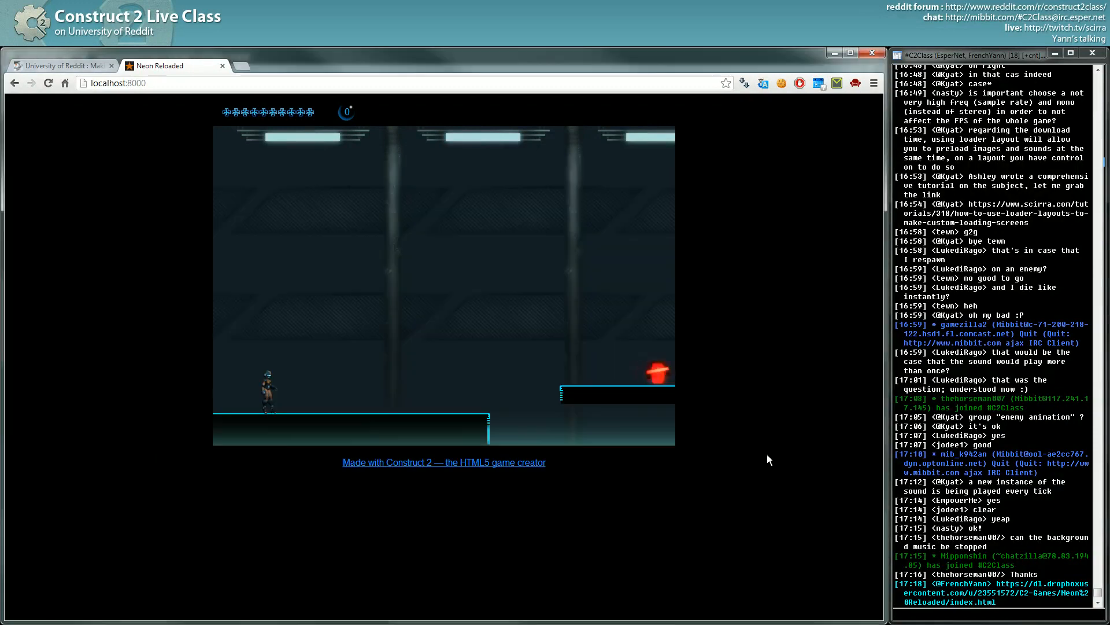
{"action": "key", "text": "alt+Tab"}
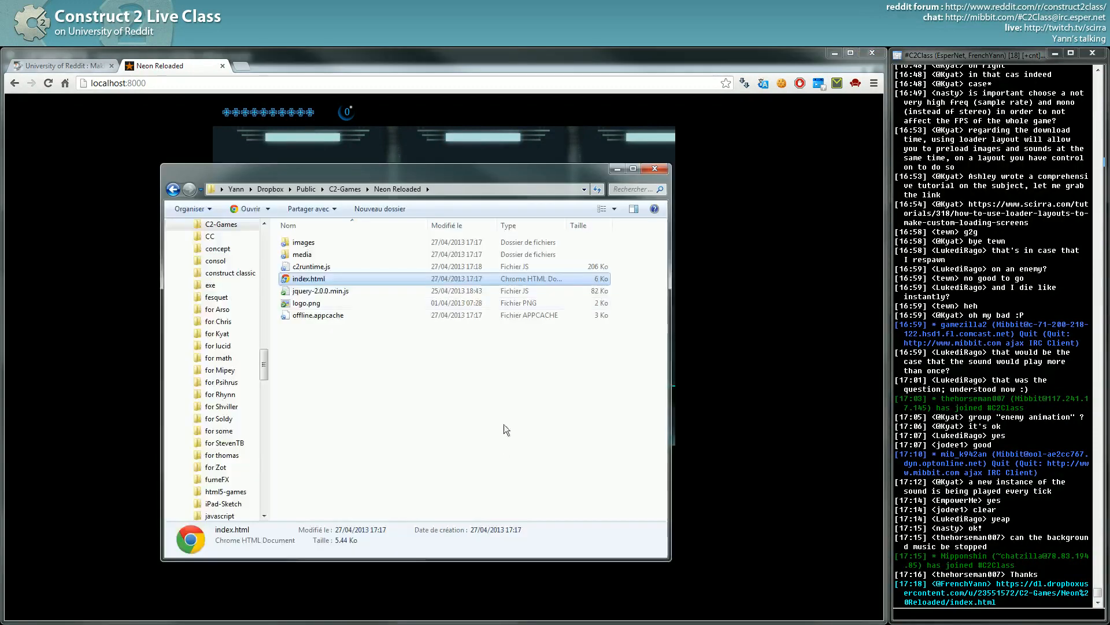
{"action": "left_click", "coordinate": [423, 327]}
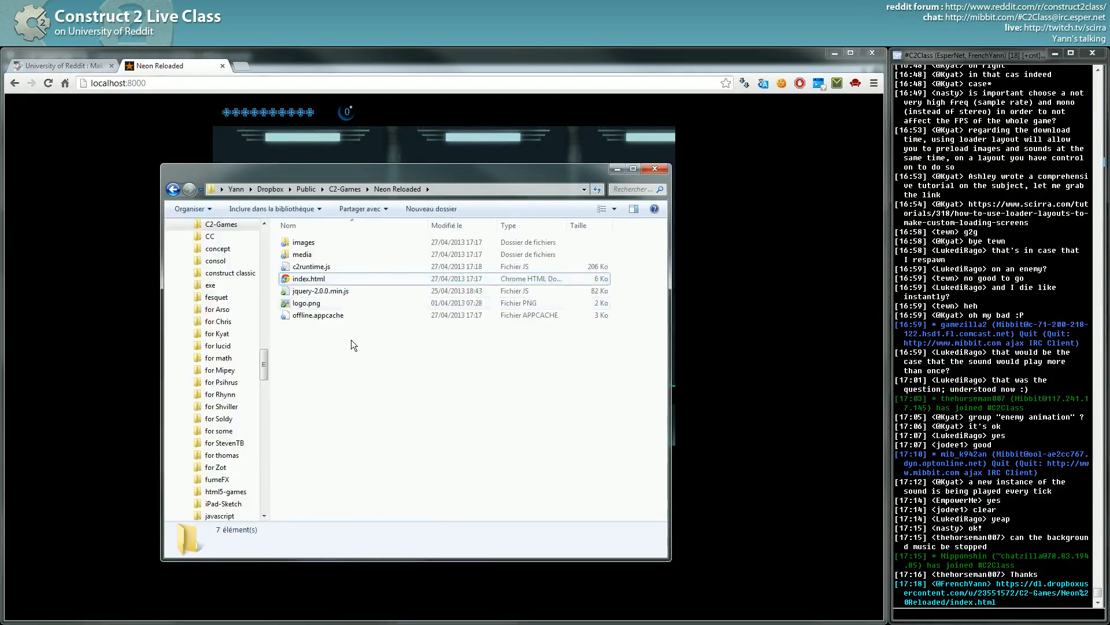
{"action": "left_click", "coordinate": [317, 279]}
{"action": "left_click", "coordinate": [130, 258]}
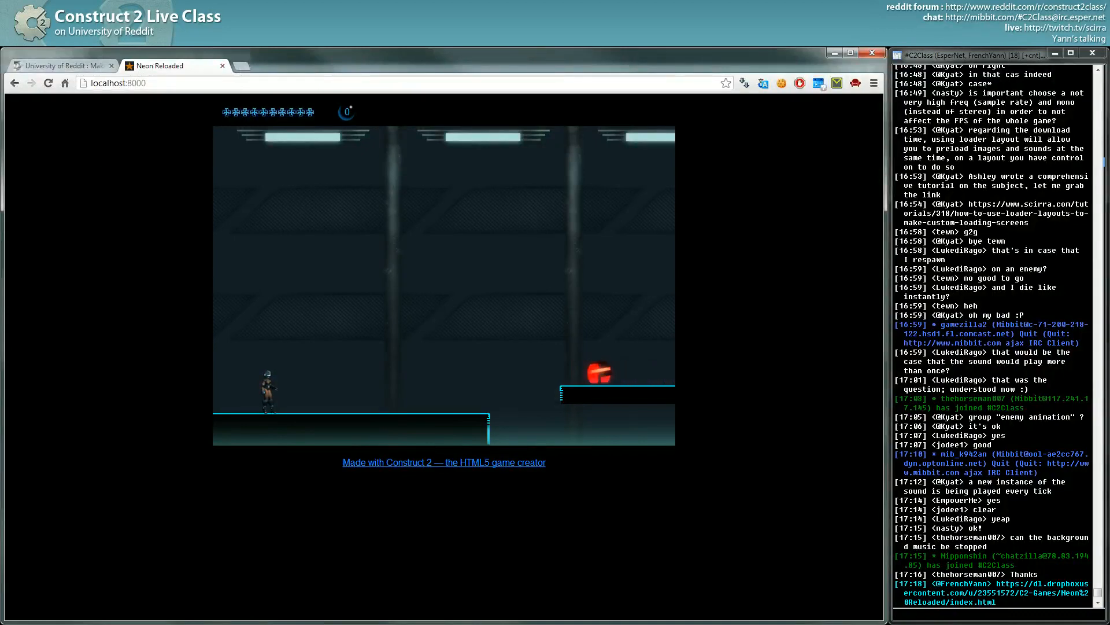
- Save the Neon Reloaded project in Construct 2 and minimize the editor
{"action": "key", "text": "alt+Tab"}
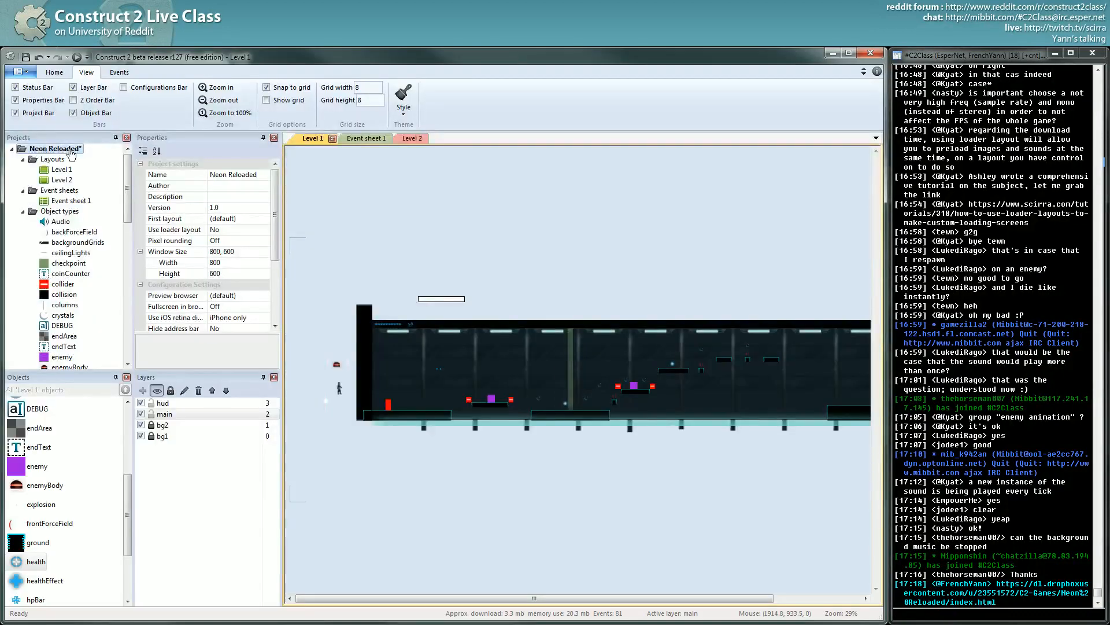
{"action": "left_click", "coordinate": [27, 58]}
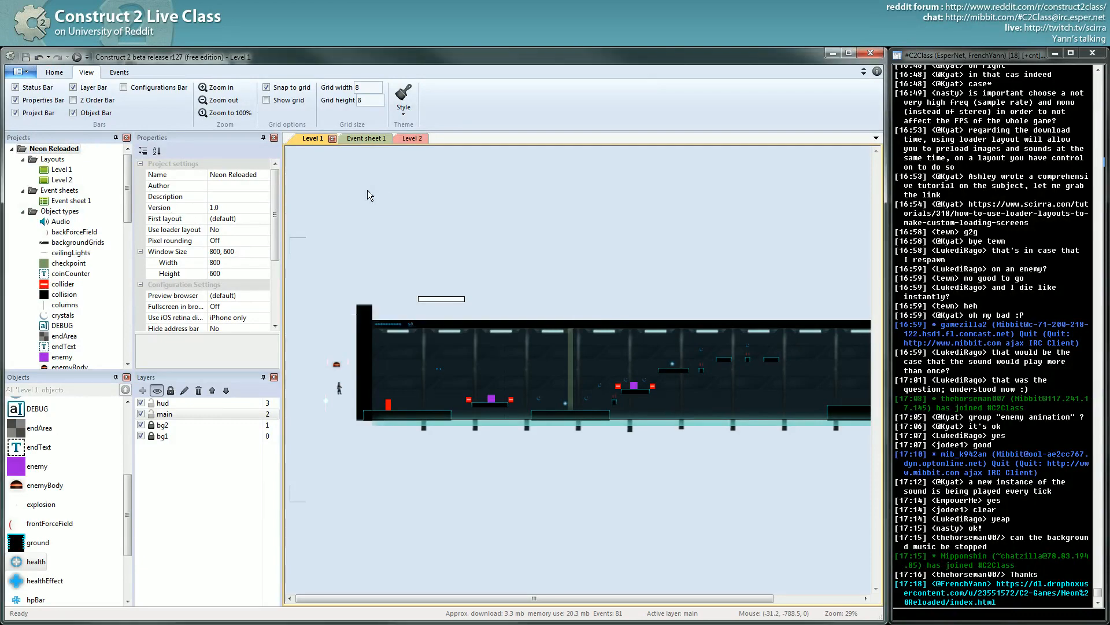
{"action": "left_click", "coordinate": [831, 52]}
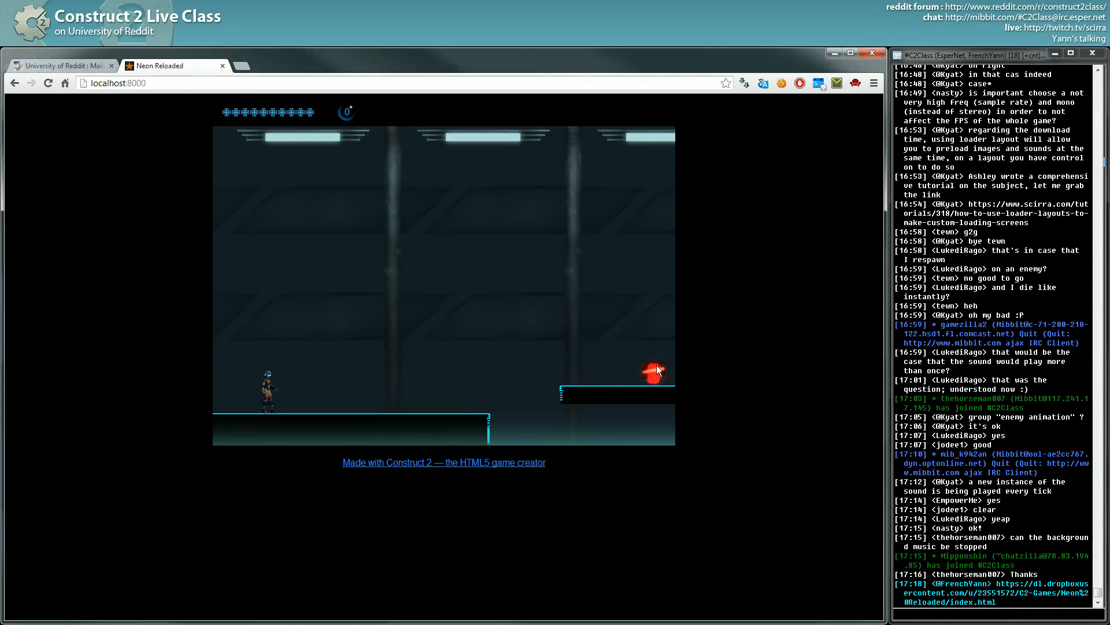
- Play the game in Chrome, jumping and running left and right with the arrow keys
{"action": "key", "text": "Up"}
{"action": "key", "text": "Right"}
{"action": "key", "text": "Left"}
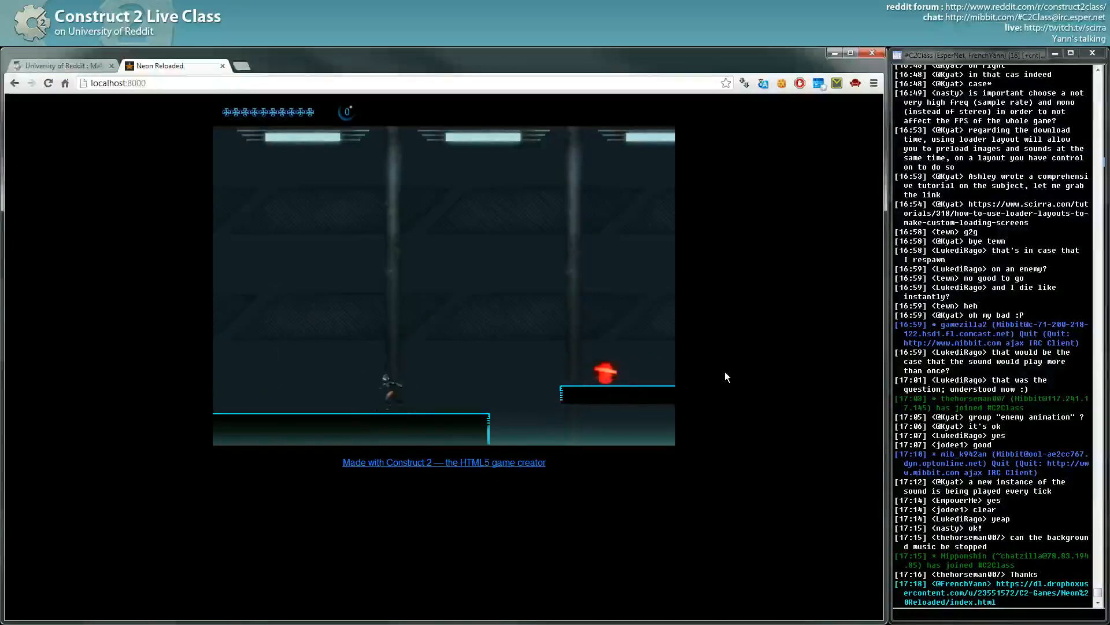
{"action": "key", "text": "Right"}
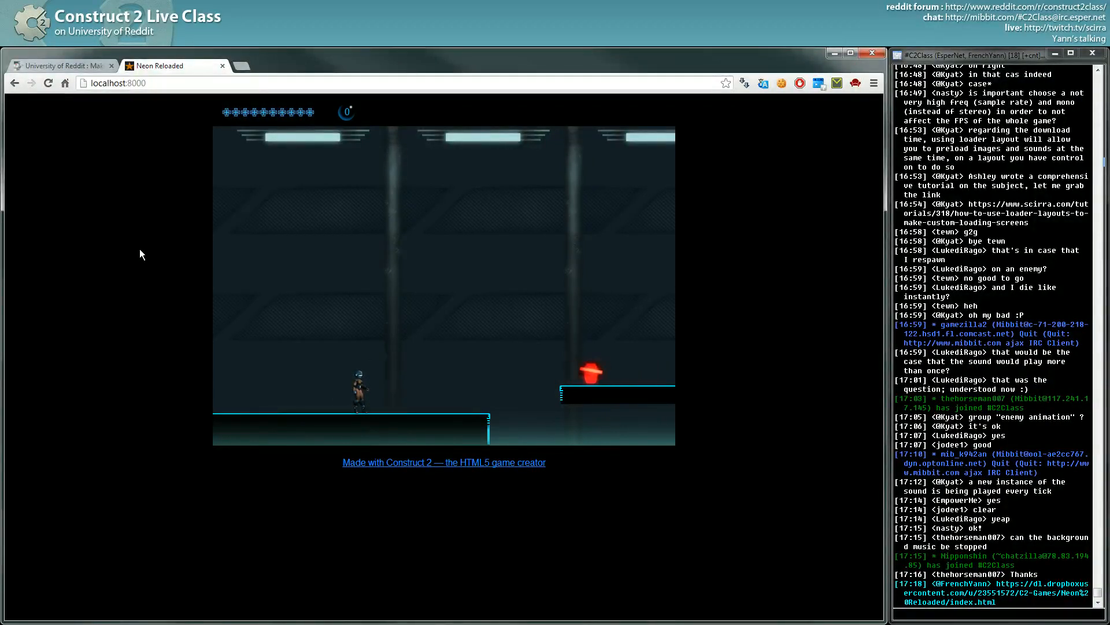
- Hide Chrome and point out c2runtime.js and jquery-2.0.0.min.js in the export folder
{"action": "left_click", "coordinate": [835, 53]}
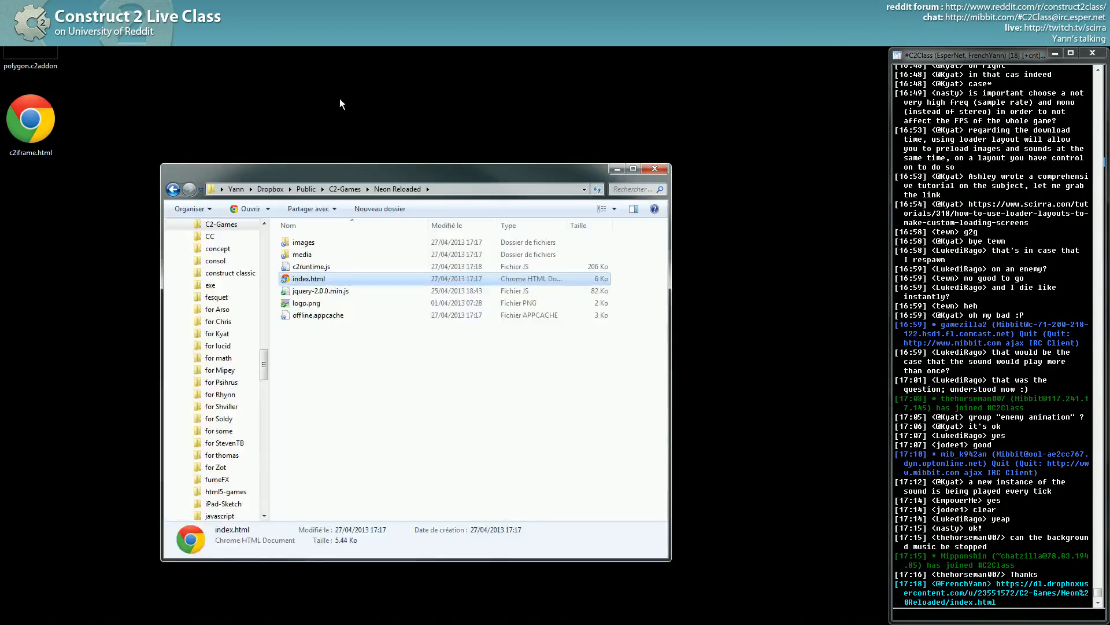
{"action": "left_click", "coordinate": [312, 267]}
{"action": "left_click", "coordinate": [322, 292]}
{"action": "left_click", "coordinate": [322, 267]}
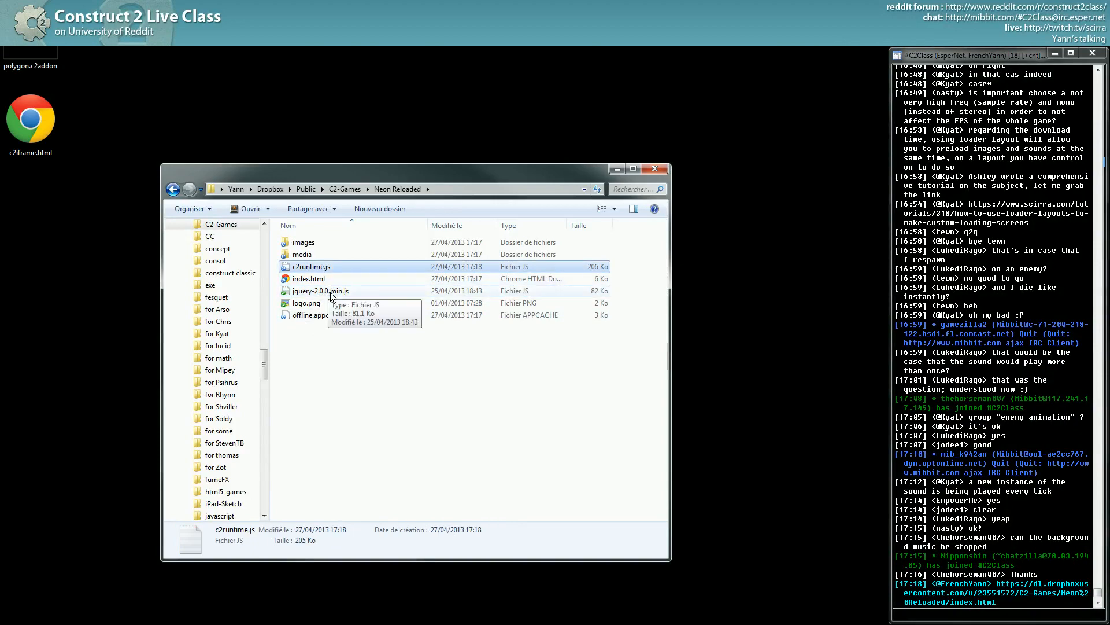
{"action": "left_click", "coordinate": [330, 291]}
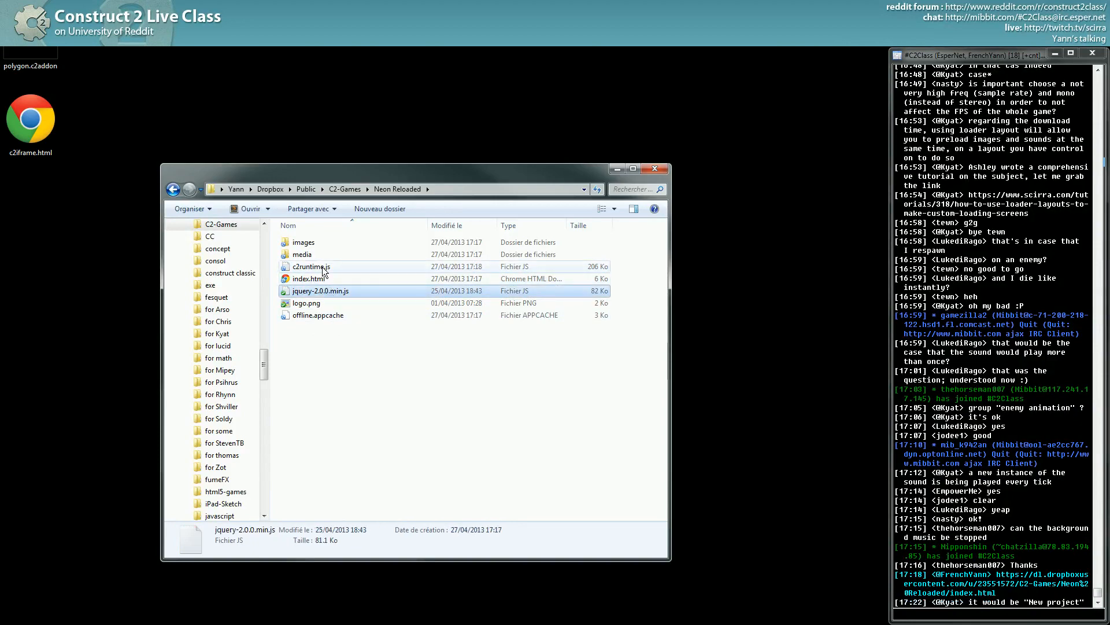
{"action": "left_click", "coordinate": [322, 268]}
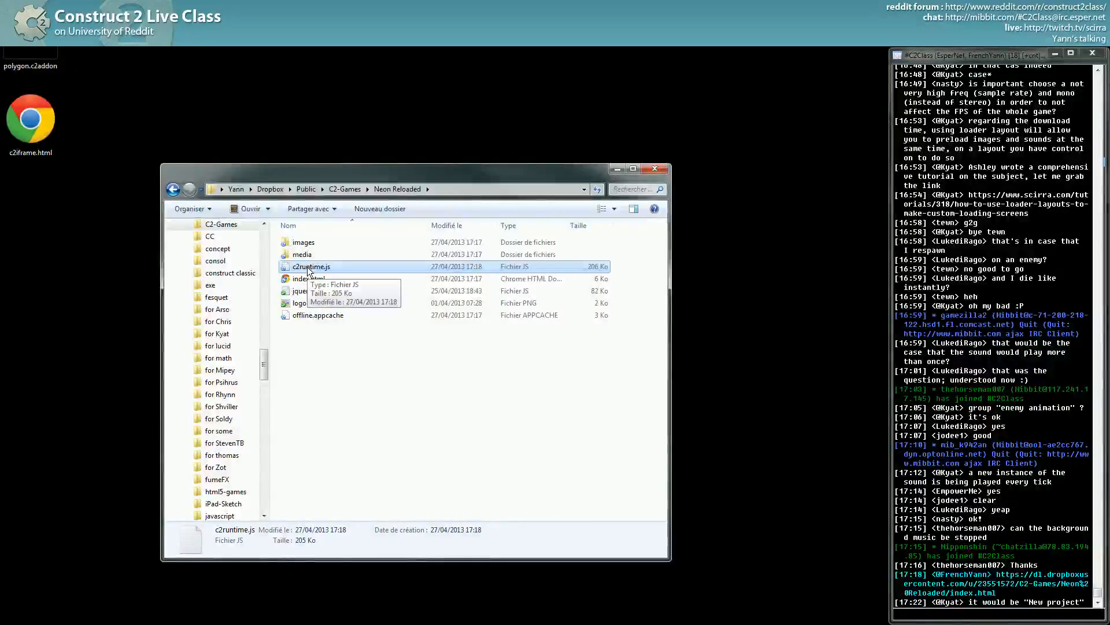
{"action": "left_click", "coordinate": [1032, 605]}
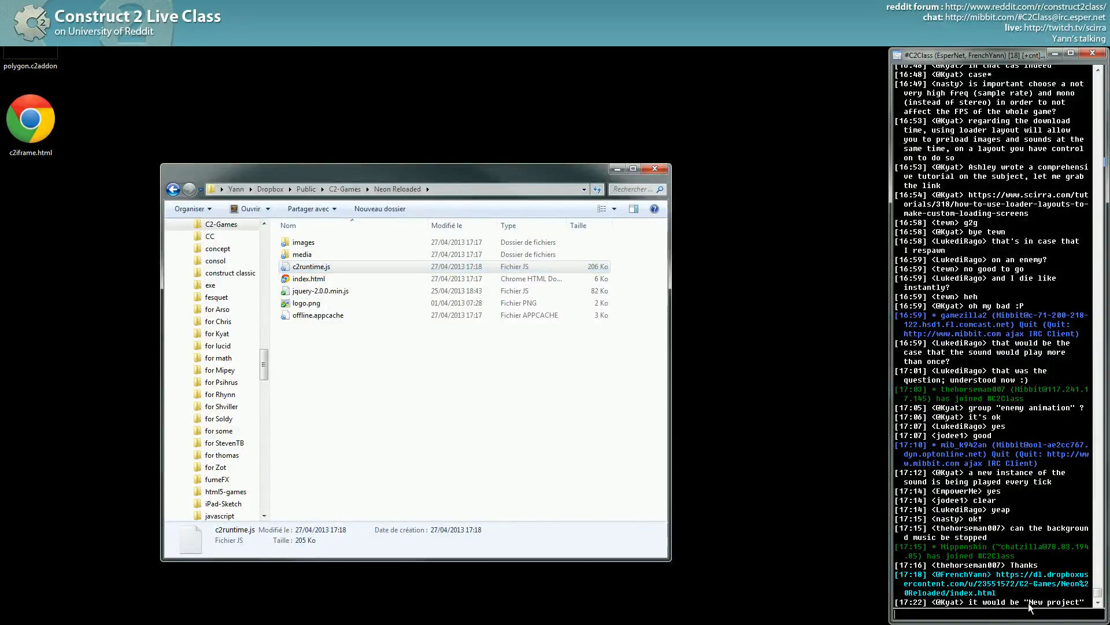
{"action": "left_click", "coordinate": [319, 294]}
{"action": "left_click", "coordinate": [312, 267]}
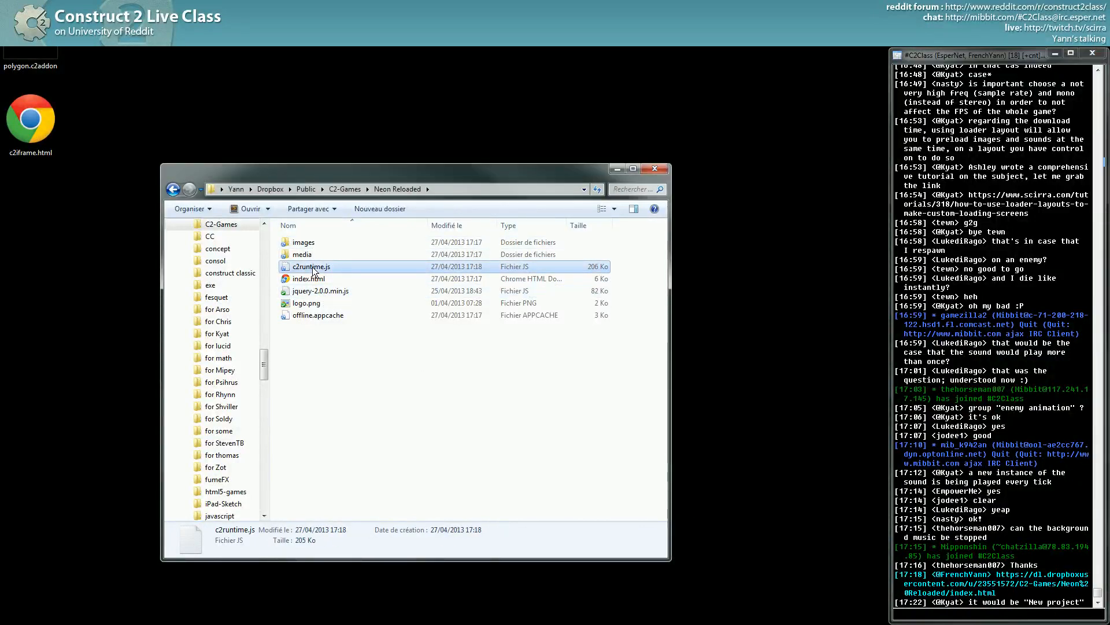
- Clear the selection and pick index.html to open it in the text editor
{"action": "left_click", "coordinate": [390, 403]}
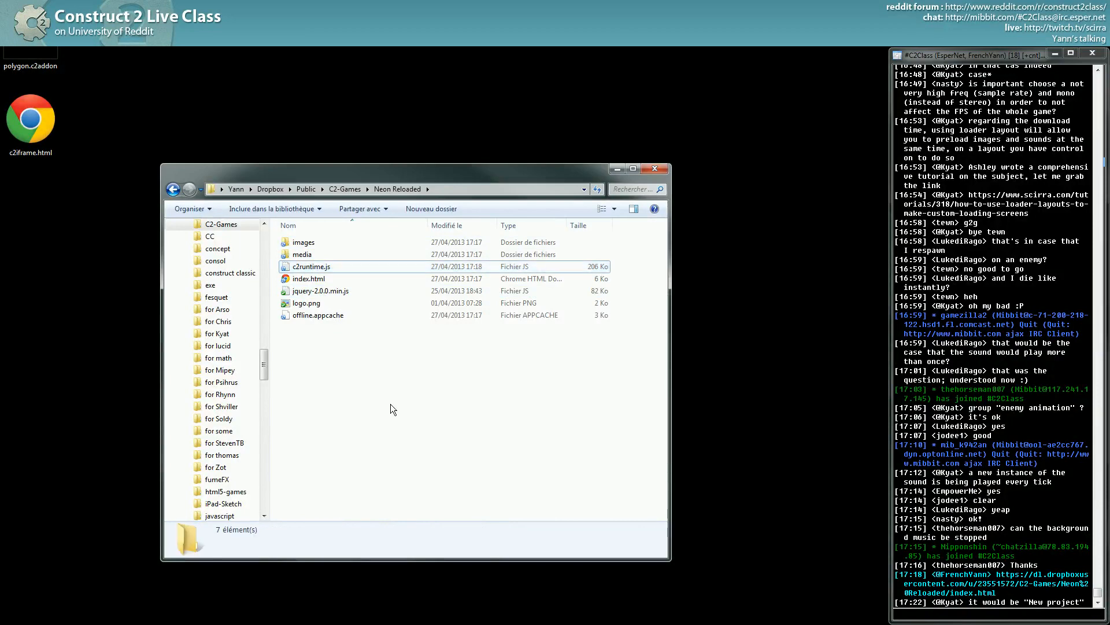
{"action": "left_click", "coordinate": [326, 268]}
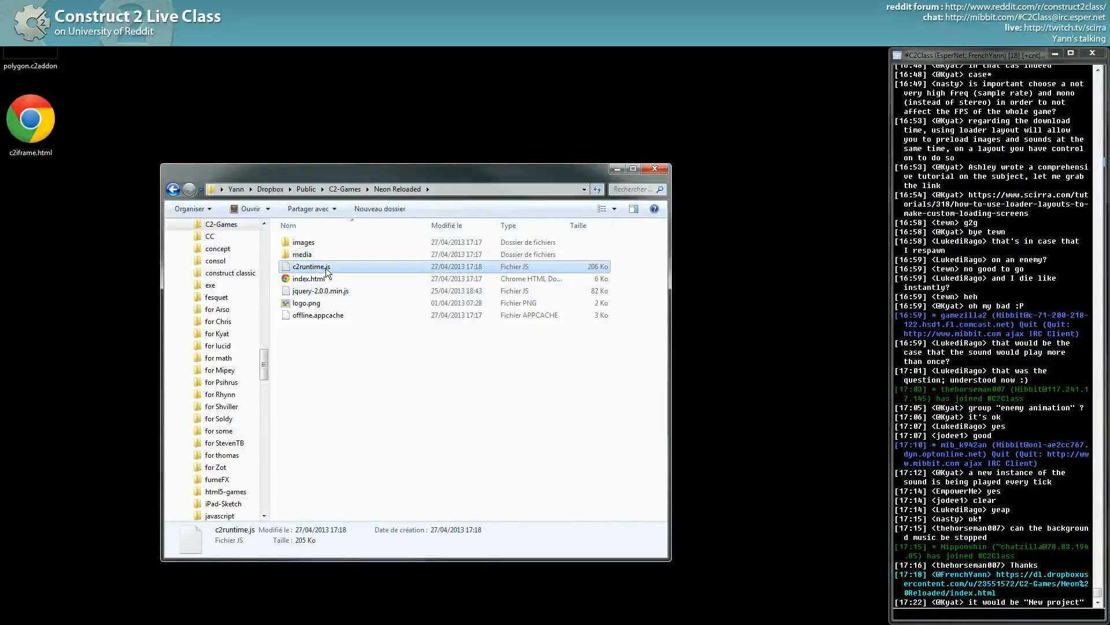
{"action": "left_click", "coordinate": [308, 282]}
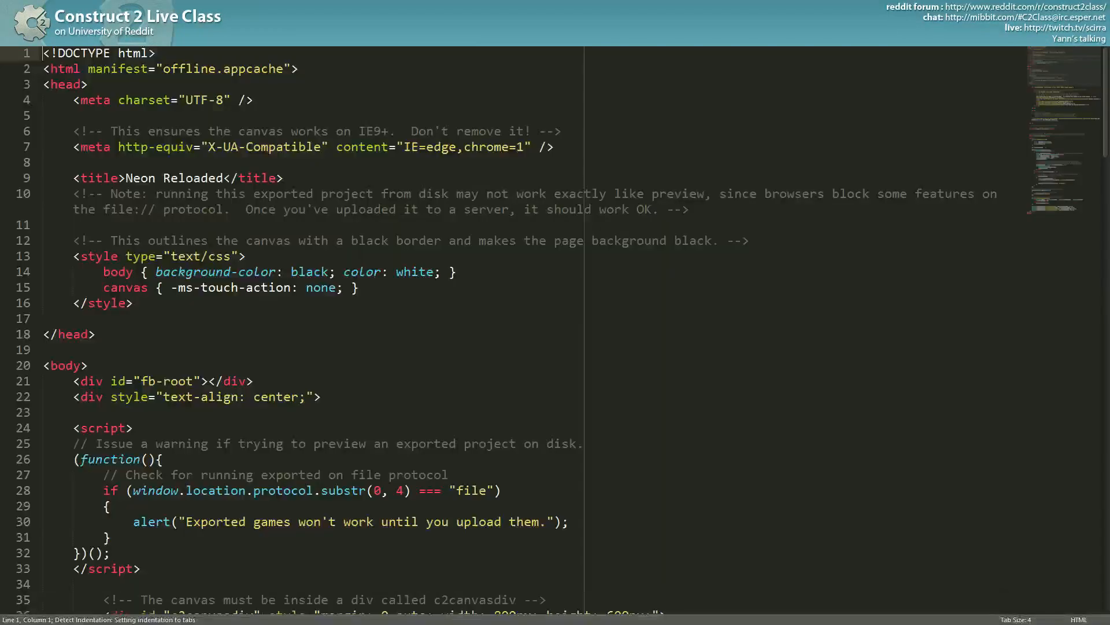
- Leave full screen and scroll through index.html down to its fb-root div and alert script
{"action": "key", "text": "F11"}
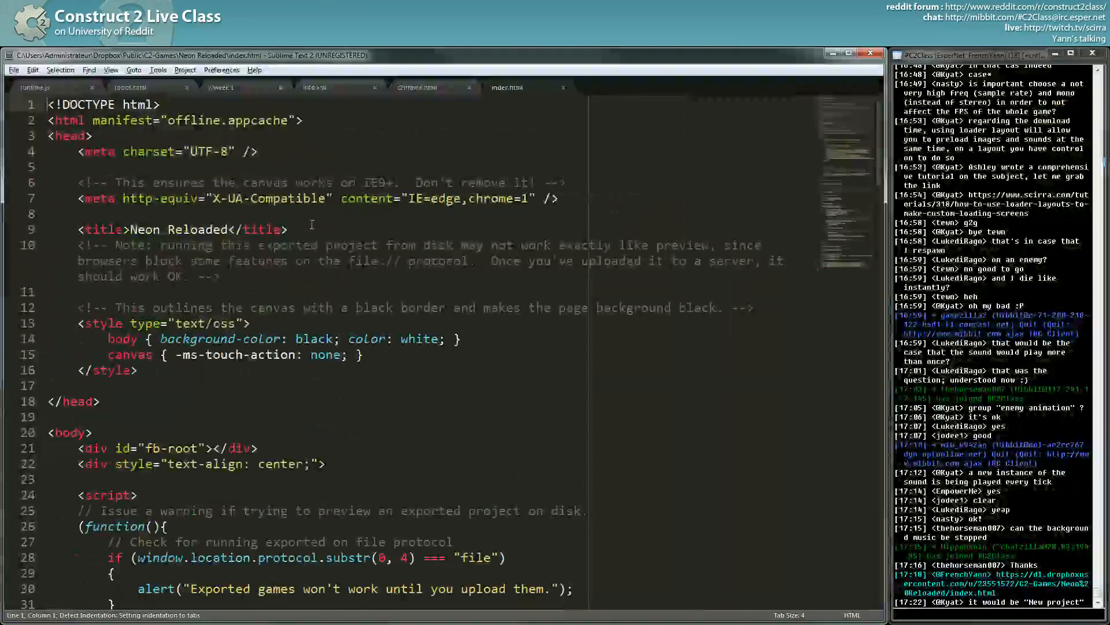
{"action": "left_click", "coordinate": [241, 512]}
{"action": "scroll", "coordinate": [241, 511], "scroll_direction": "down", "scroll_amount": 17}
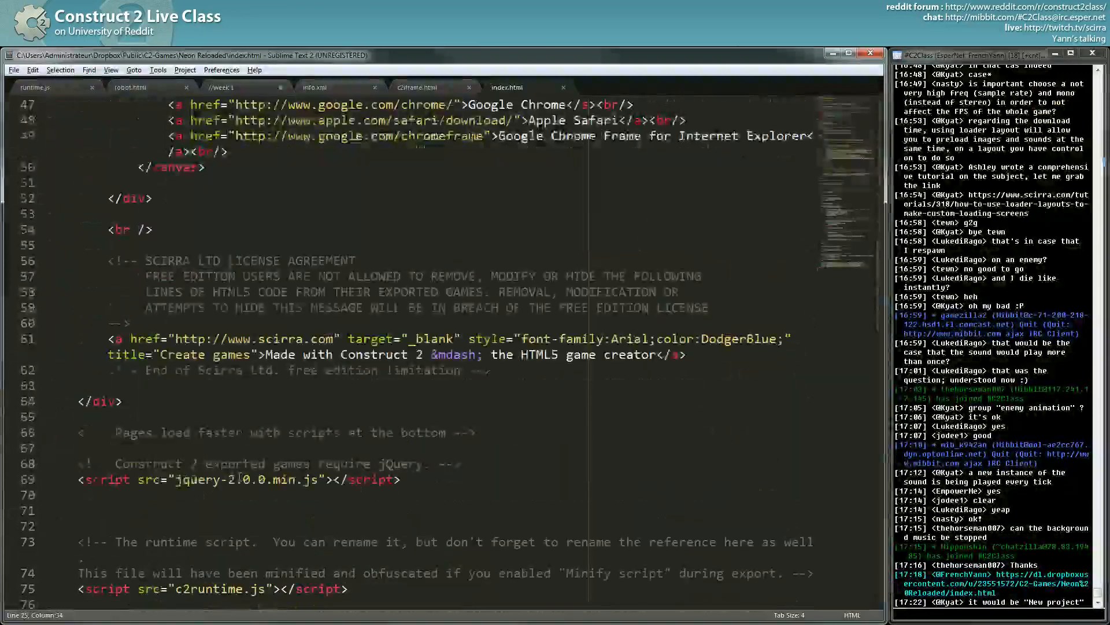
{"action": "scroll", "coordinate": [185, 481], "scroll_direction": "down", "scroll_amount": 17}
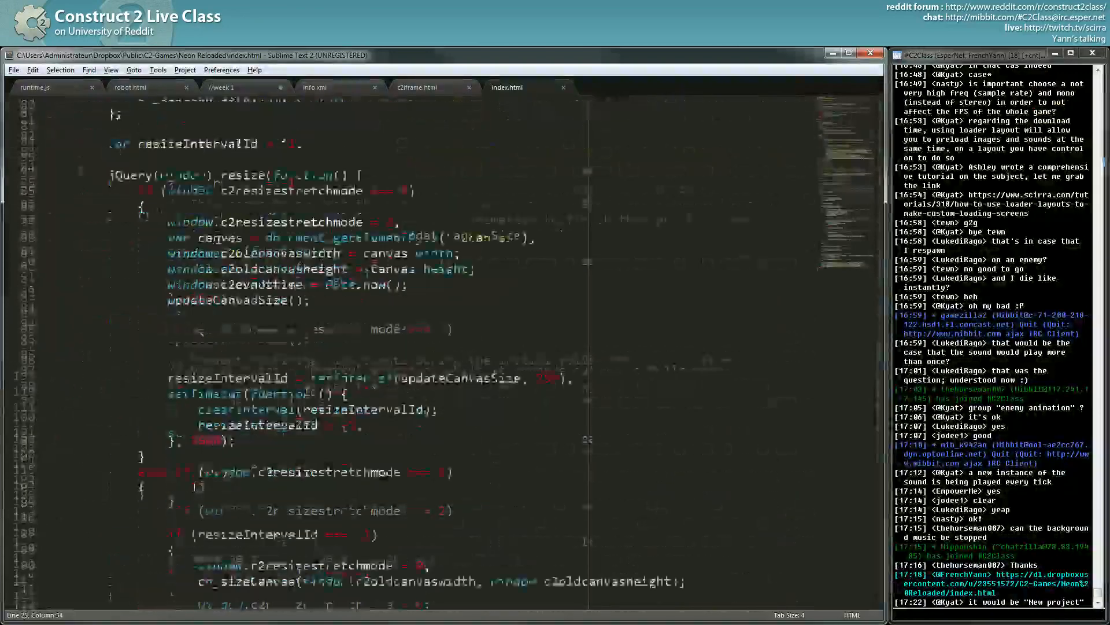
{"action": "scroll", "coordinate": [195, 478], "scroll_direction": "down", "scroll_amount": 8}
{"action": "scroll", "coordinate": [195, 477], "scroll_direction": "up", "scroll_amount": 4}
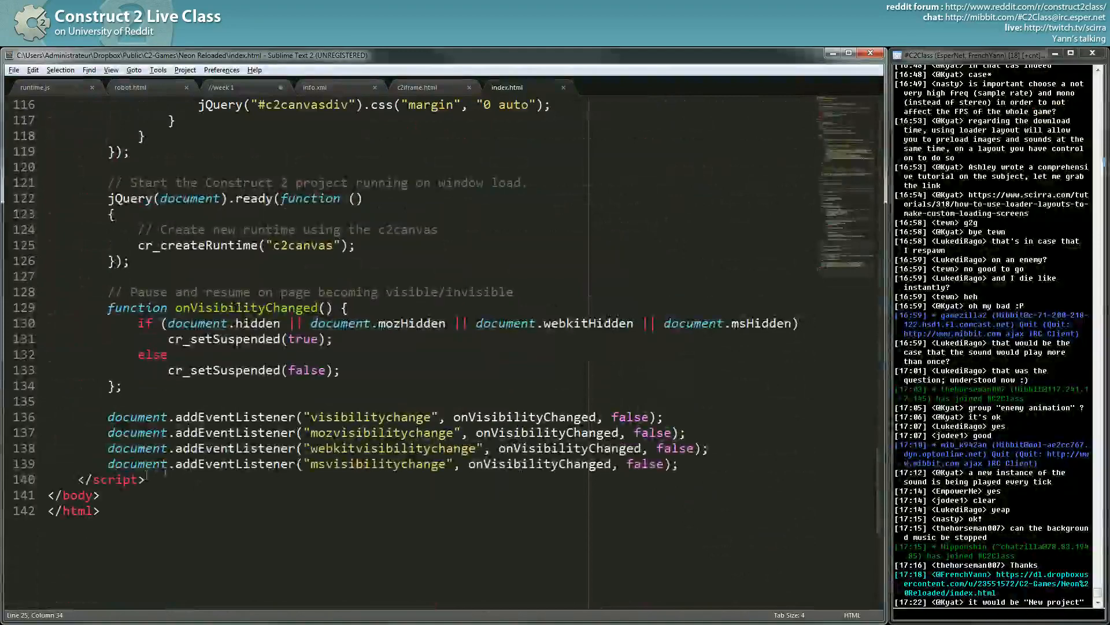
{"action": "left_click_drag", "start_coordinate": [694, 448], "coordinate": [30, 452]}
{"action": "scroll", "coordinate": [243, 446], "scroll_direction": "down", "scroll_amount": 20}
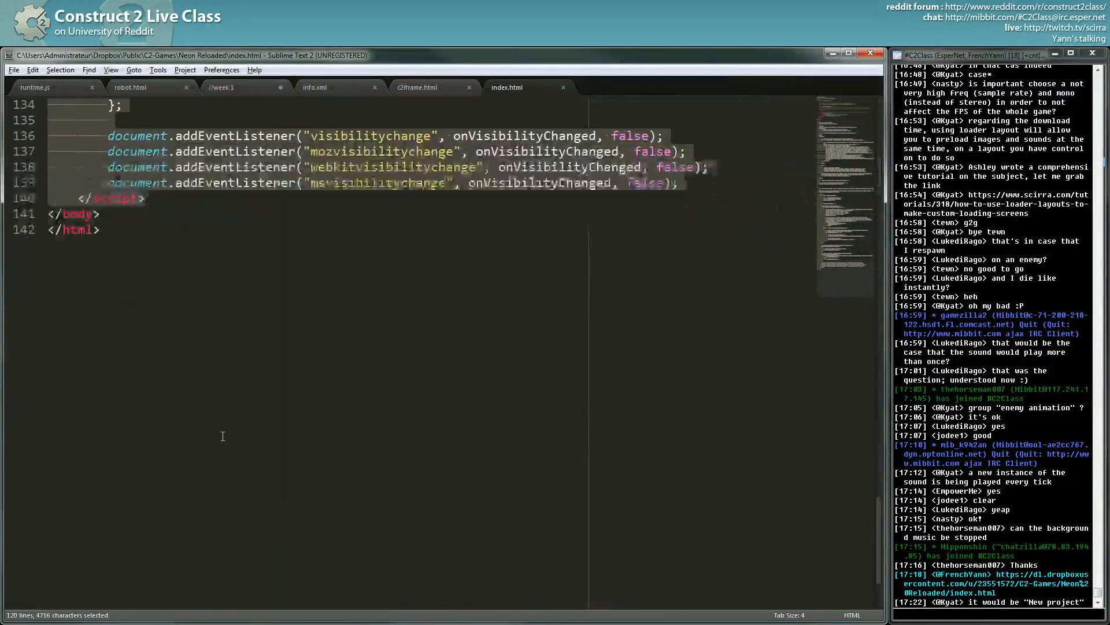
{"action": "scroll", "coordinate": [222, 441], "scroll_direction": "up", "scroll_amount": 20}
{"action": "scroll", "coordinate": [219, 440], "scroll_direction": "up", "scroll_amount": 20}
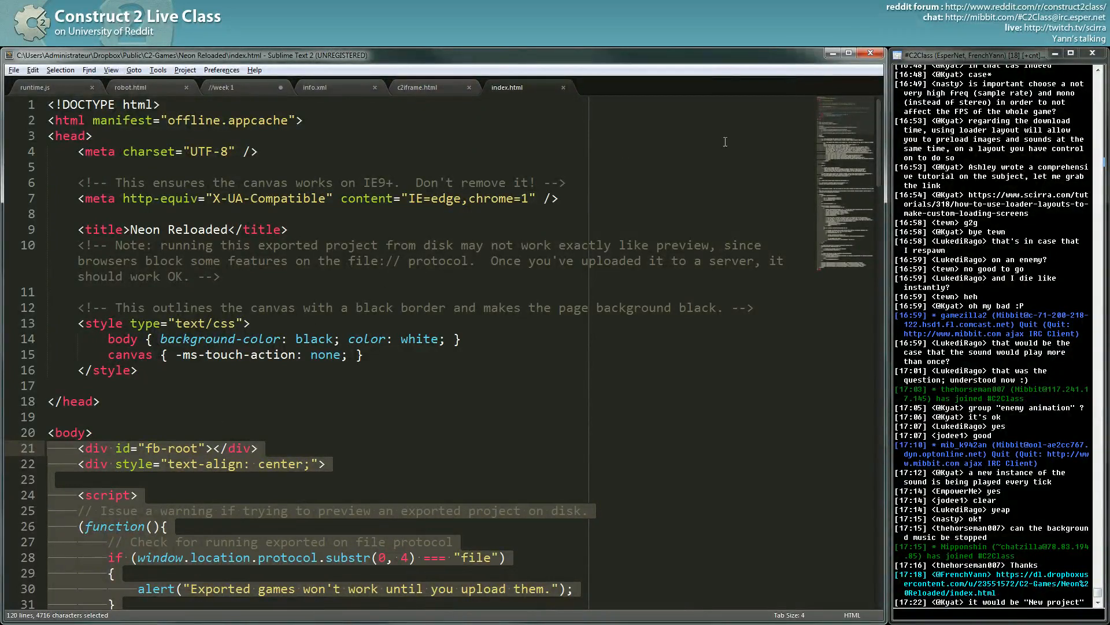
- Minimize Sublime Text to the game folder, then bring the index.html editor back
{"action": "left_click", "coordinate": [832, 54]}
{"action": "left_click", "coordinate": [403, 146]}
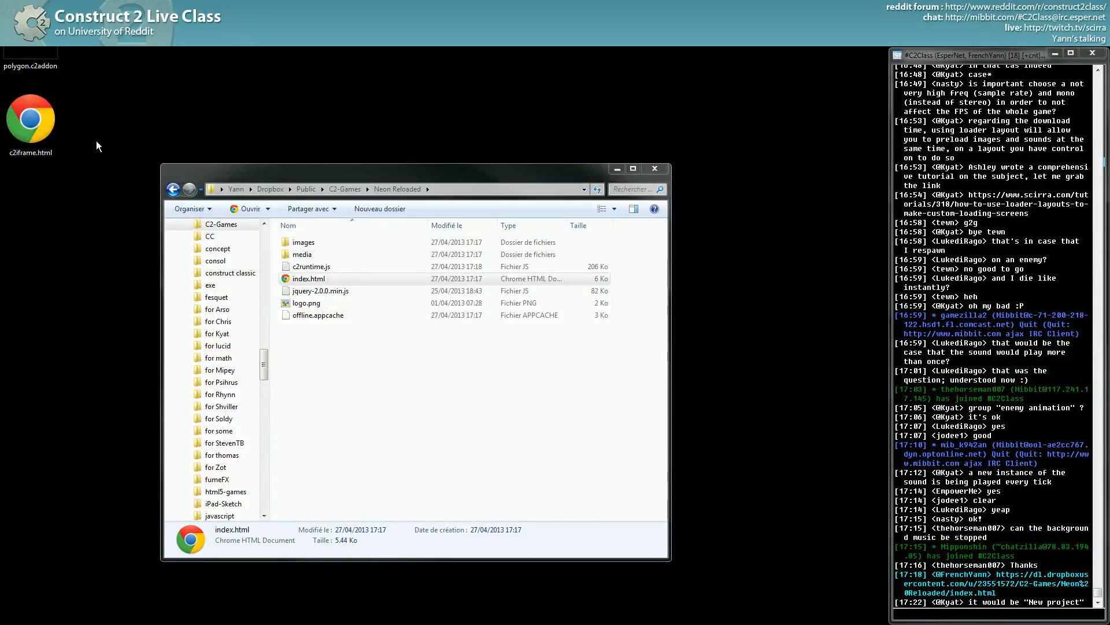
{"action": "key", "text": "alt+Tab"}
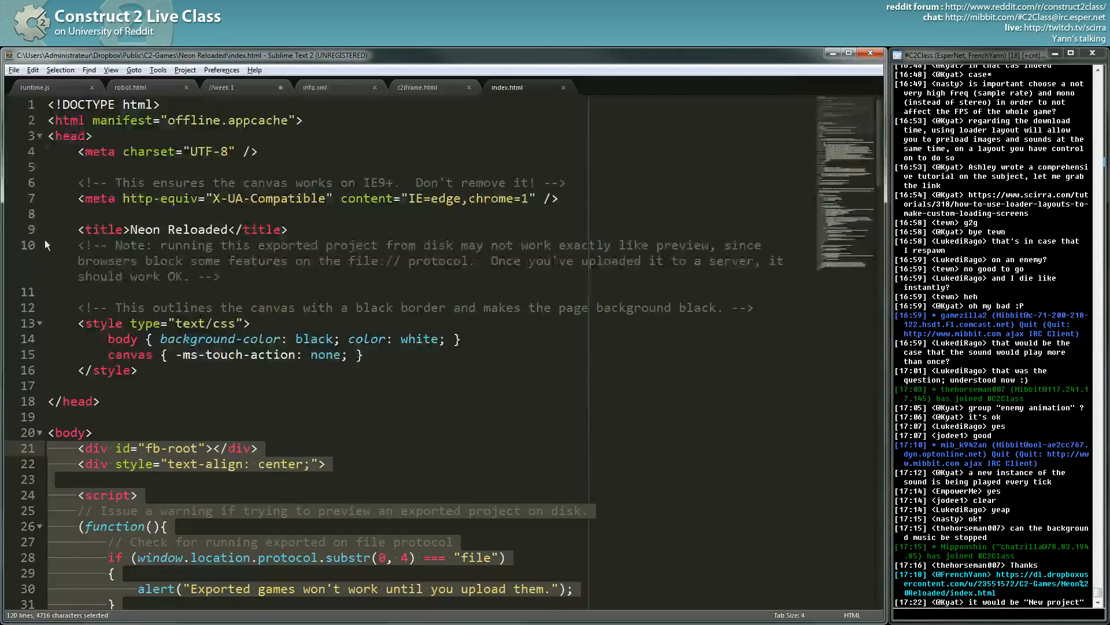